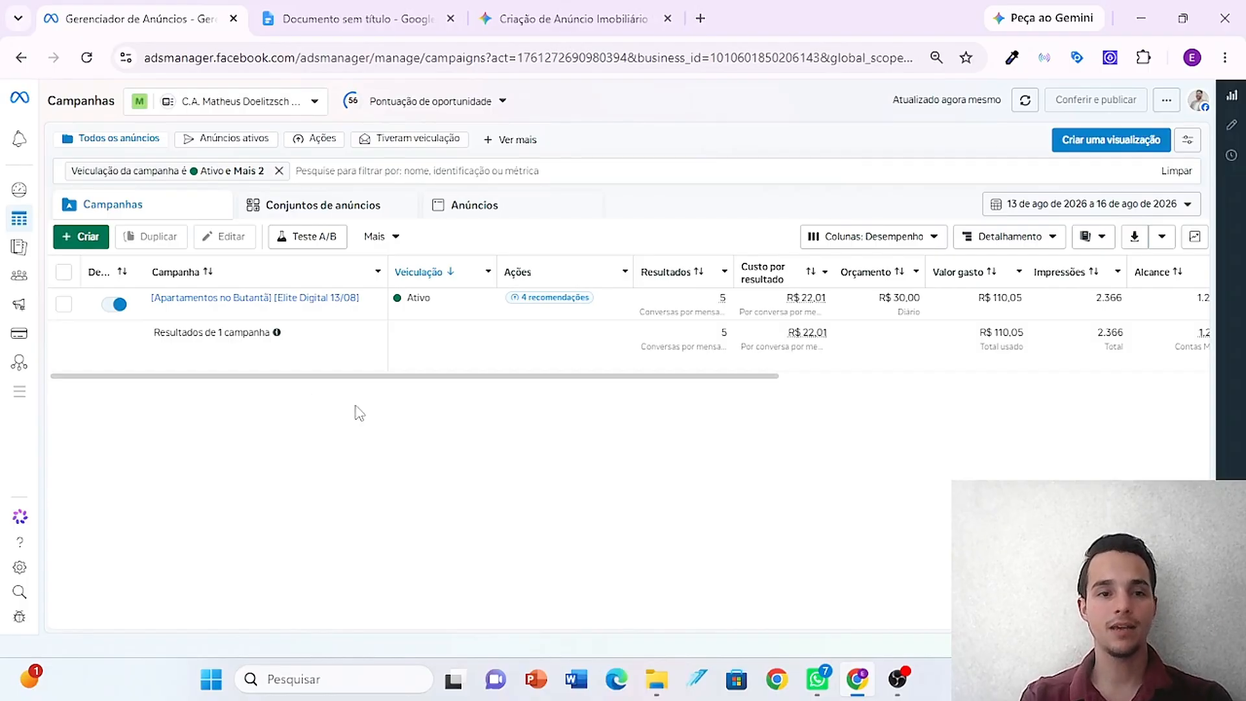
# - Create a new auction campaign with the Leads objective
pyautogui.click(84, 236)
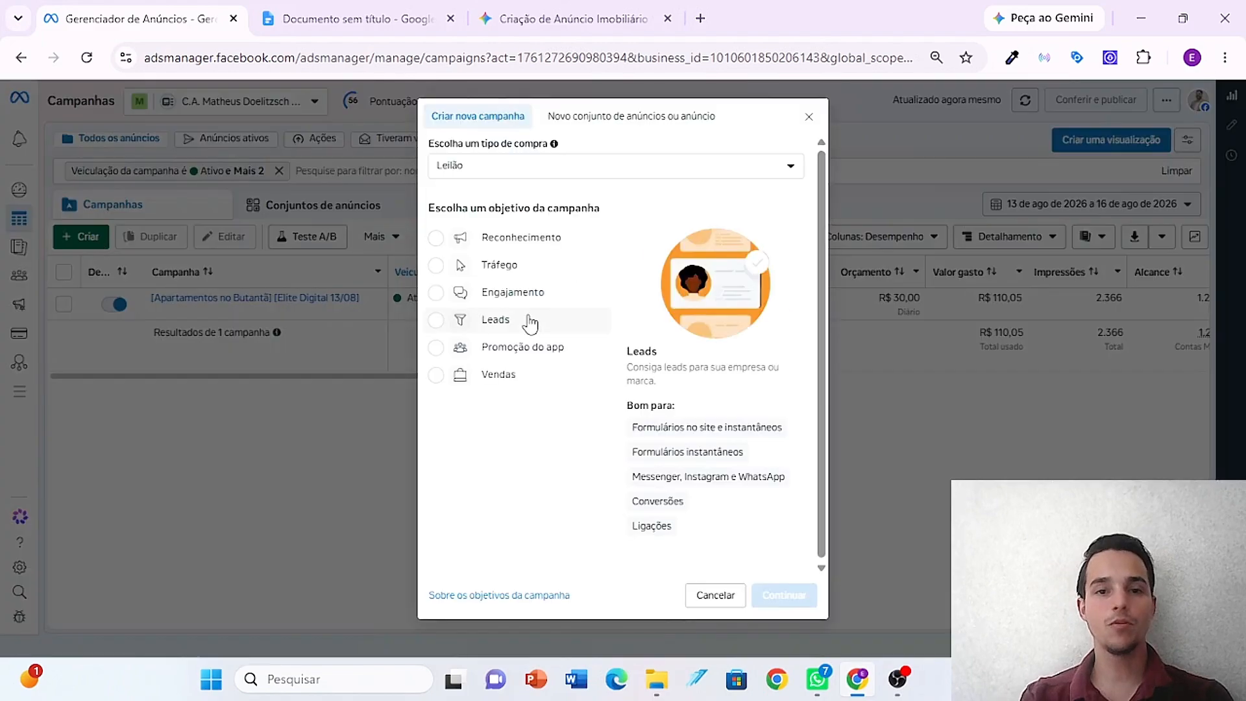
pyautogui.click(499, 324)
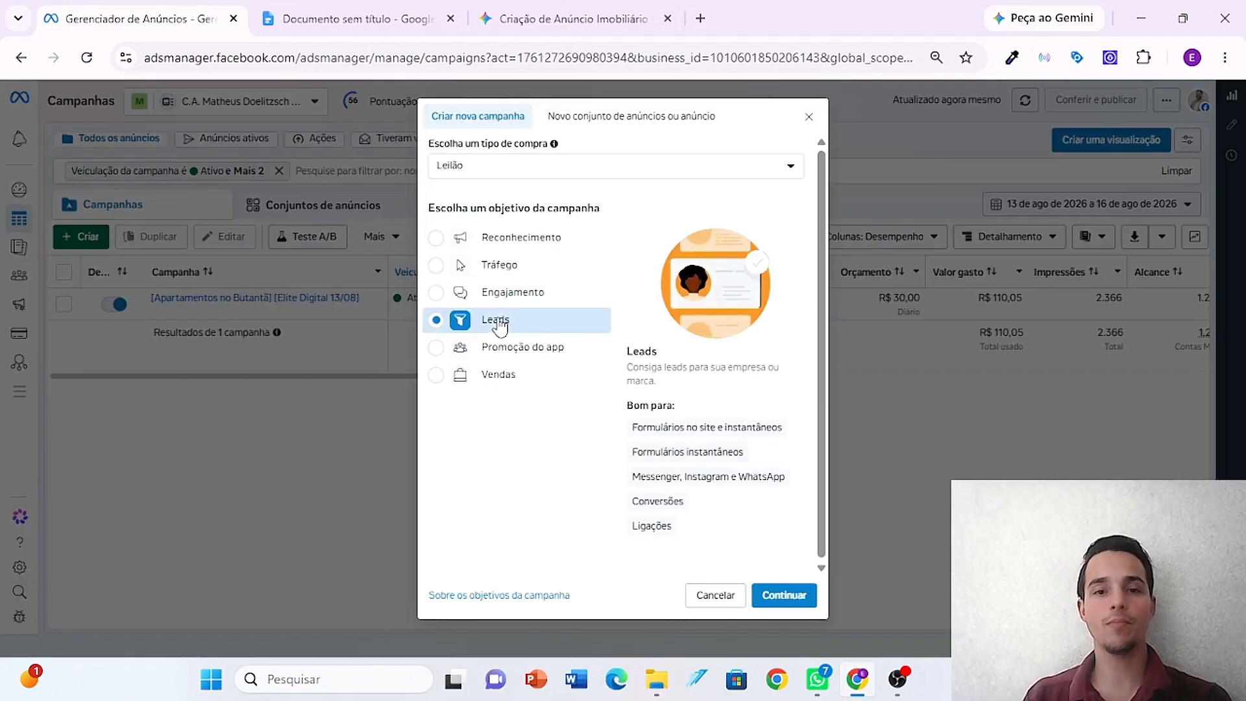
pyautogui.click(799, 598)
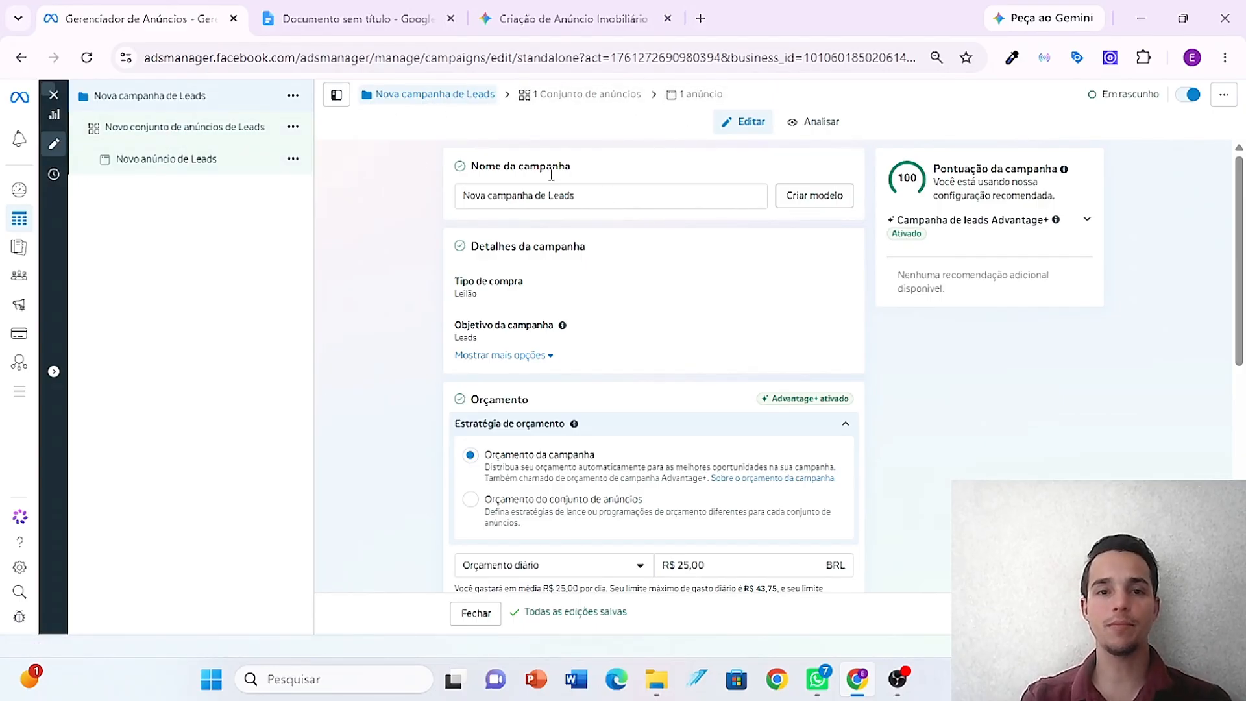
# - Rename the new leads campaign as "[rouxinois 17/08]"
pyautogui.moveTo(614, 194); pyautogui.dragTo(320, 189)
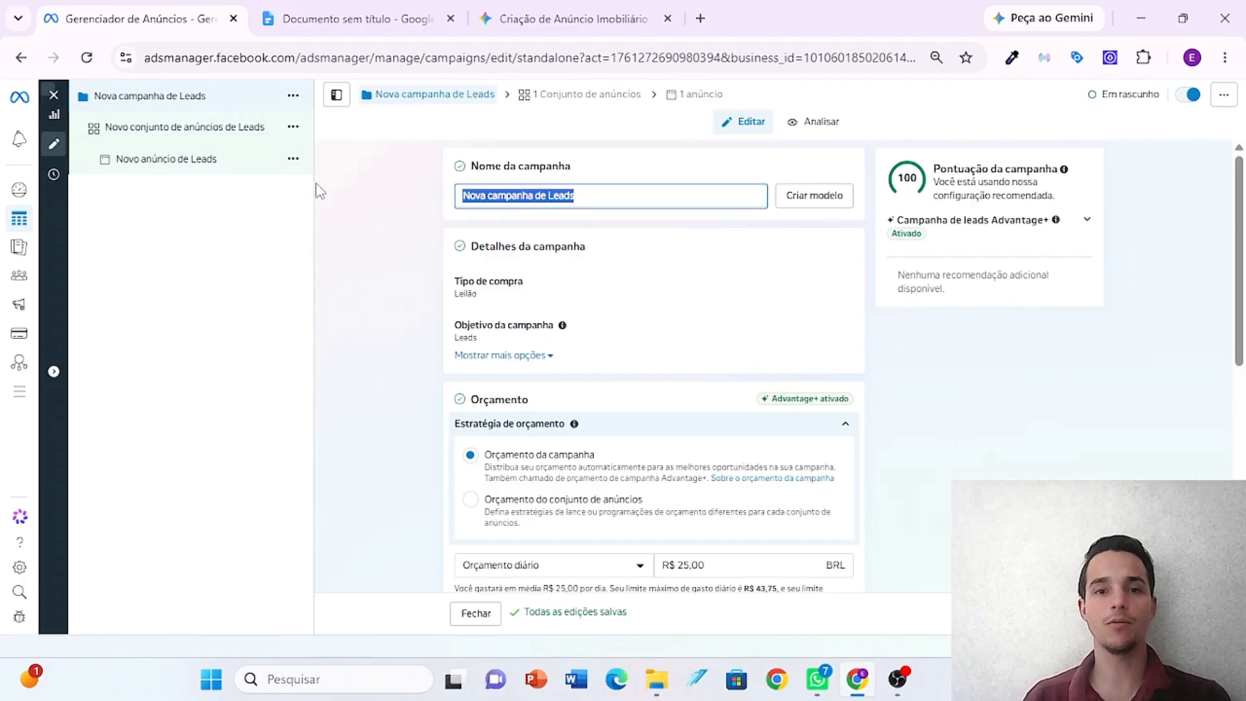
pyautogui.write('[r')
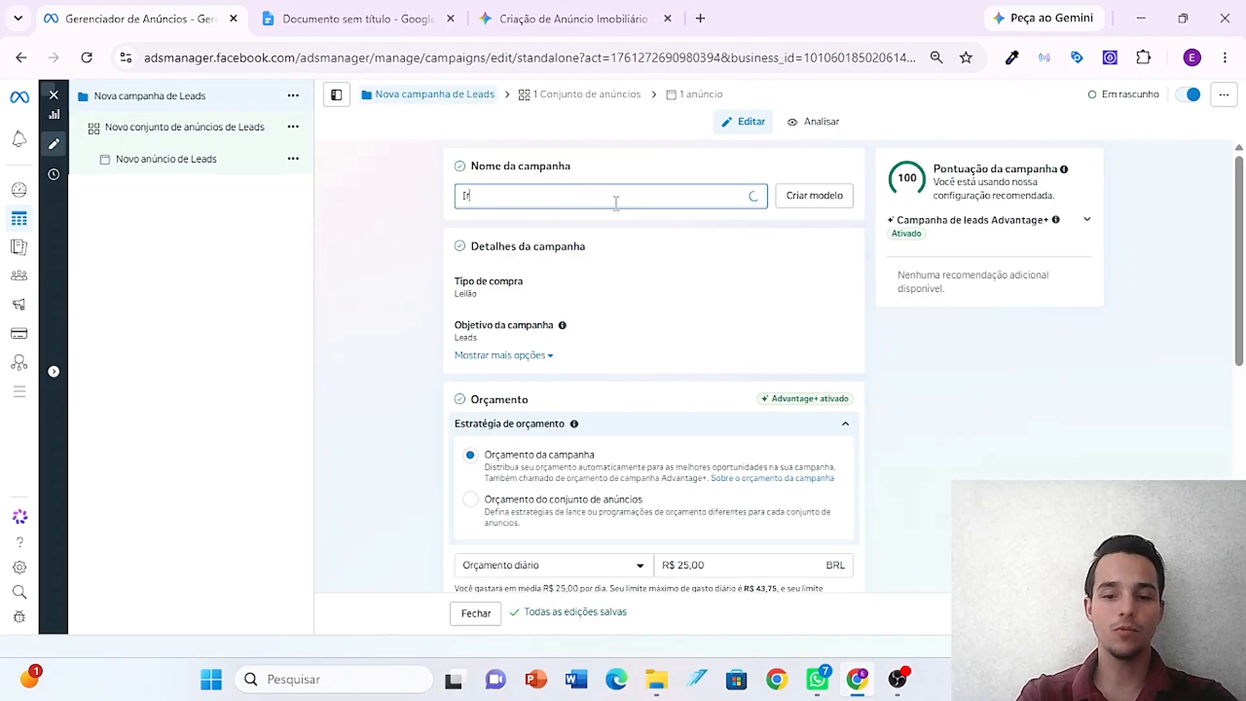
pyautogui.write('ouxinois')
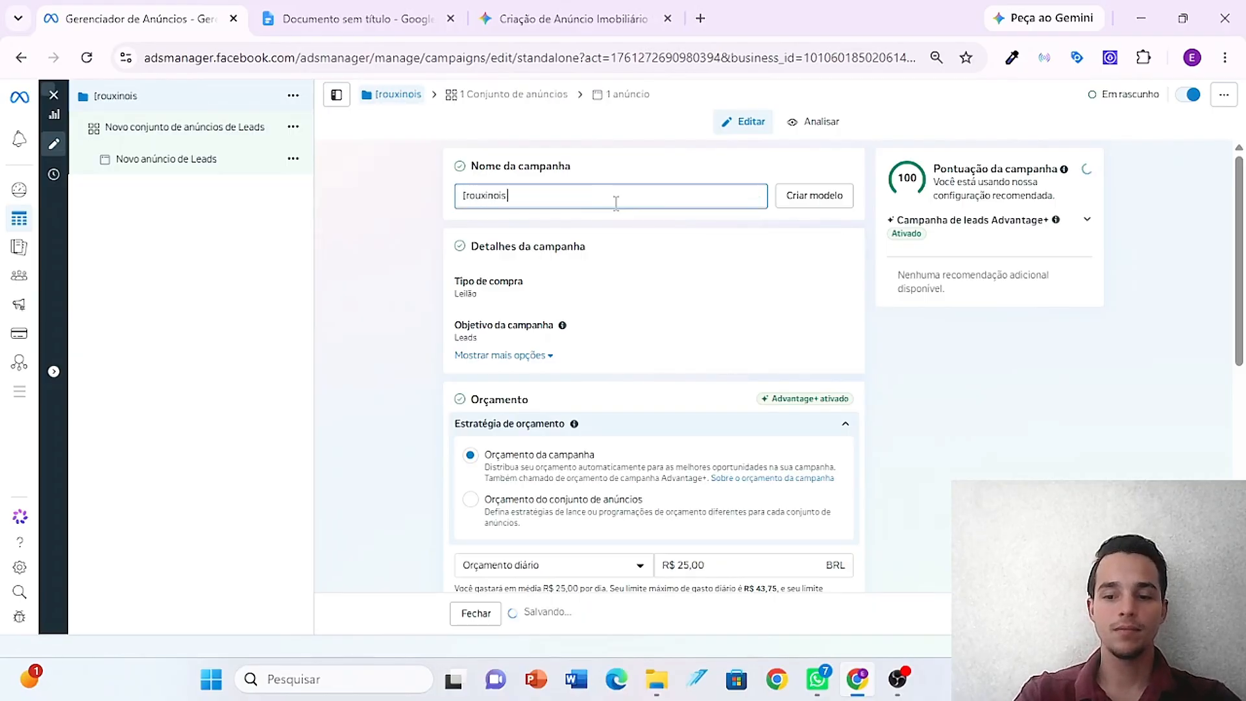
pyautogui.write(' 17/08')
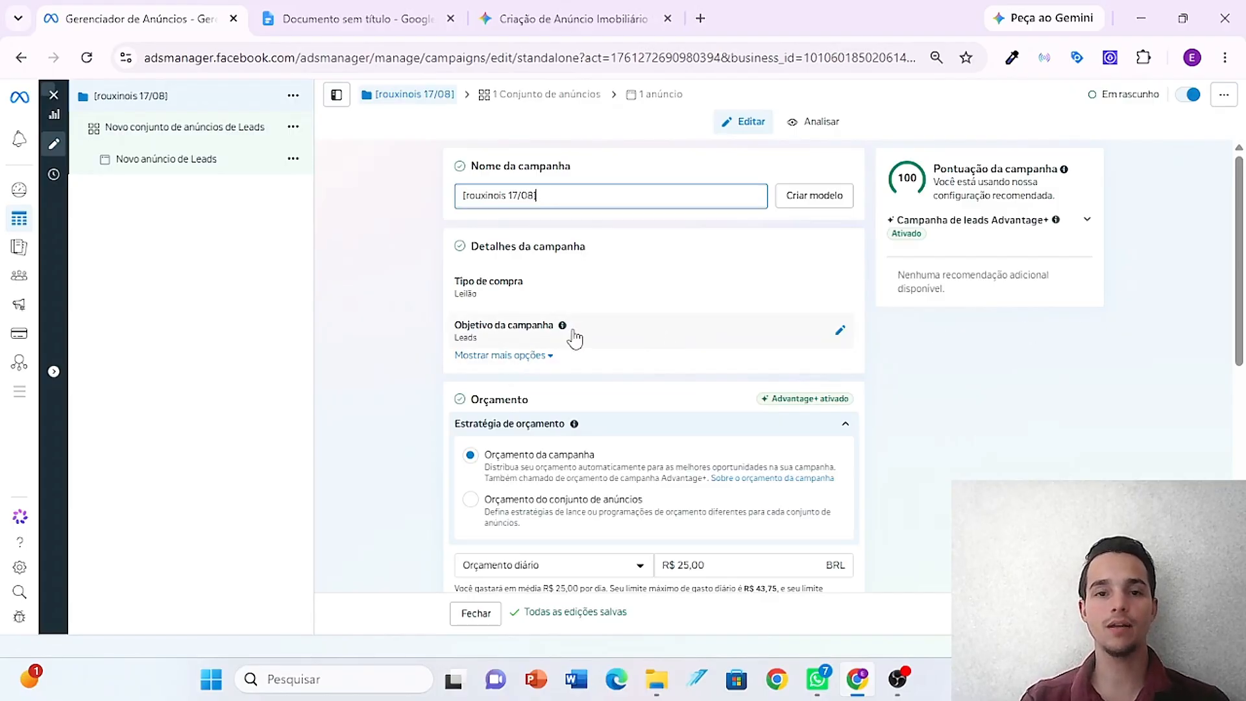
pyautogui.click(840, 331)
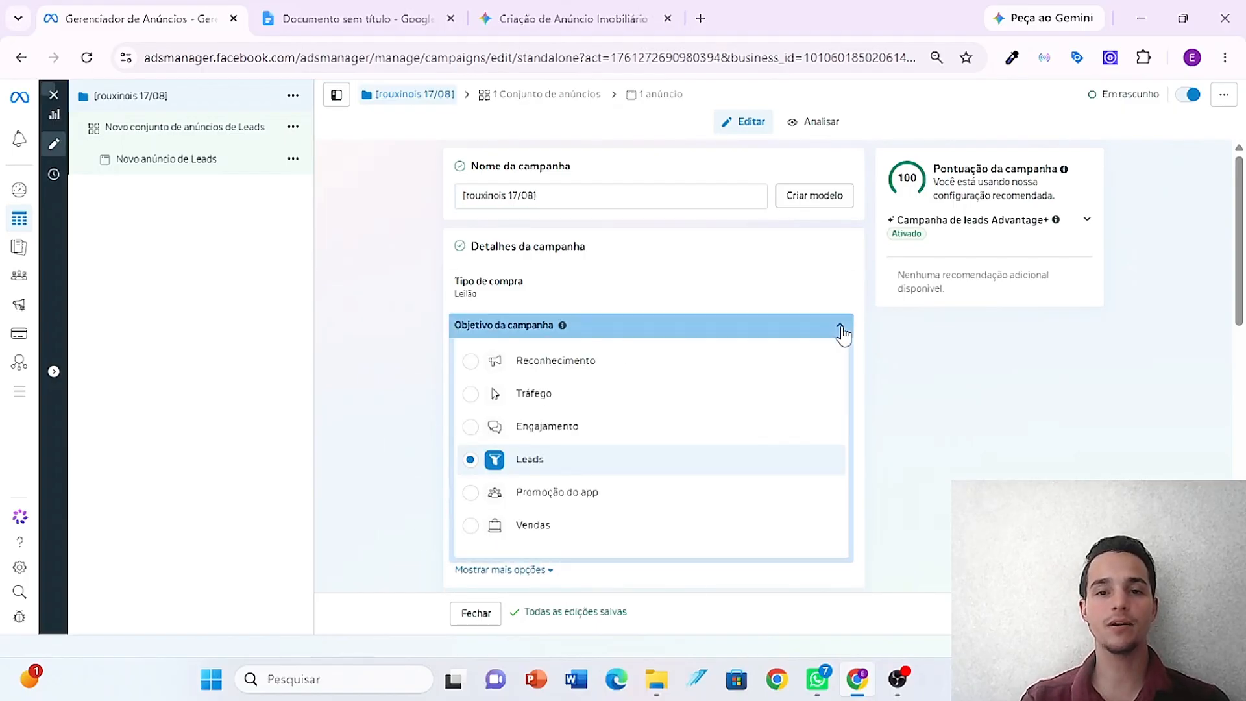
pyautogui.click(841, 327)
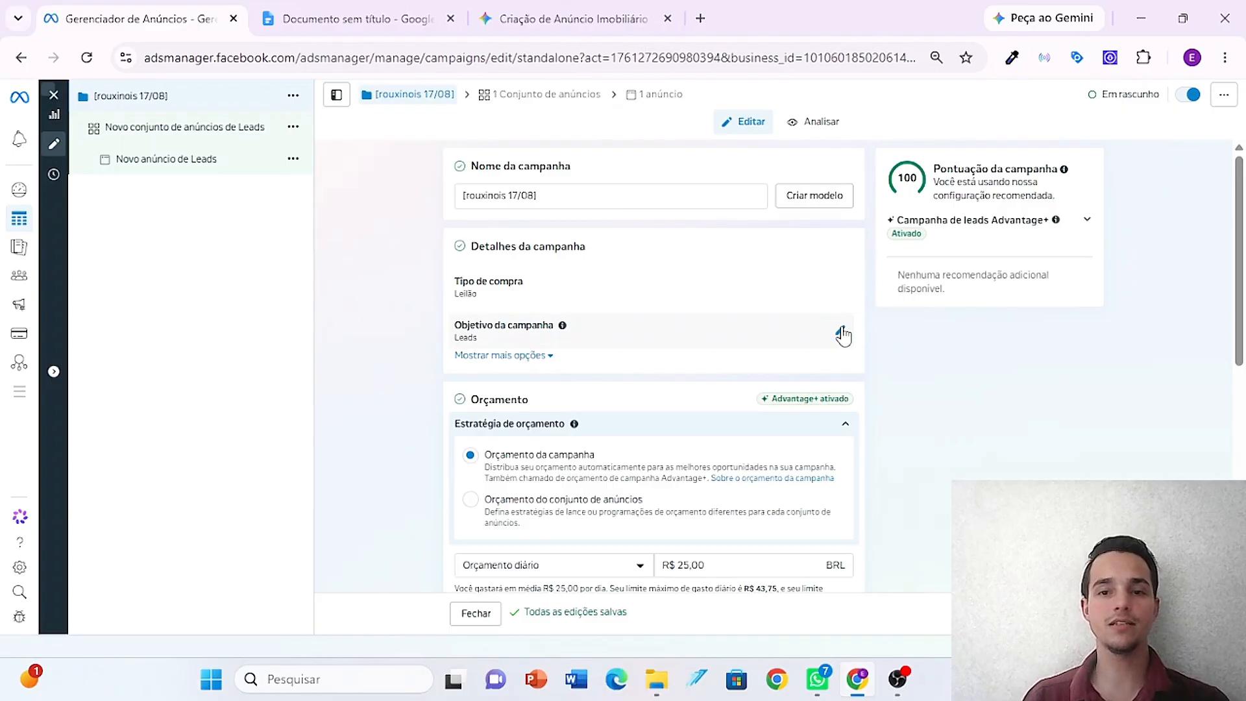
pyautogui.click(841, 333)
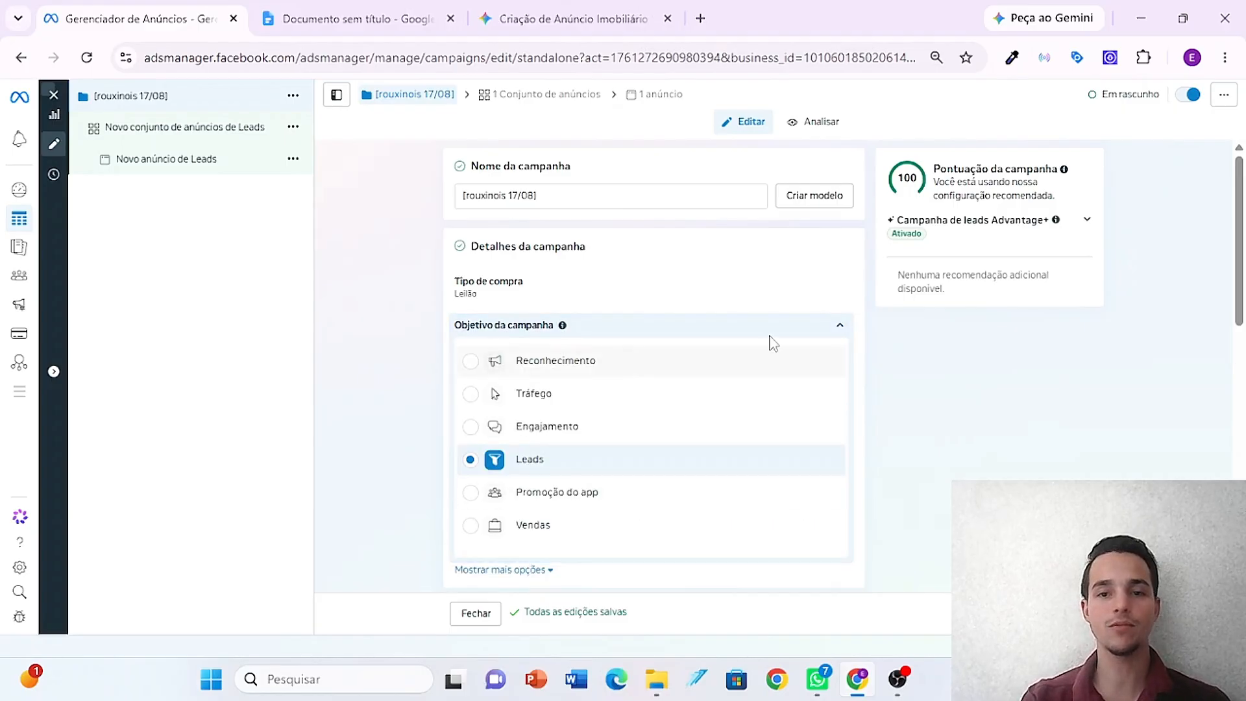
pyautogui.click(840, 327)
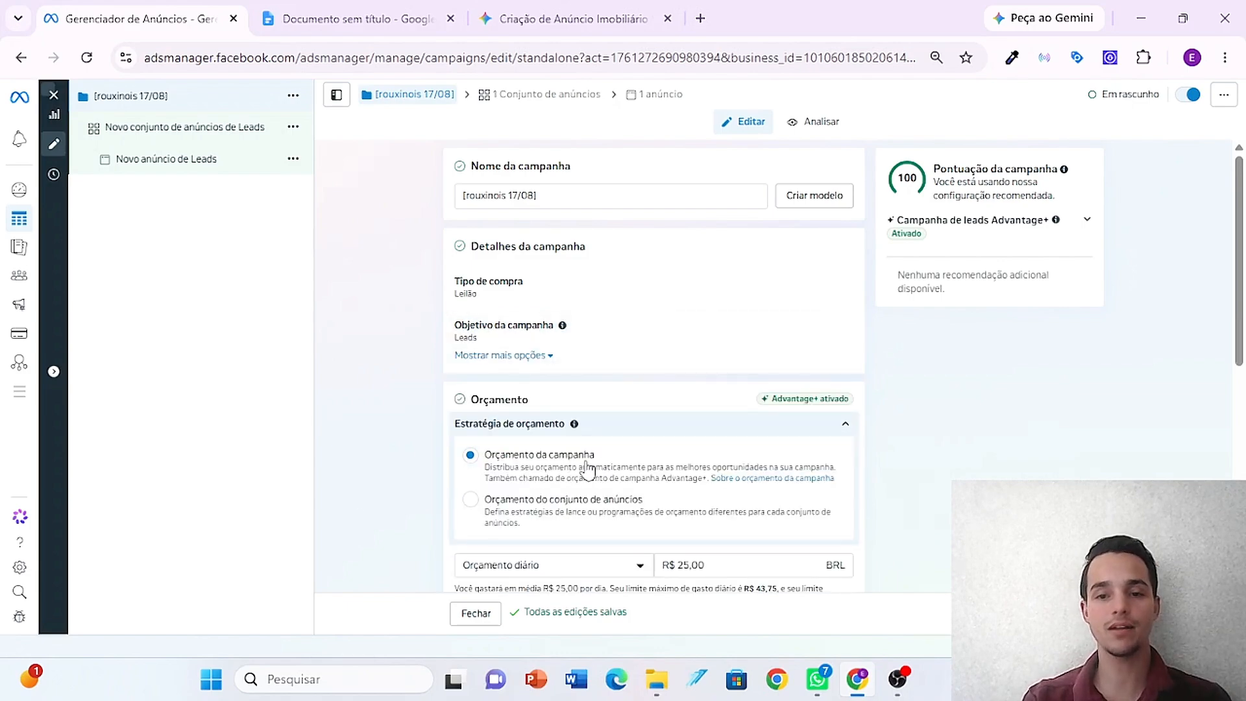
# - Set the campaign's daily budget to R$ 30,00
pyautogui.click(756, 567)
pyautogui.doubleClick(756, 567)
pyautogui.write('30')
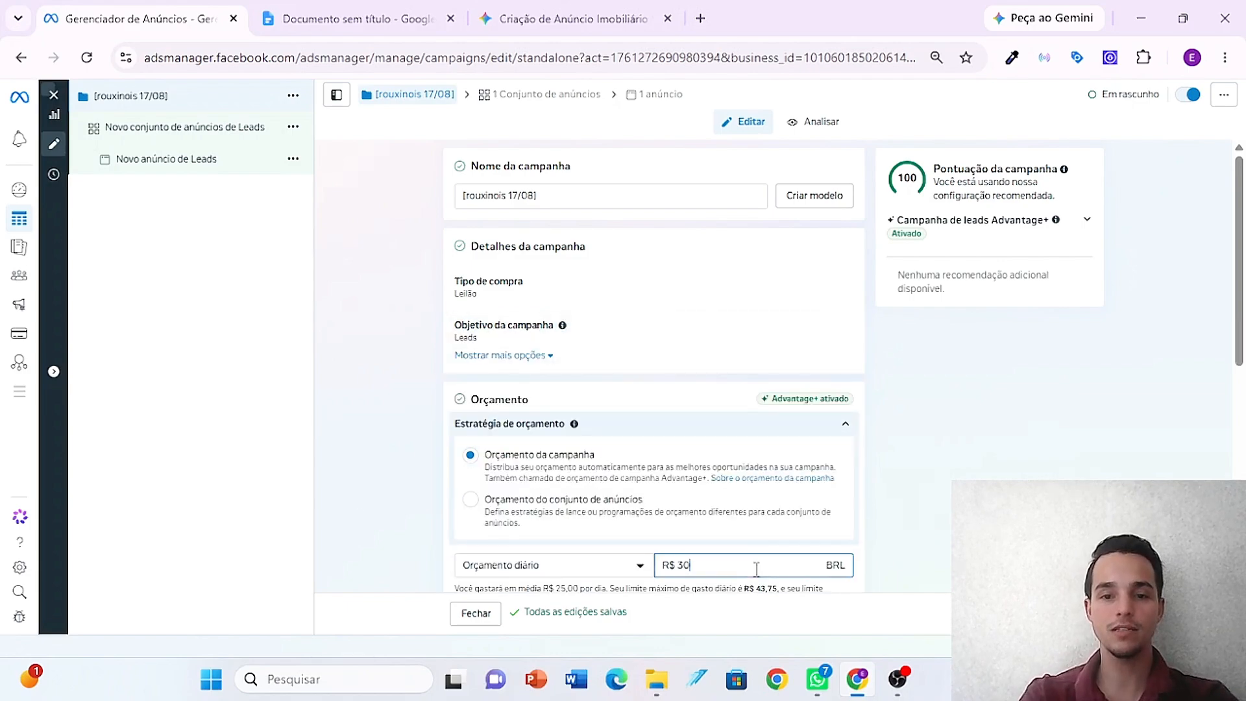
pyautogui.click(409, 401)
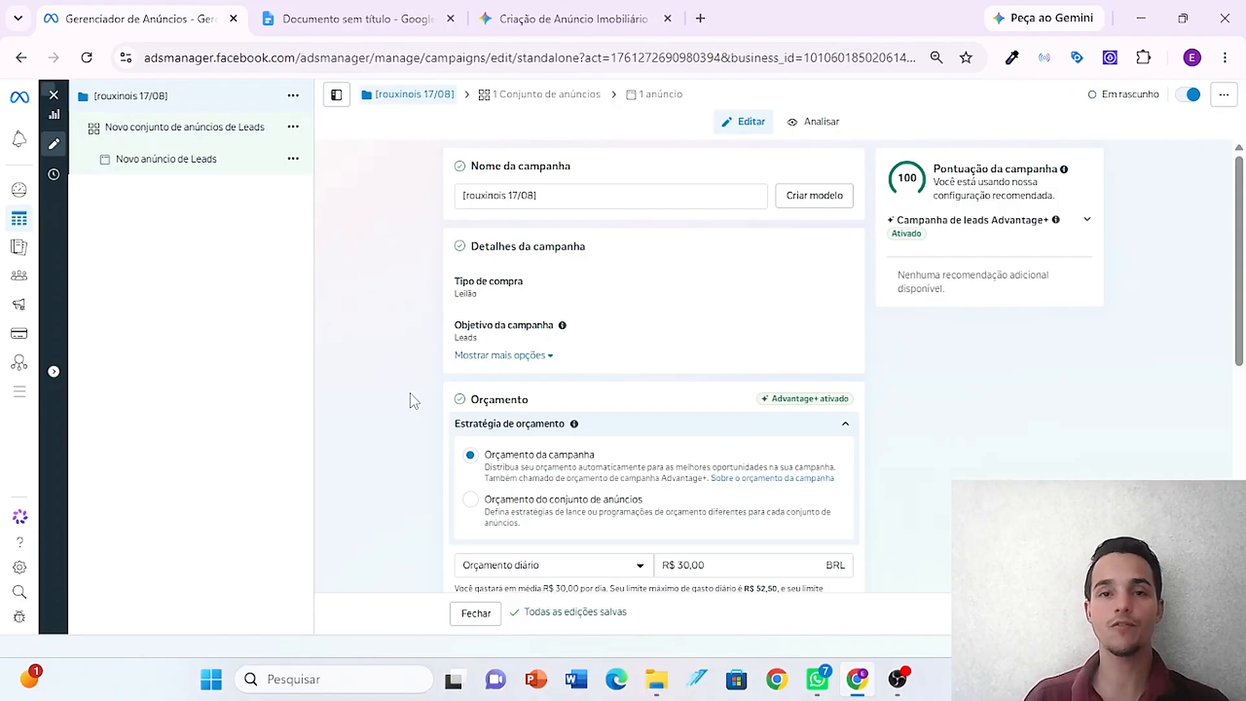
# - Open the campaign's ad set and rename it as "Conjunto 1"
pyautogui.click(234, 133)
pyautogui.click(631, 195)
pyautogui.hotkey('ctrl', 'a')
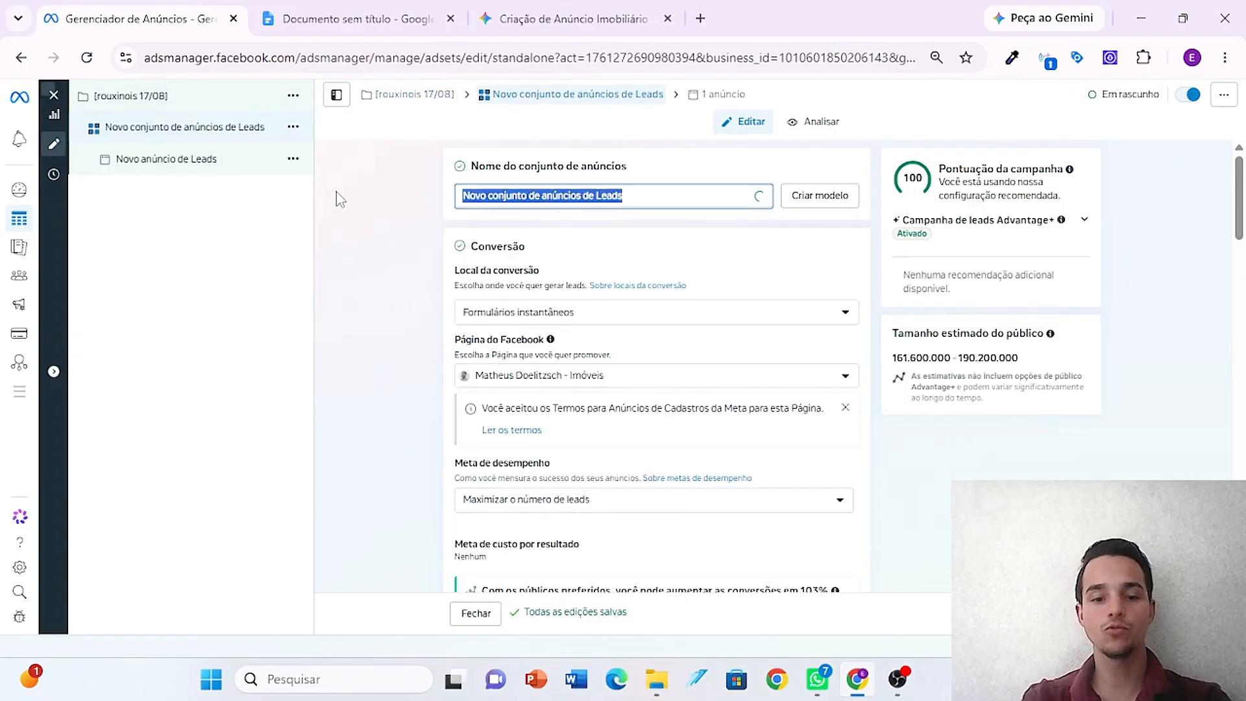
pyautogui.write('Conjunt')
pyautogui.write('o 1')
pyautogui.click(337, 197)
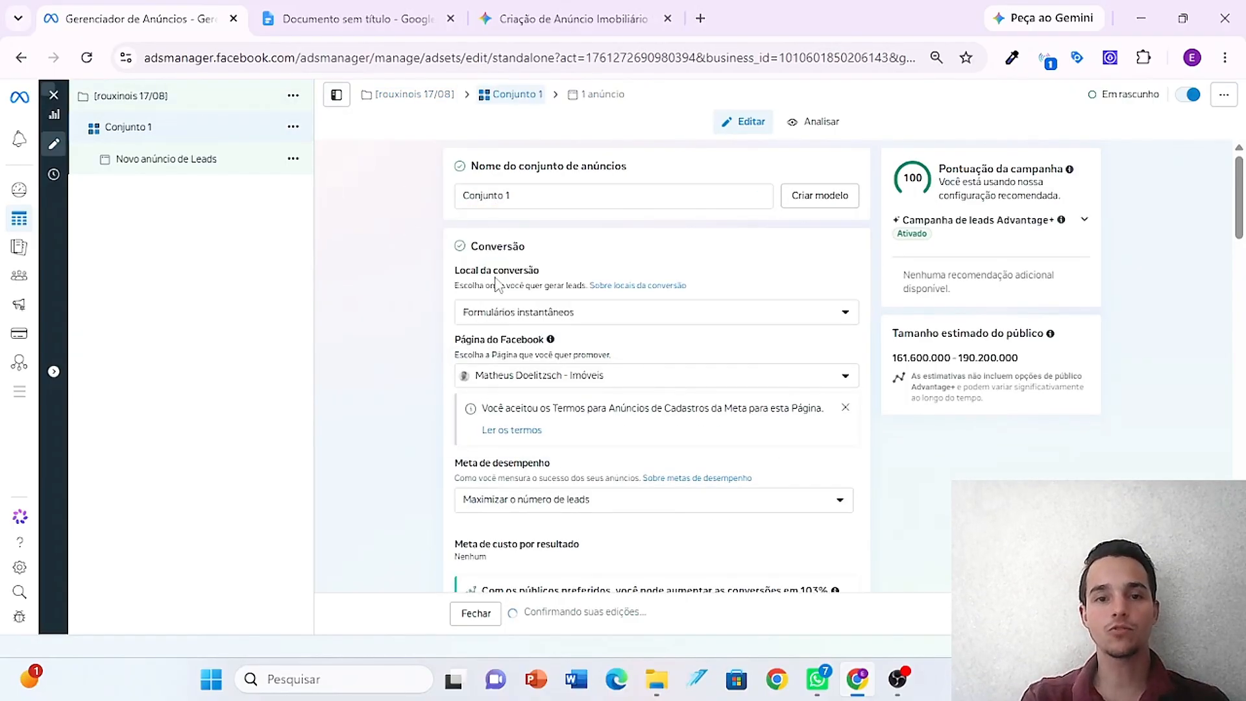
# - Try "Formulários no site e instantâneos" as the ad set's conversion location, and return it to "Formulários instantâneos"
pyautogui.click(588, 320)
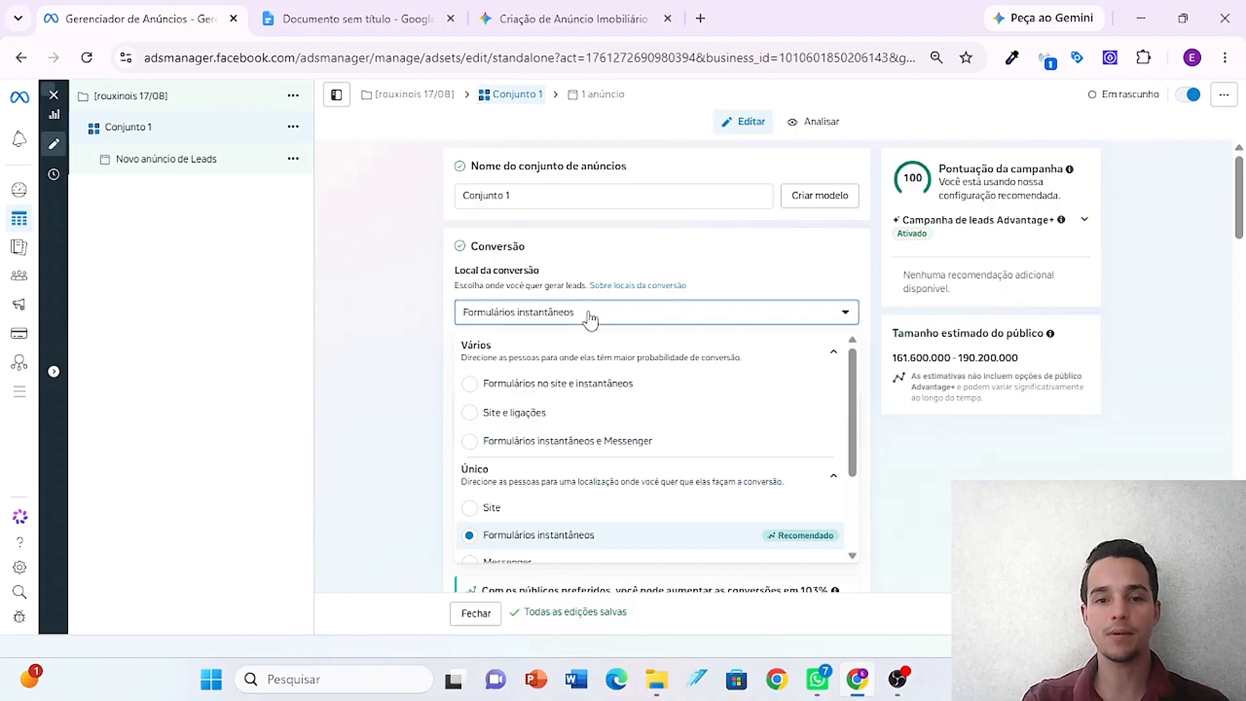
pyautogui.click(834, 480)
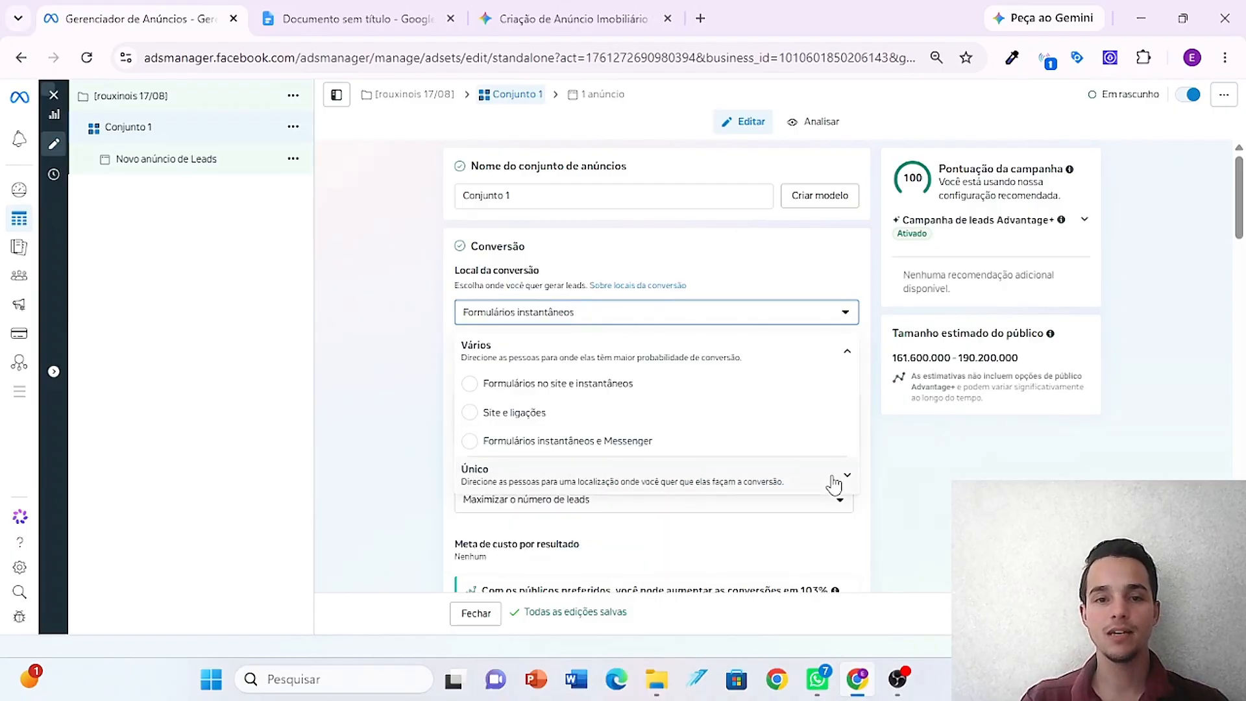
pyautogui.click(691, 393)
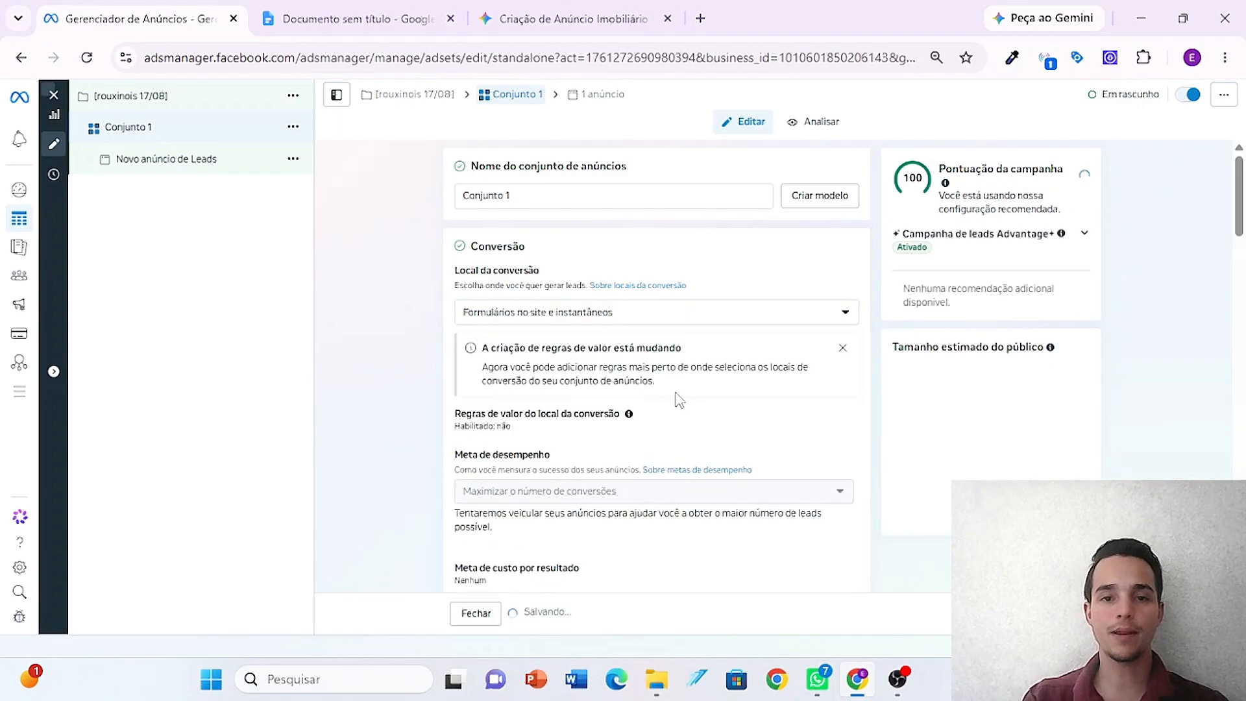
pyautogui.click(603, 317)
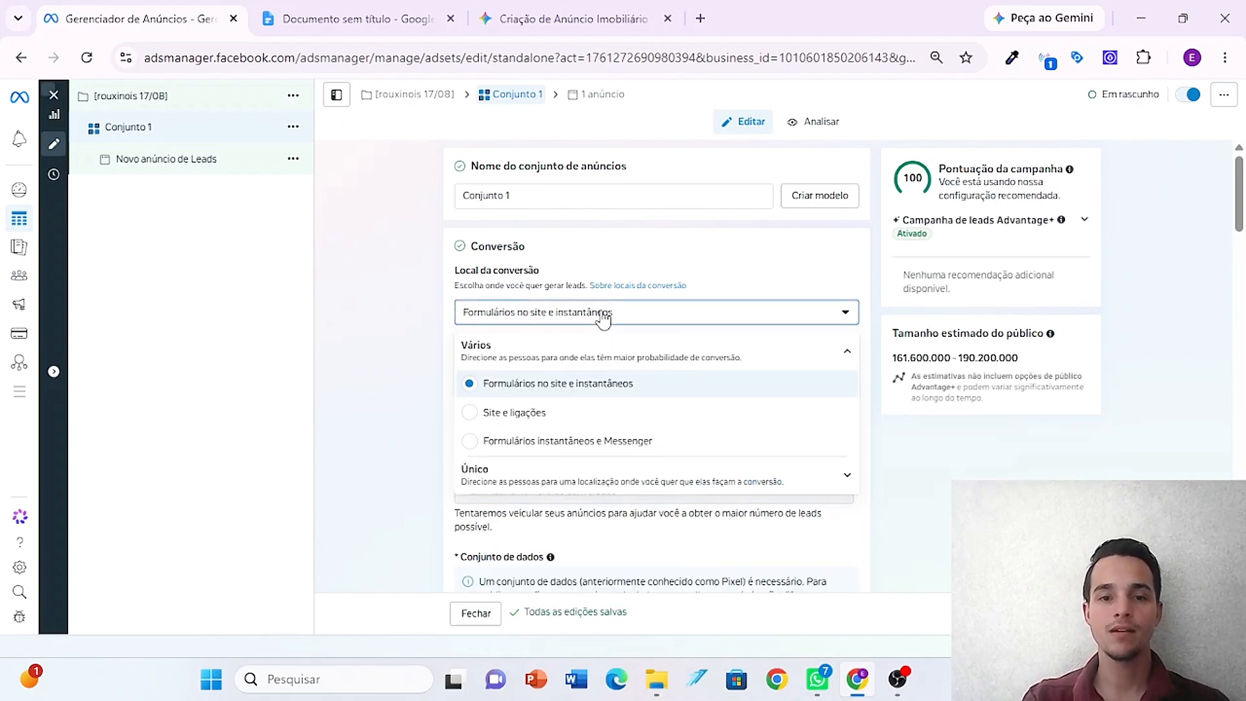
pyautogui.click(848, 483)
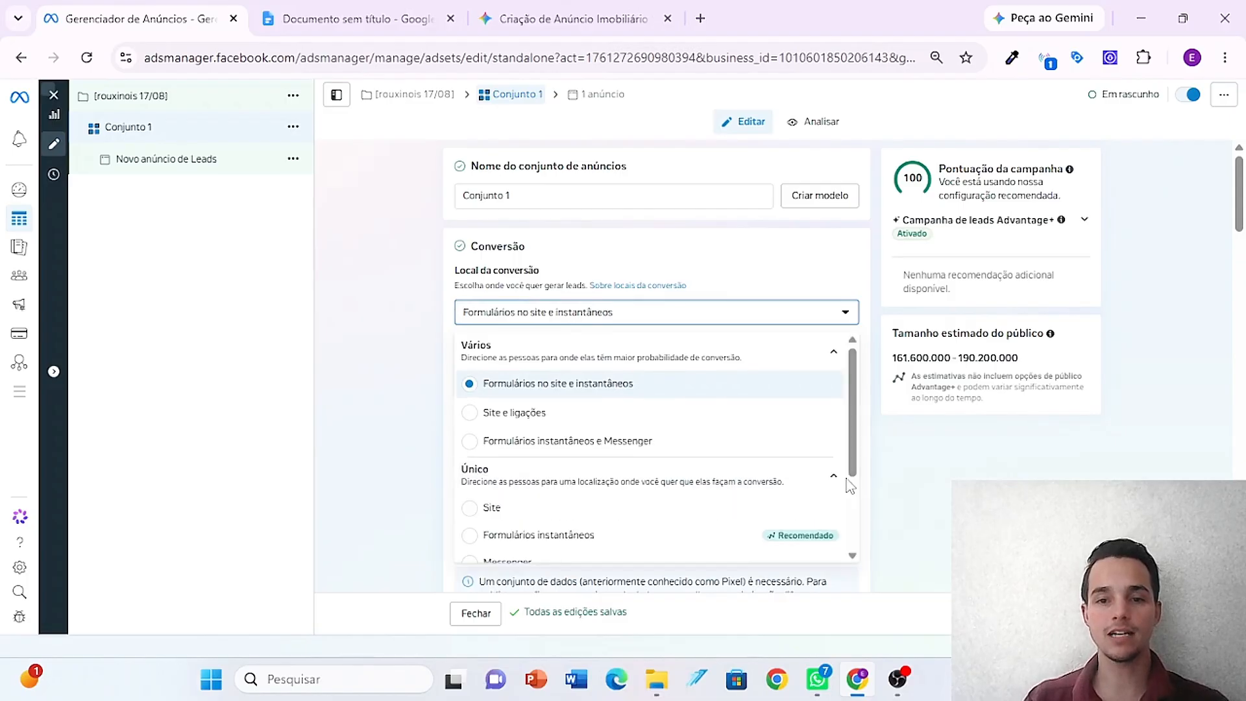
pyautogui.click(762, 543)
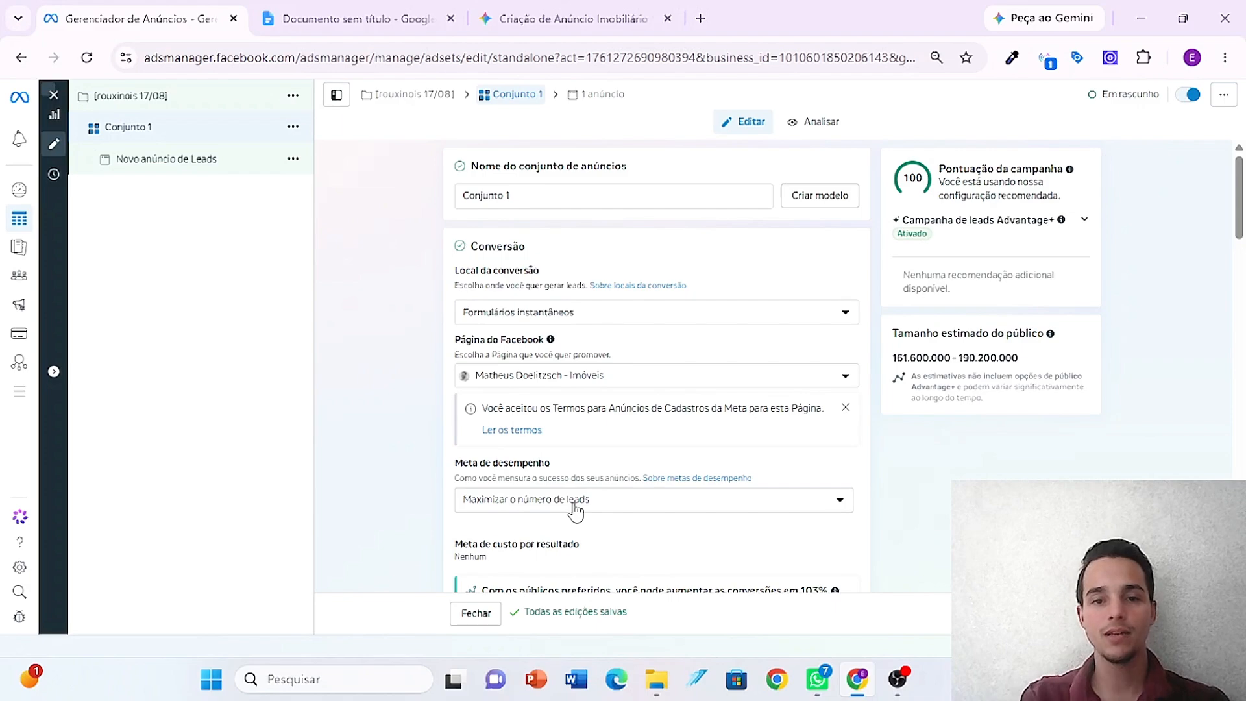
# - Switch the ad set's audience to manual controls by choosing to further limit the reach of the ads ("Limitar mais o alcance dos anúncios")
pyautogui.scroll(-10, 548, 357)
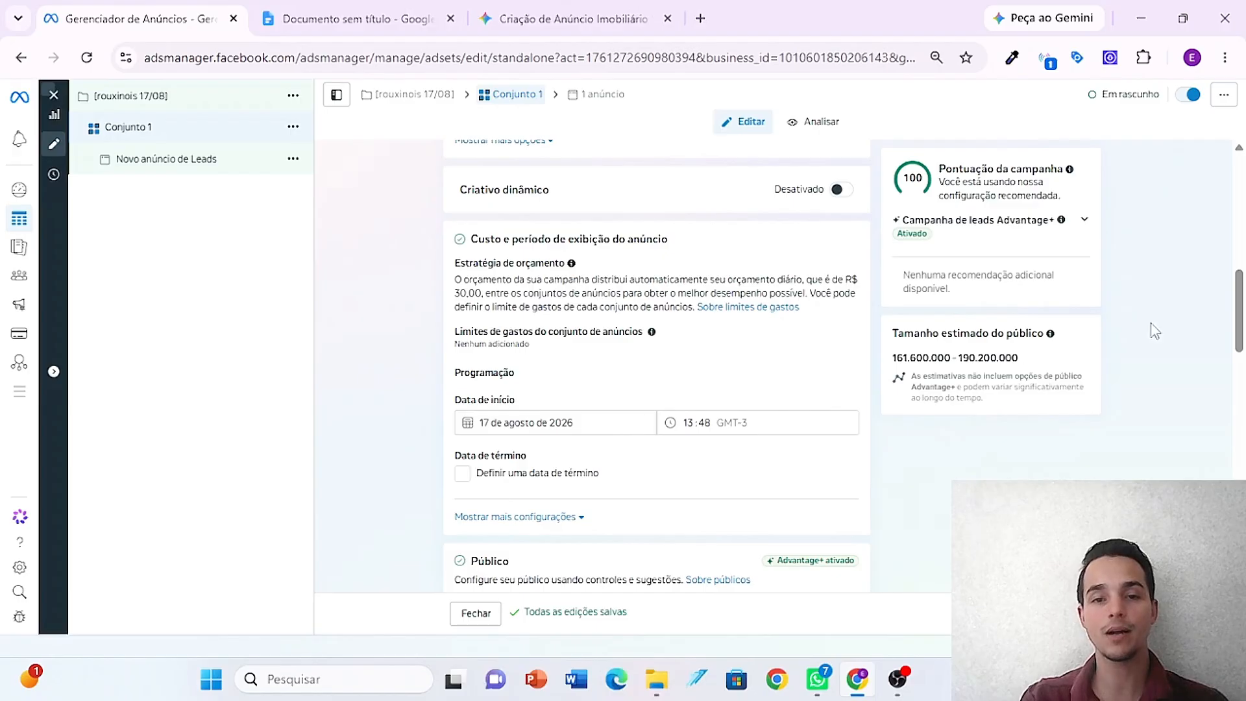
pyautogui.moveTo(1239, 305); pyautogui.dragTo(1241, 360)
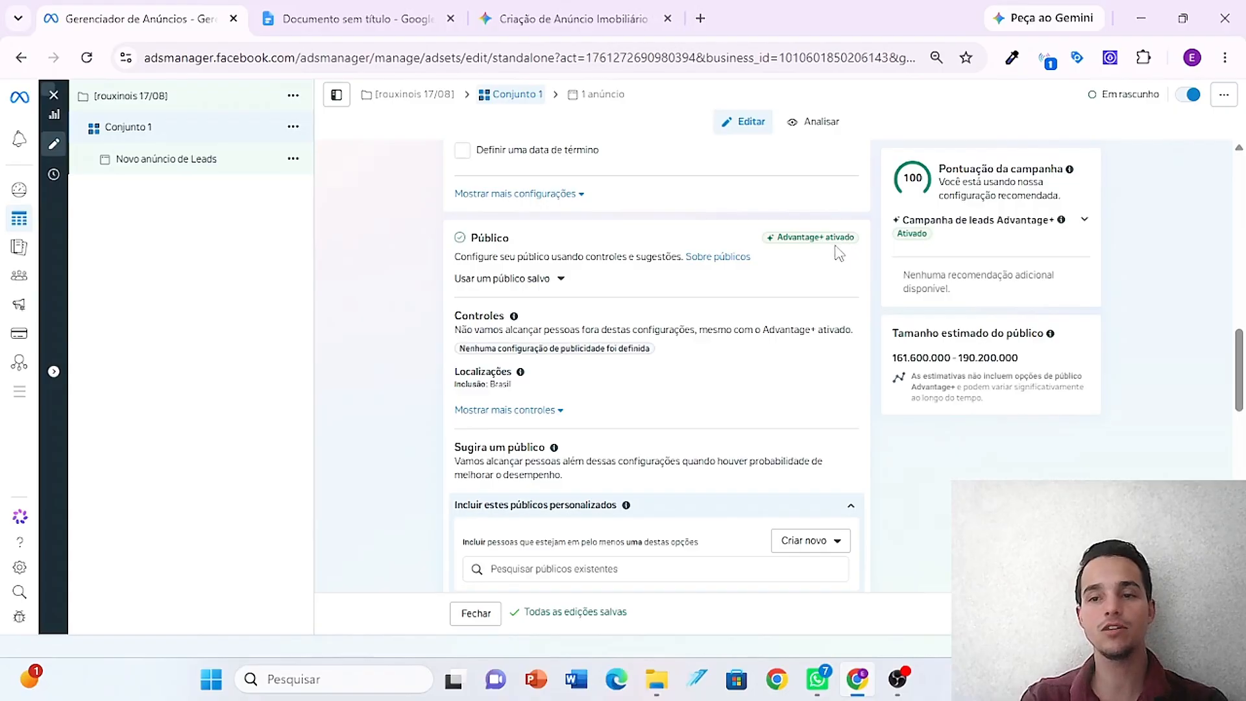
pyautogui.scroll(-3, 584, 390)
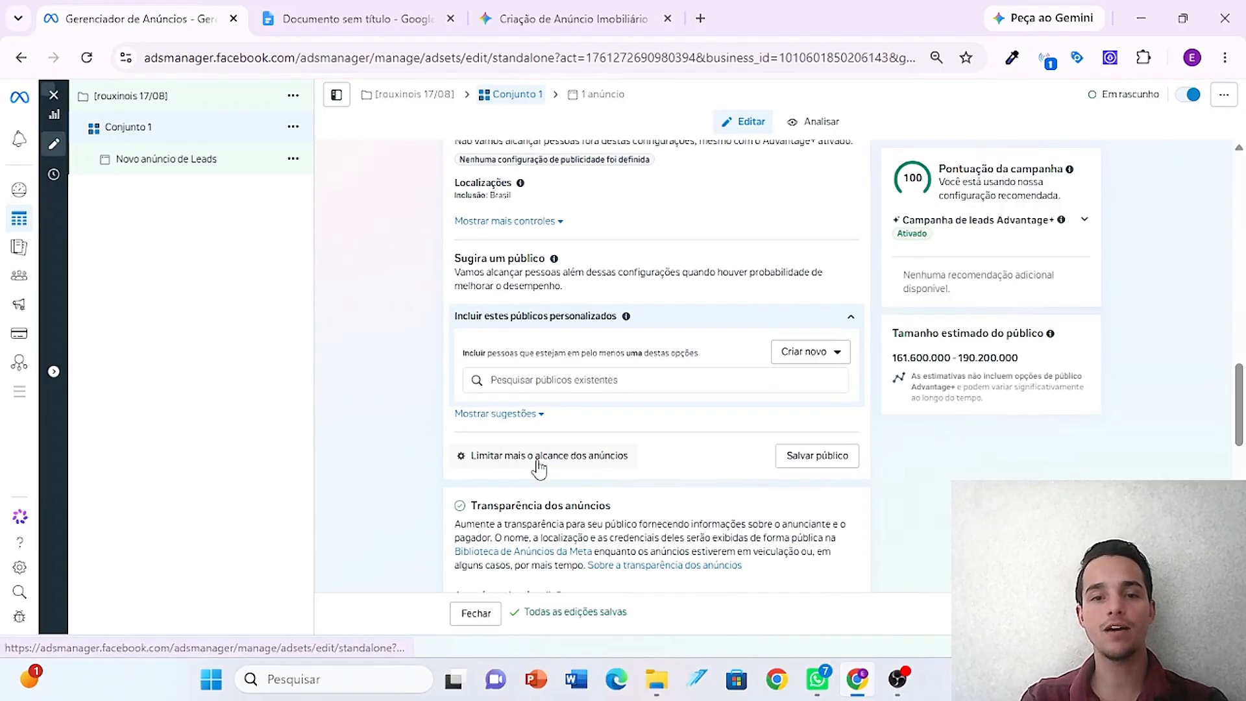
pyautogui.click(538, 466)
pyautogui.click(547, 406)
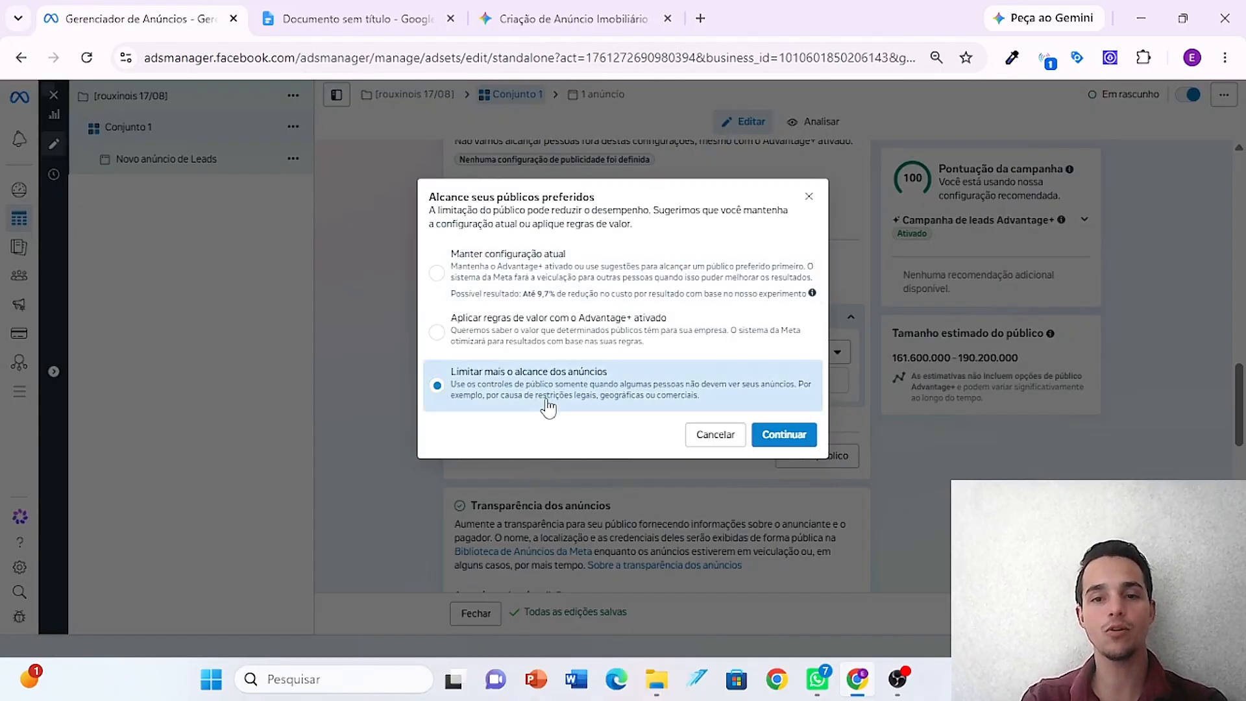
pyautogui.click(777, 435)
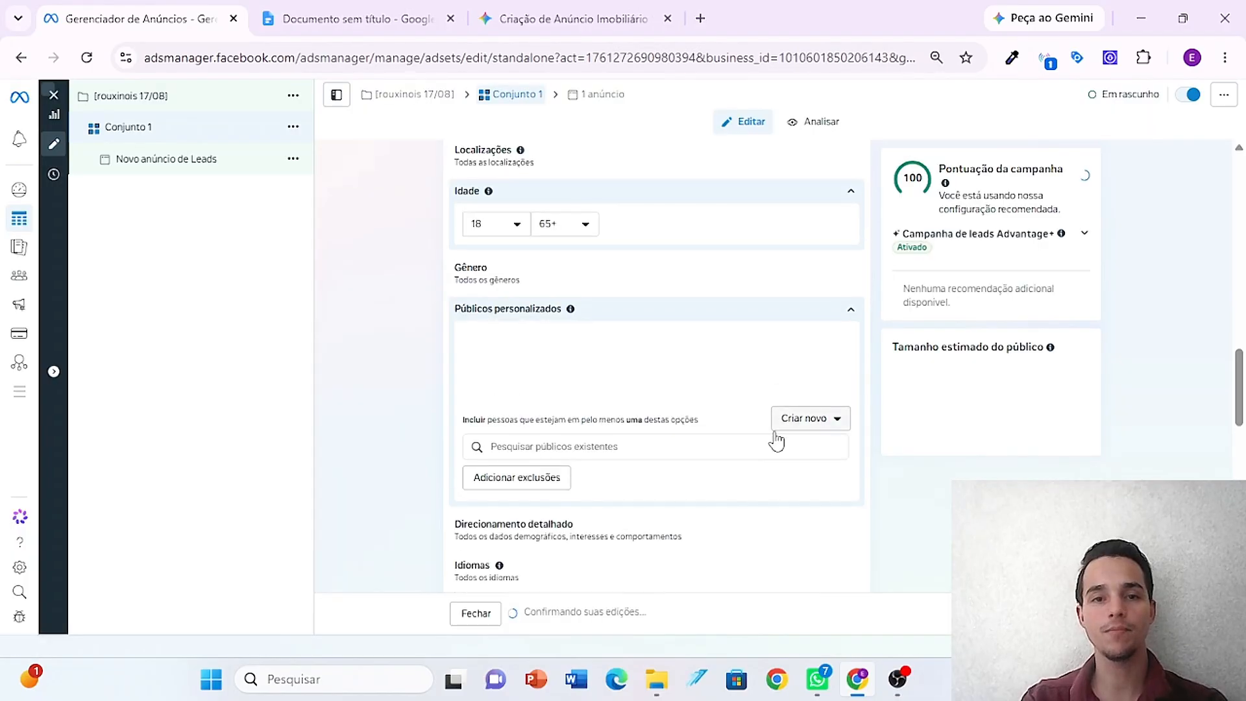
# - Replace the audience location Brasil with the city of Ribeirão Preto, São Paulo
pyautogui.scroll(3, 628, 310)
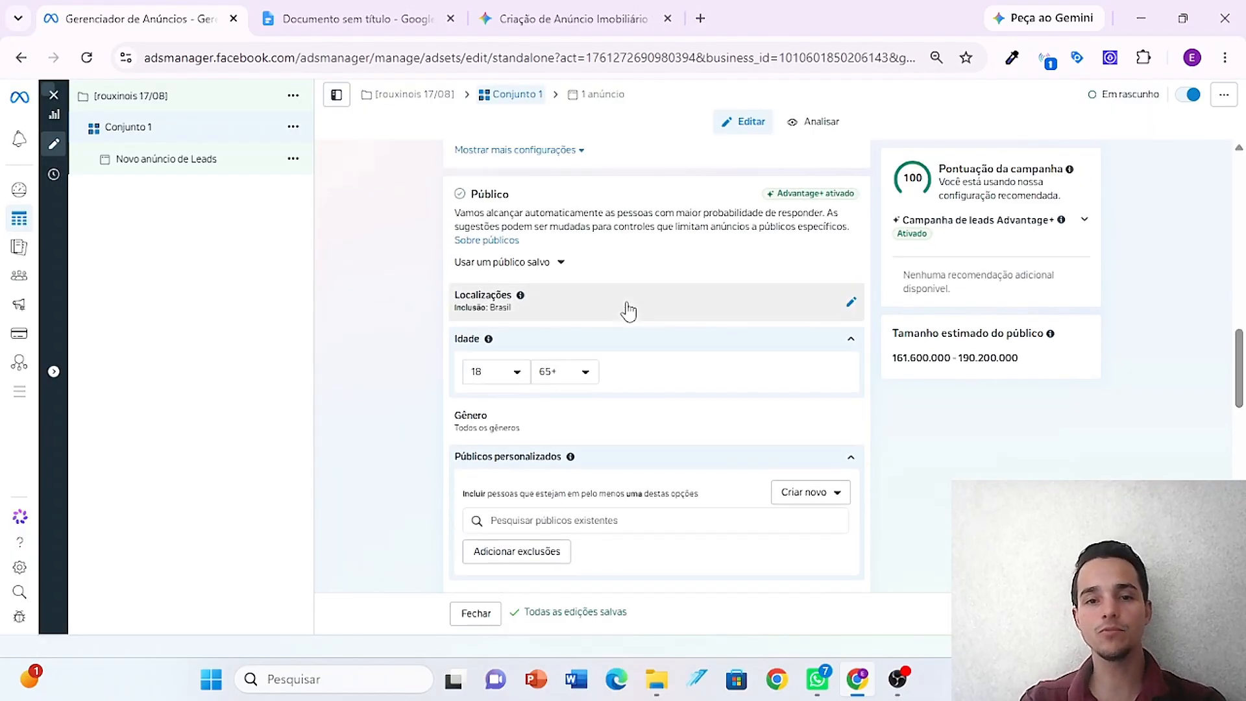
pyautogui.click(630, 311)
pyautogui.click(651, 404)
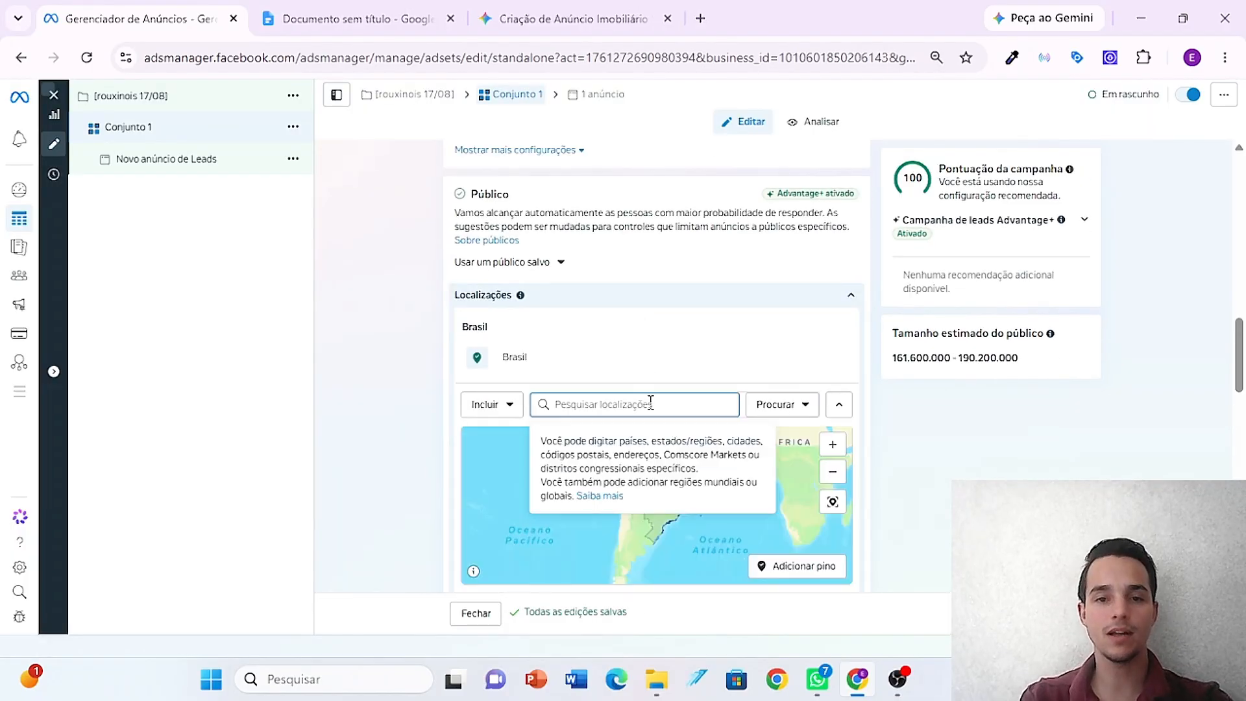
pyautogui.write('ribeirao preto')
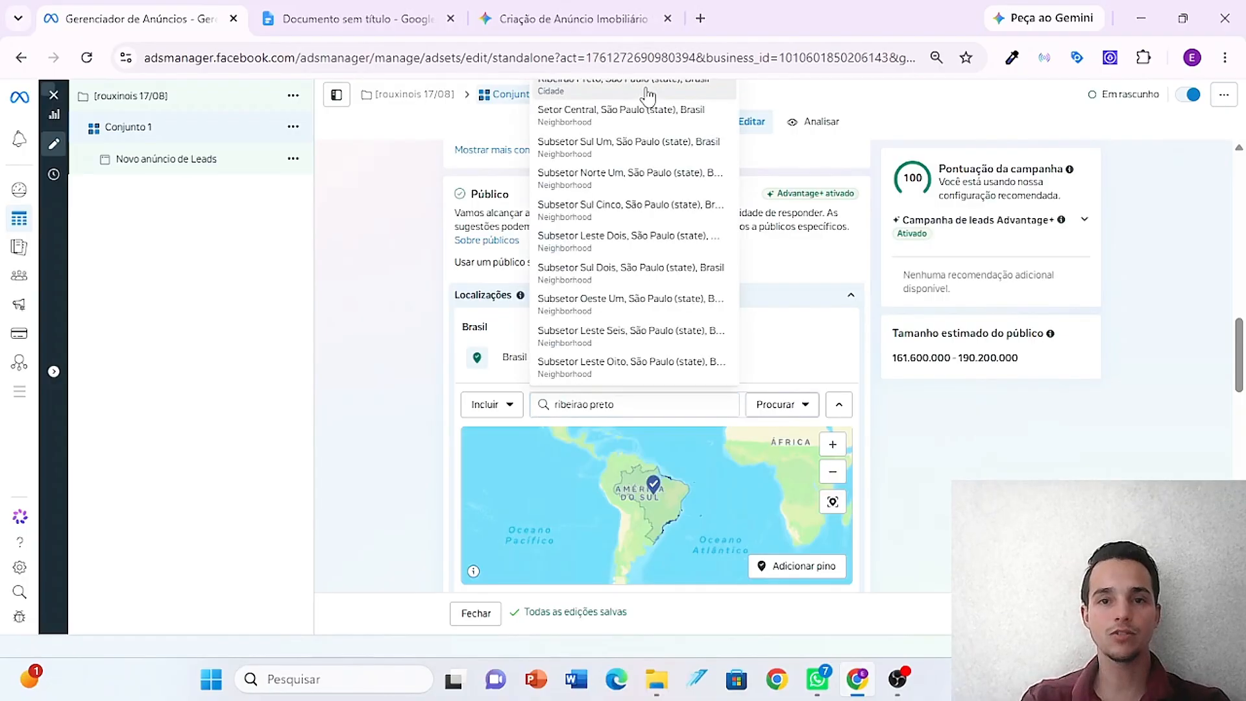
pyautogui.click(647, 94)
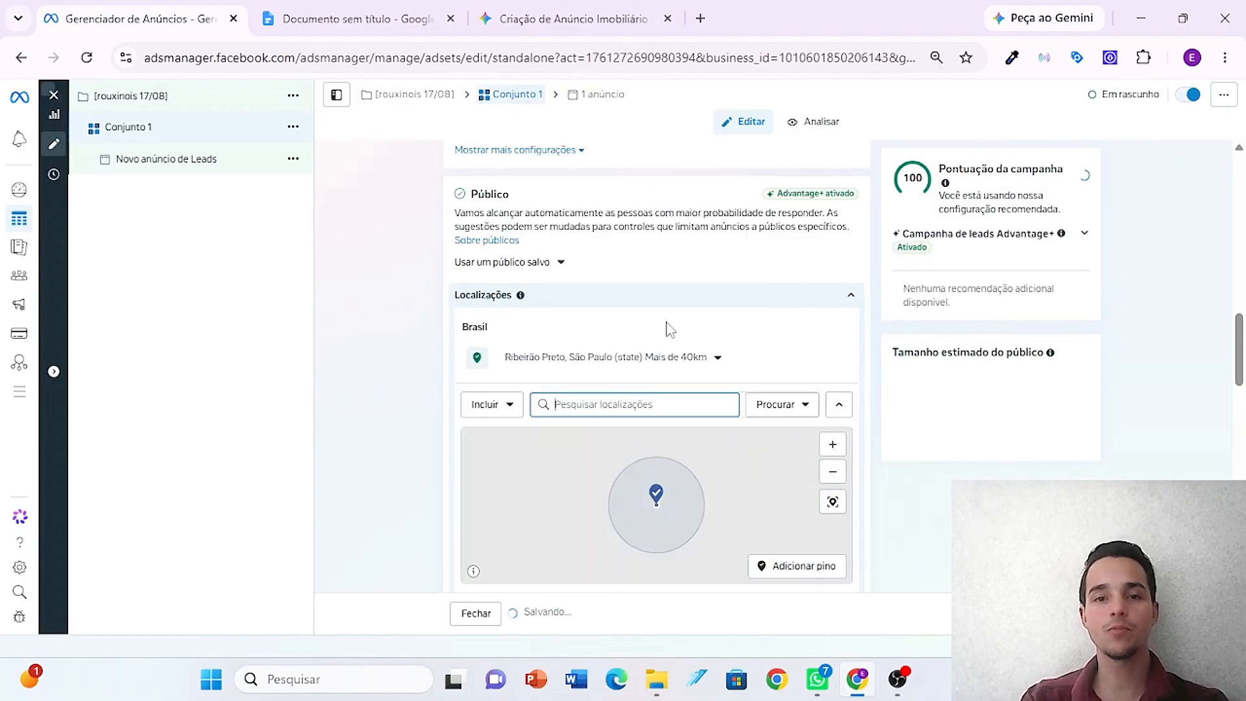
# - Restrict the Ribeirão Preto targeting to the current city only, and disable reaching more people likely to respond to the ads
pyautogui.click(719, 359)
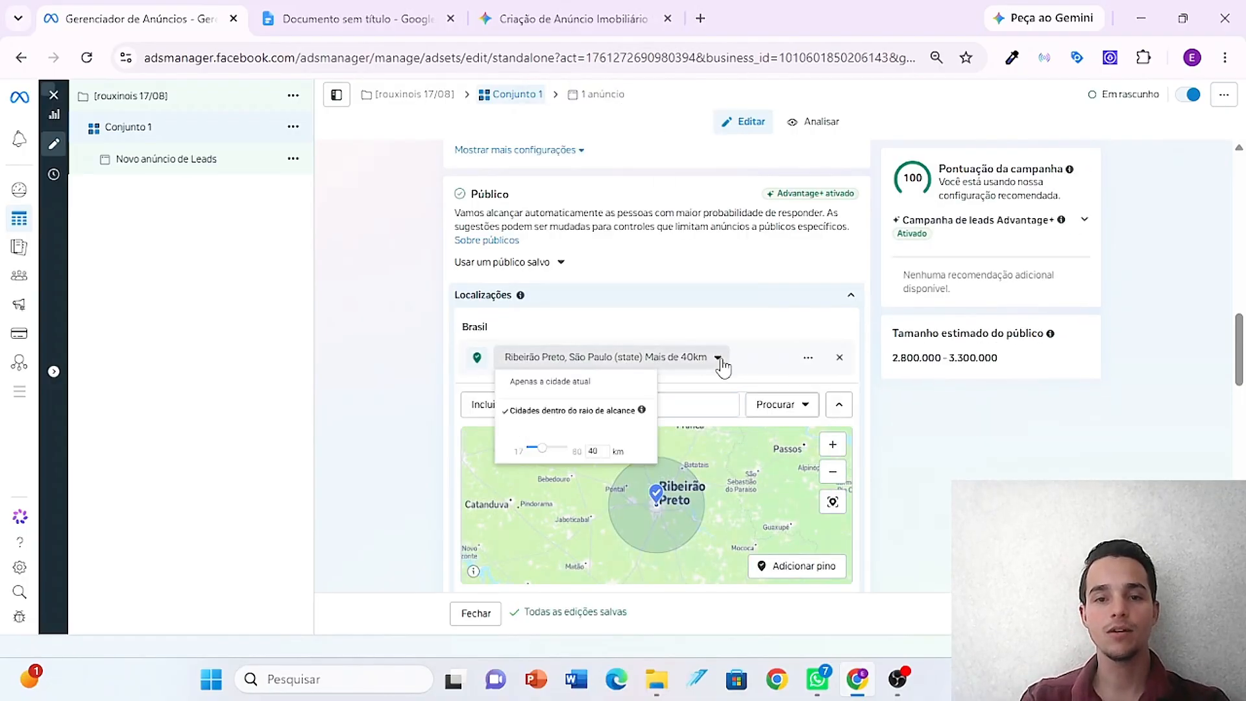
pyautogui.click(588, 383)
pyautogui.scroll(-3, 499, 416)
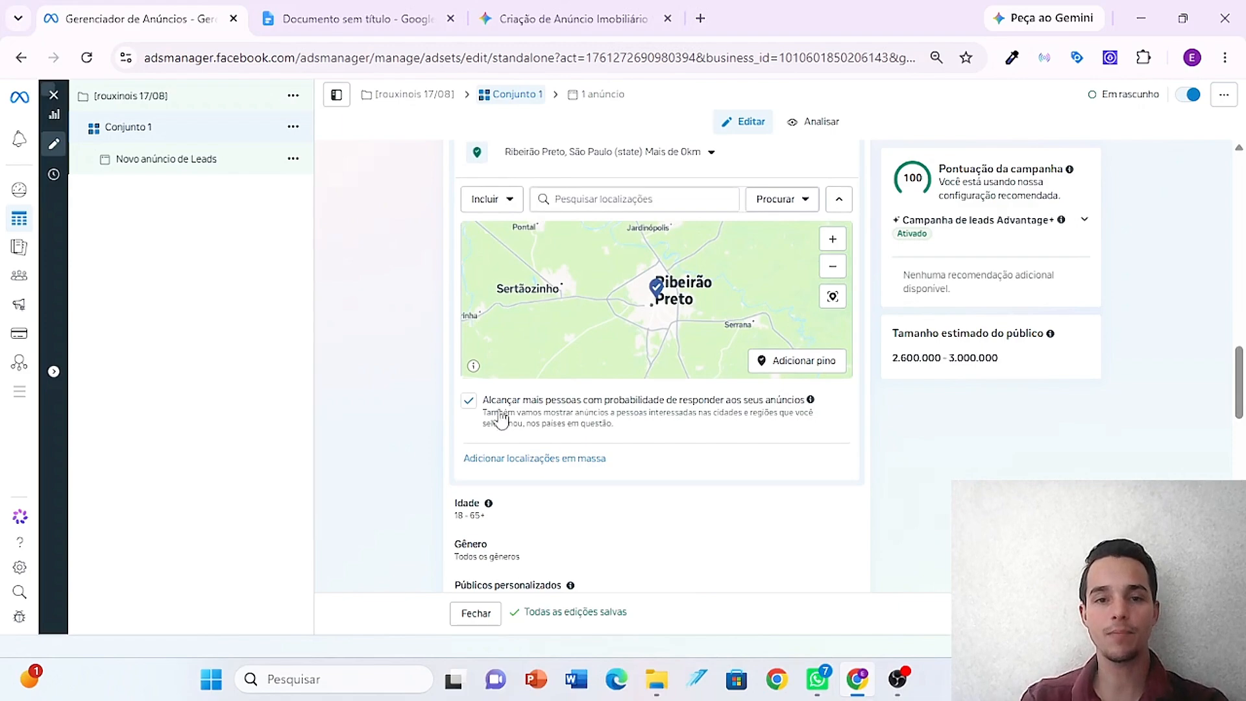
pyautogui.click(468, 400)
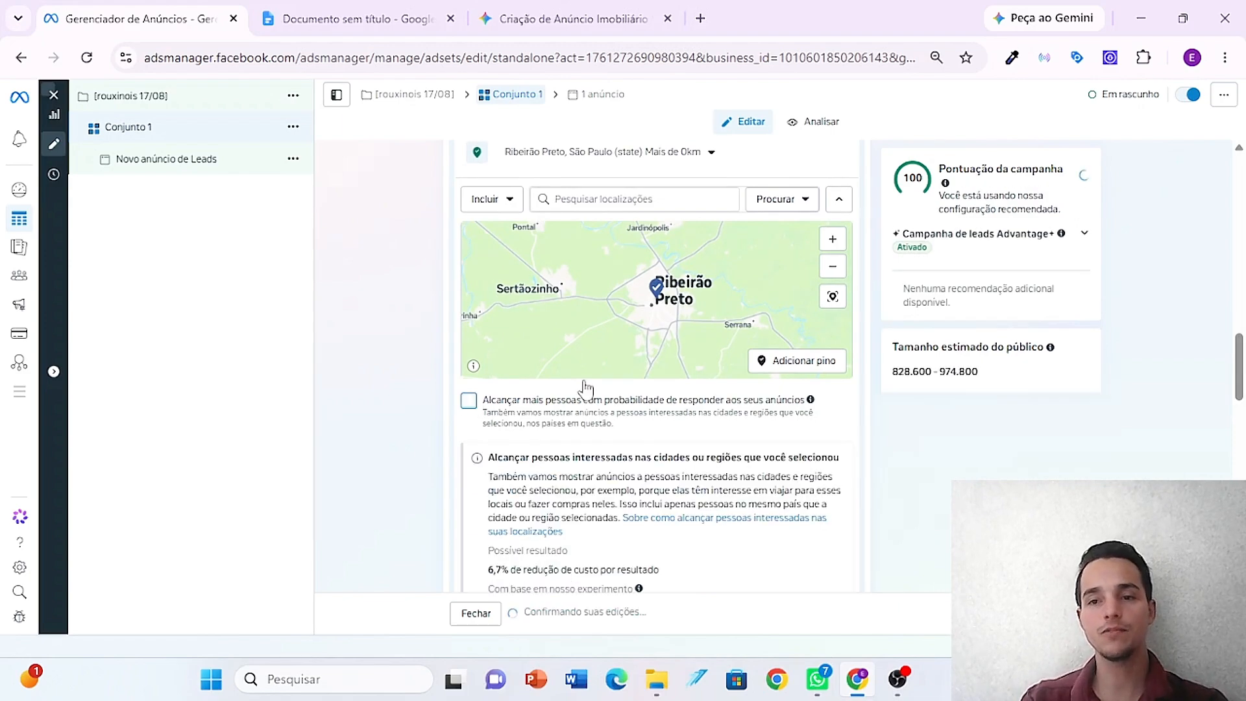
# - Limit the audience age range to 23–45 and turn off using it only as a suggestion ("Usar como sugestão")
pyautogui.scroll(-2, 1241, 368)
pyautogui.scroll(-4, 1241, 367)
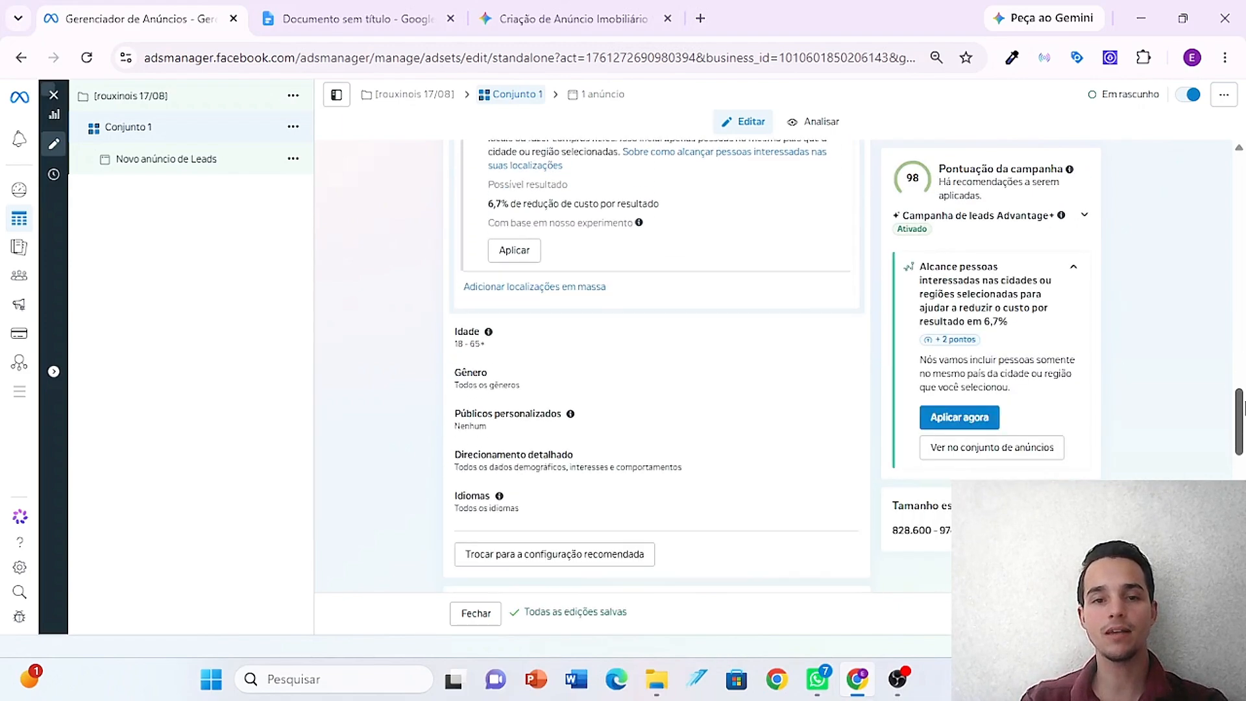
pyautogui.scroll(-10, 620, 354)
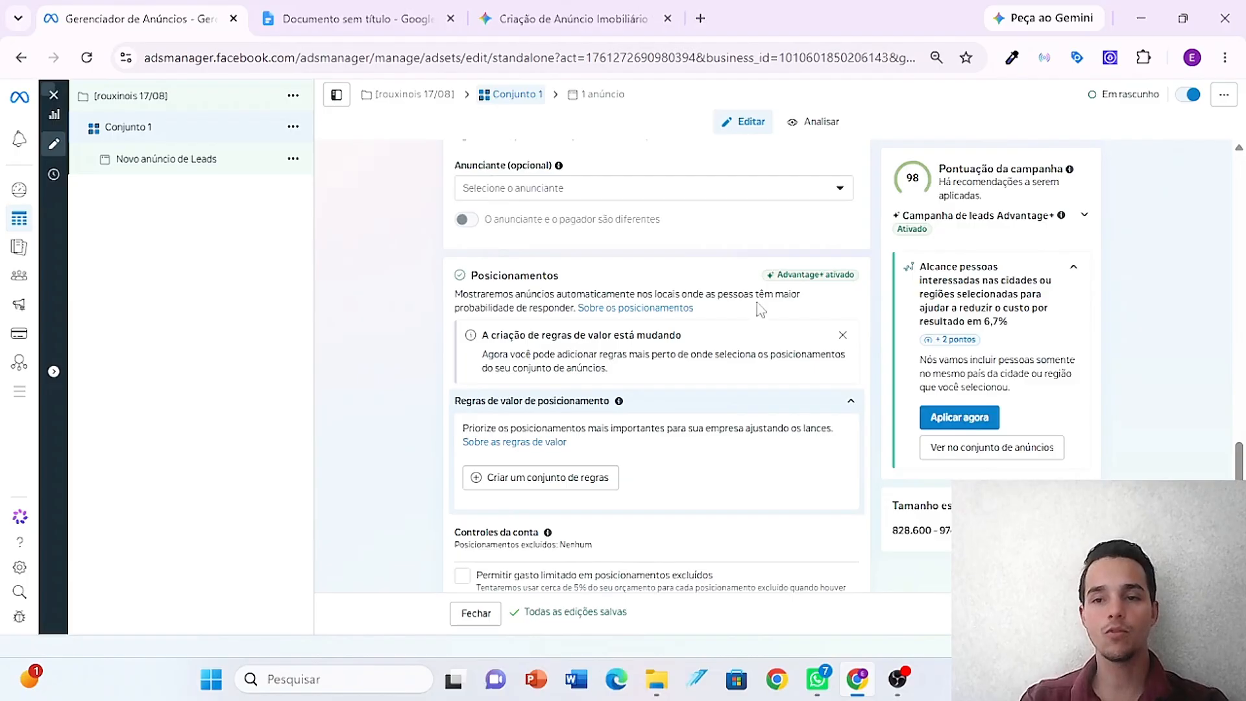
pyautogui.scroll(10, 502, 436)
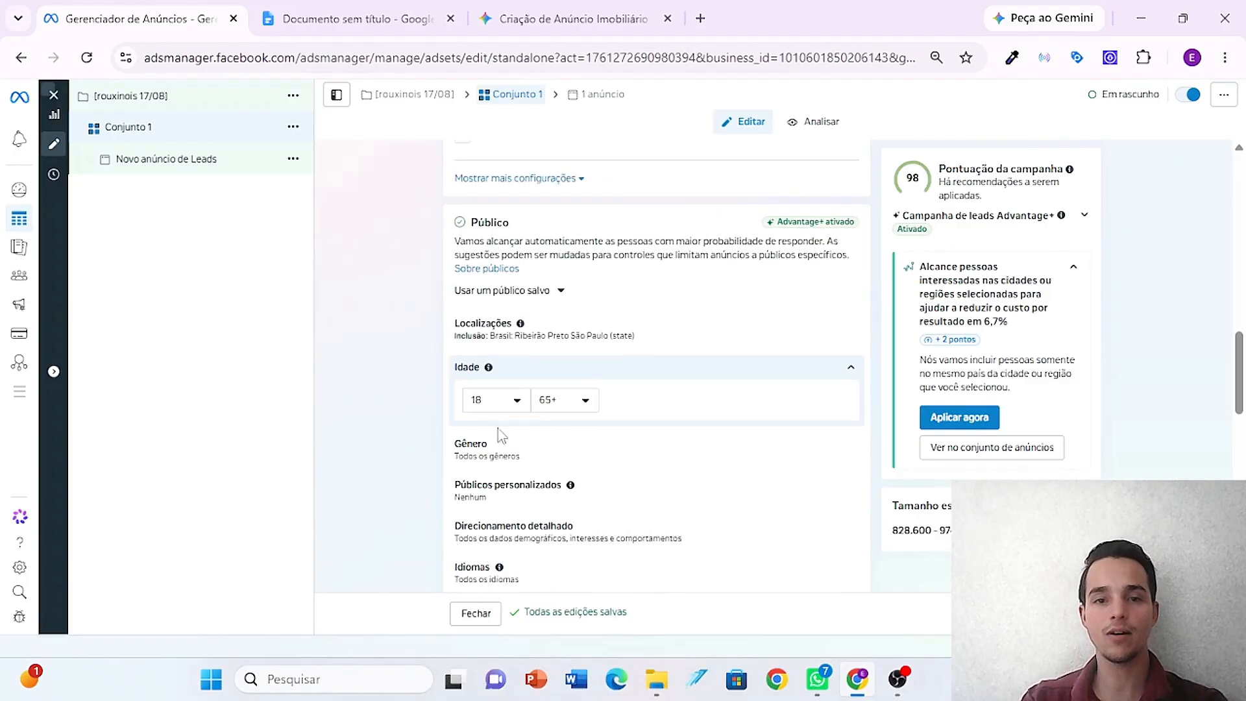
pyautogui.click(493, 406)
pyautogui.click(501, 546)
pyautogui.click(588, 400)
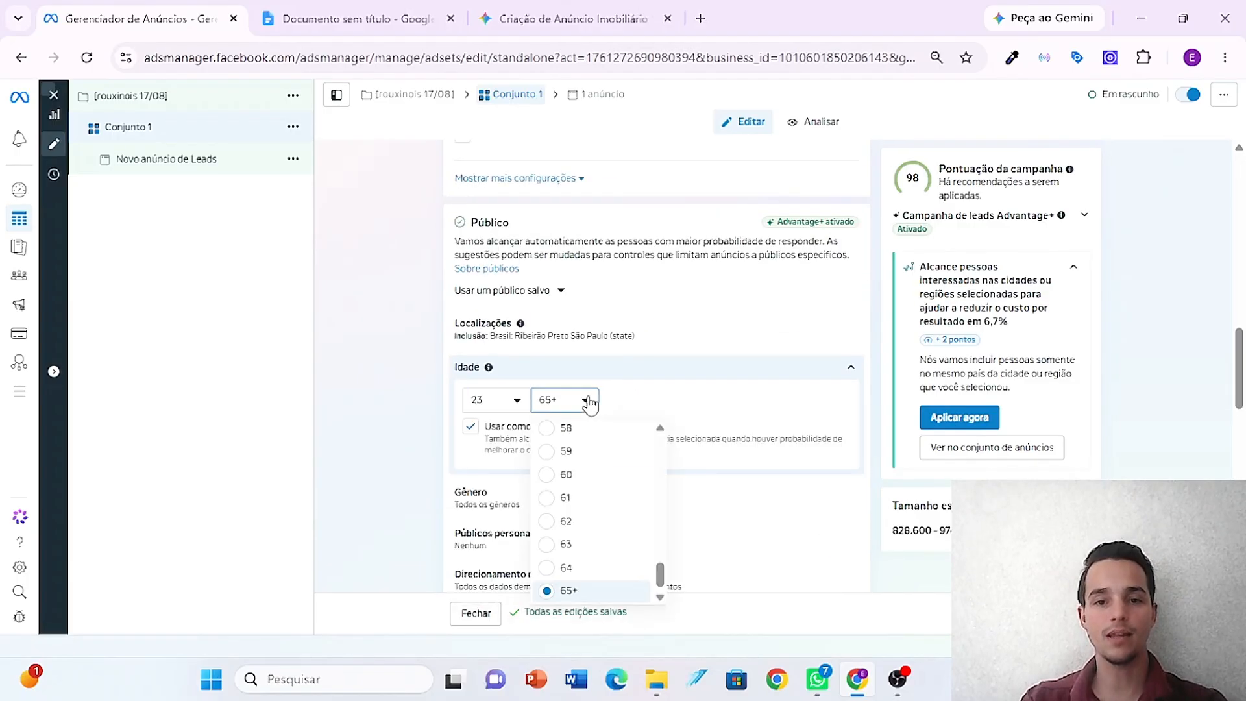
pyautogui.scroll(5, 610, 538)
pyautogui.click(636, 507)
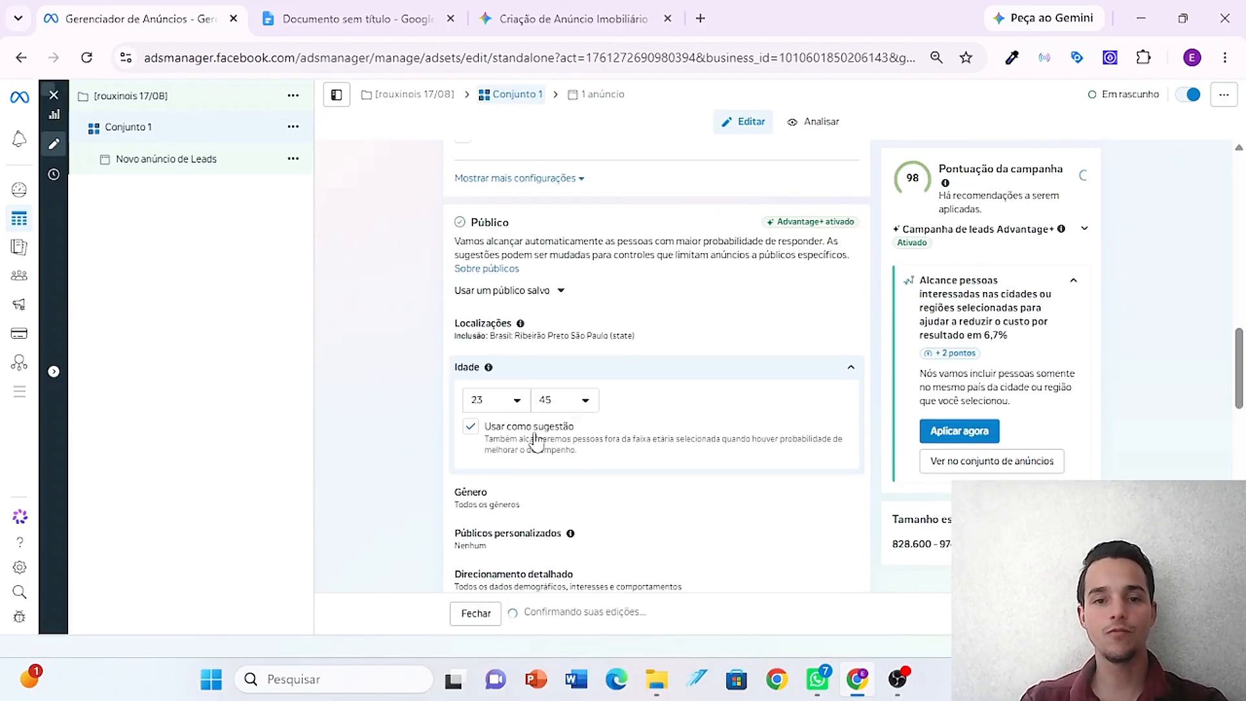
pyautogui.click(472, 429)
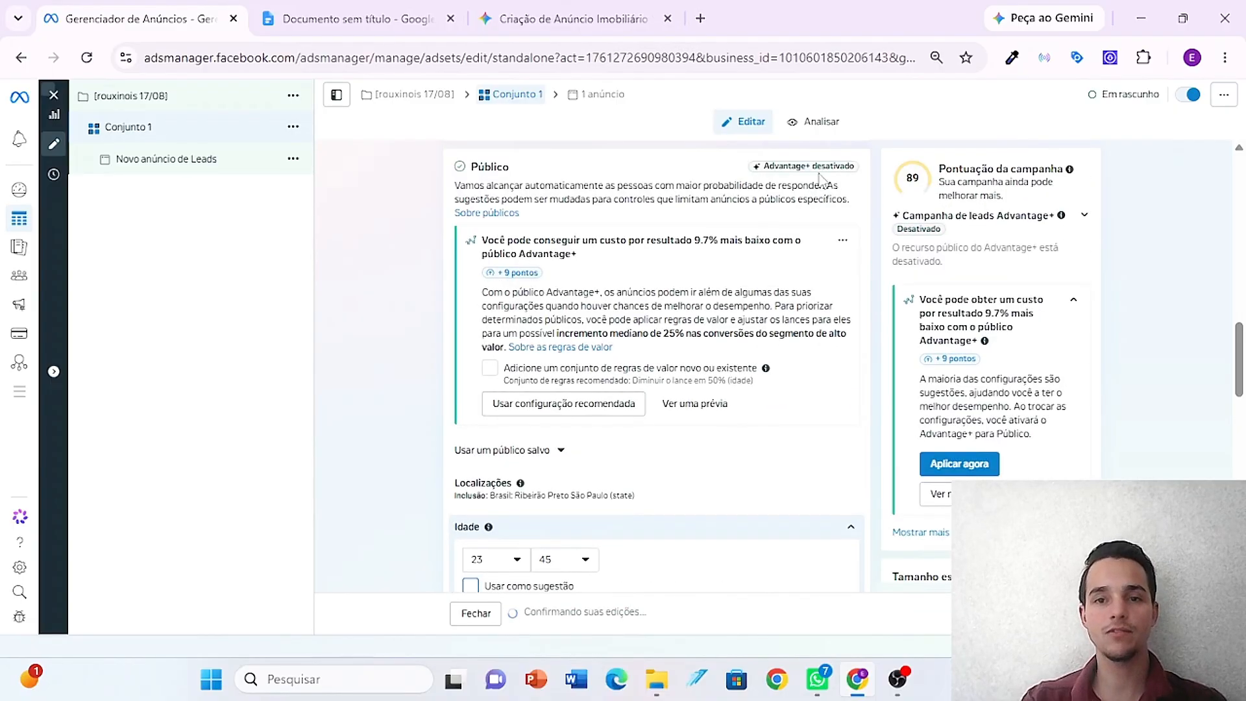
# - Add the interests "Apartamento (imóveis)" and "Investimento imobiliário (investimento)" to the ad set's detailed targeting
pyautogui.scroll(-5, 689, 446)
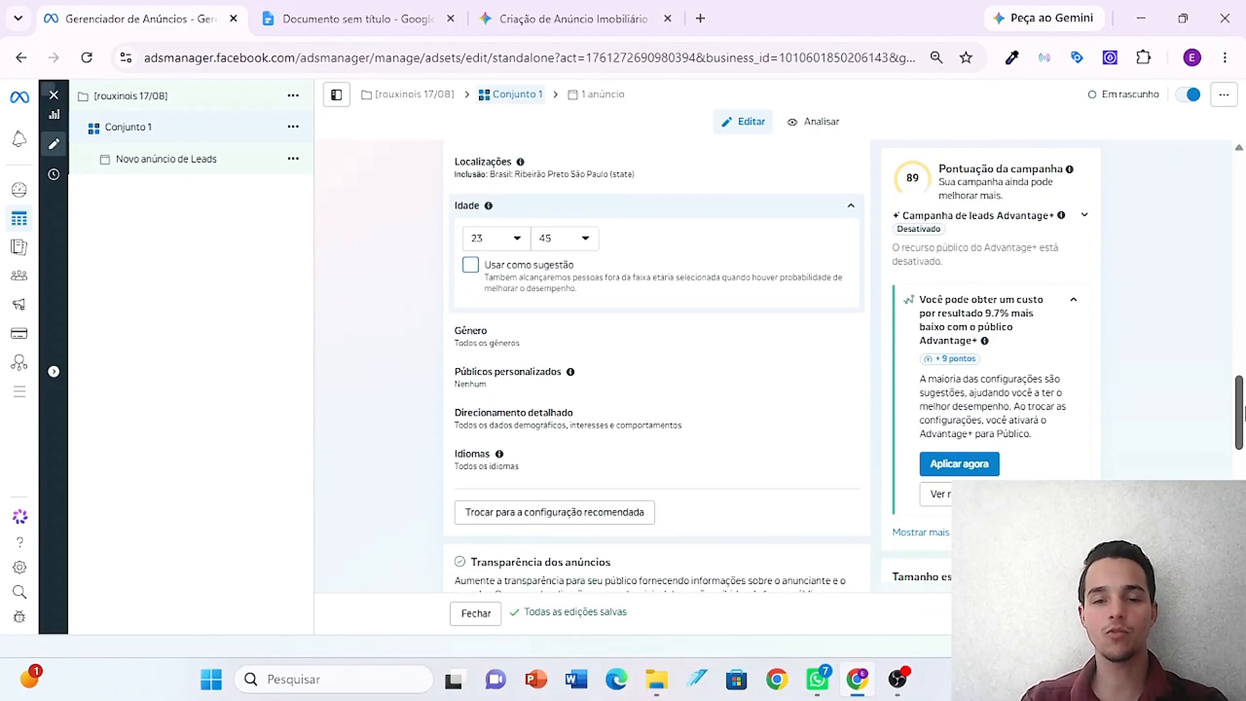
pyautogui.click(670, 433)
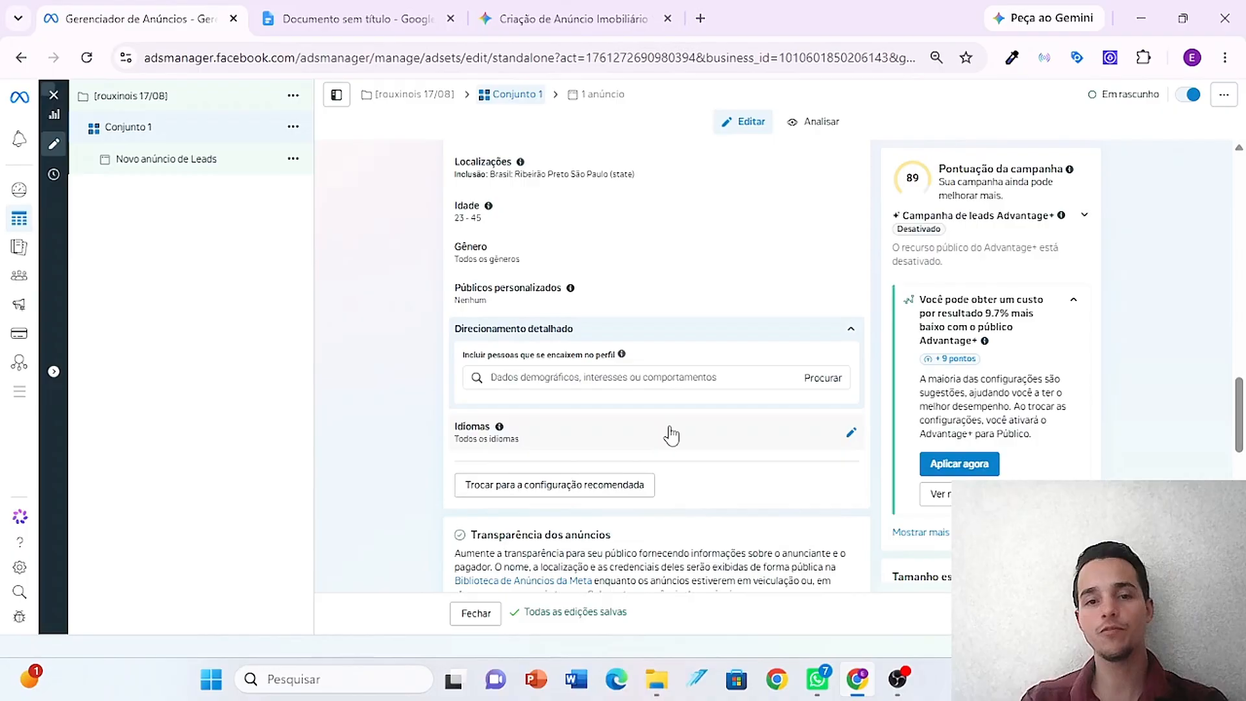
pyautogui.click(639, 381)
pyautogui.write('apartamento')
pyautogui.click(571, 433)
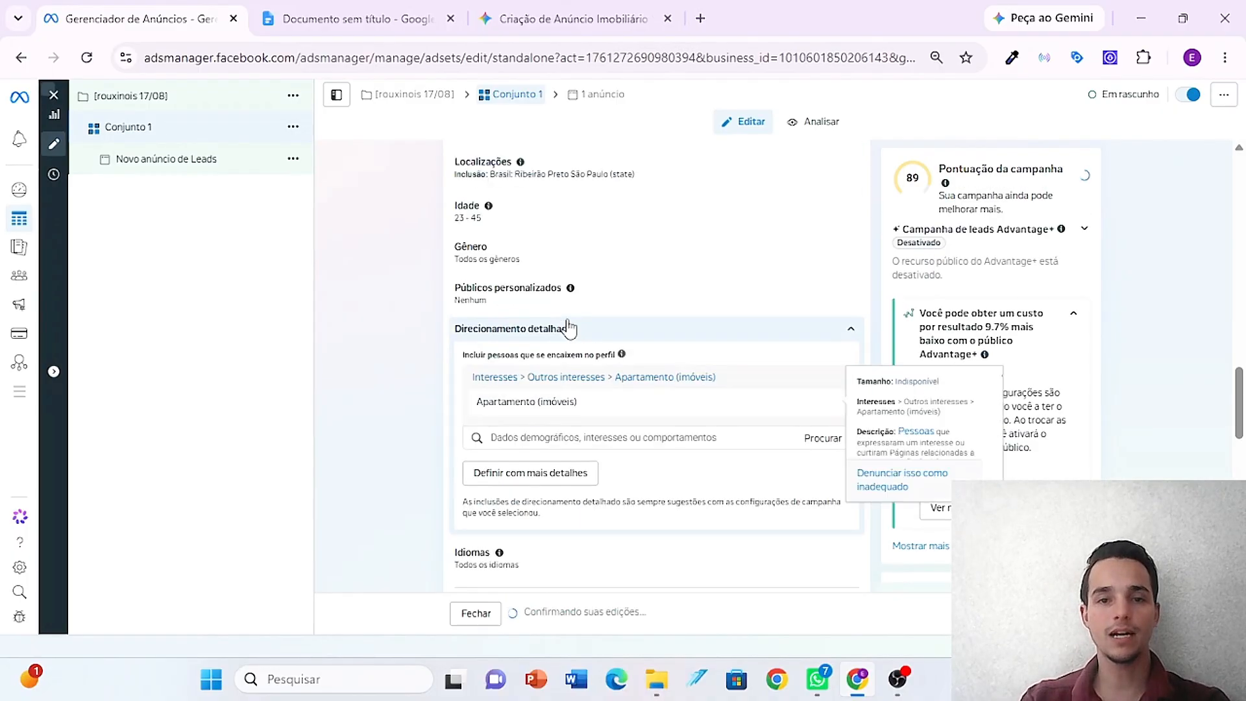
pyautogui.click(571, 473)
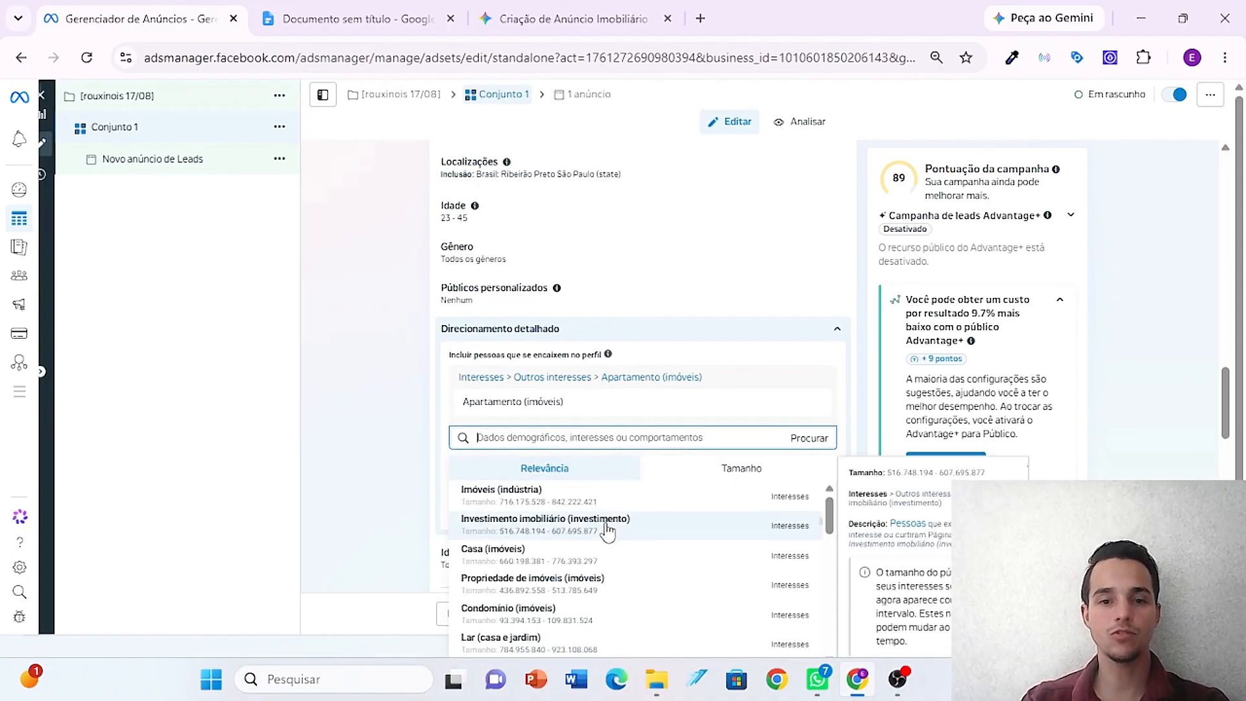
pyautogui.click(607, 527)
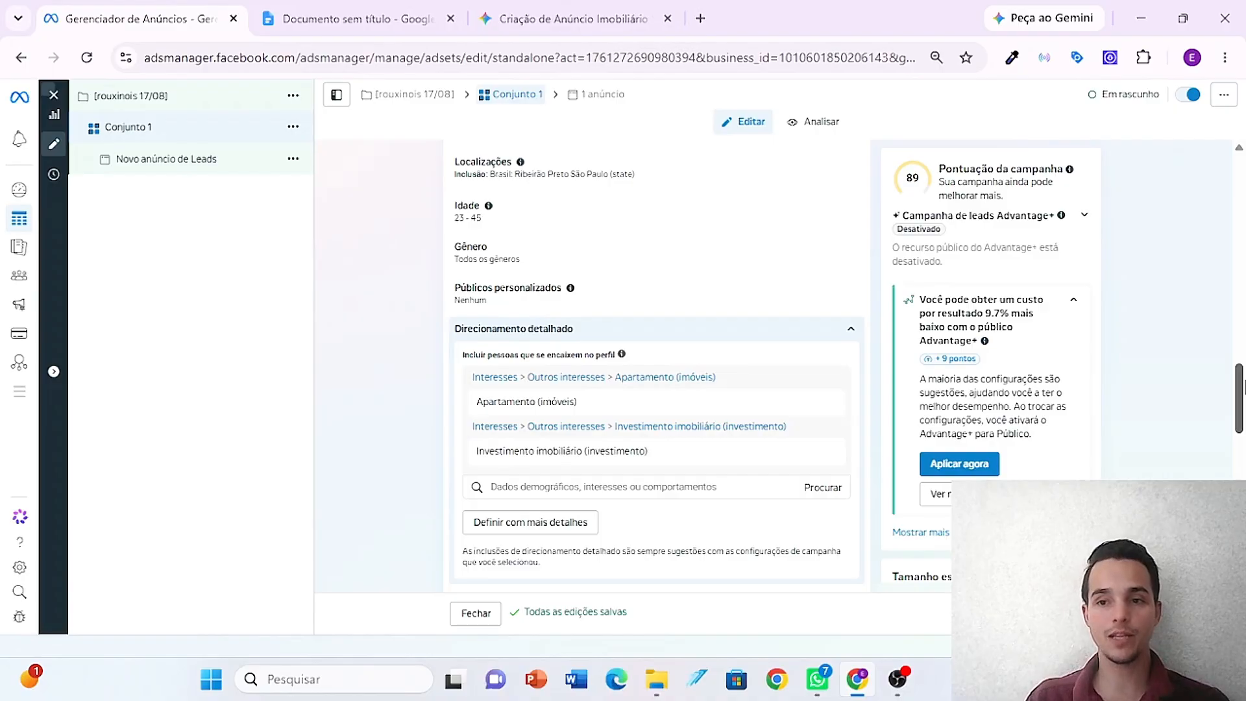
# - Open the ad "Novo anúncio de Leads" under Conjunto 1 and rename it AD01
pyautogui.scroll(-1, 1242, 386)
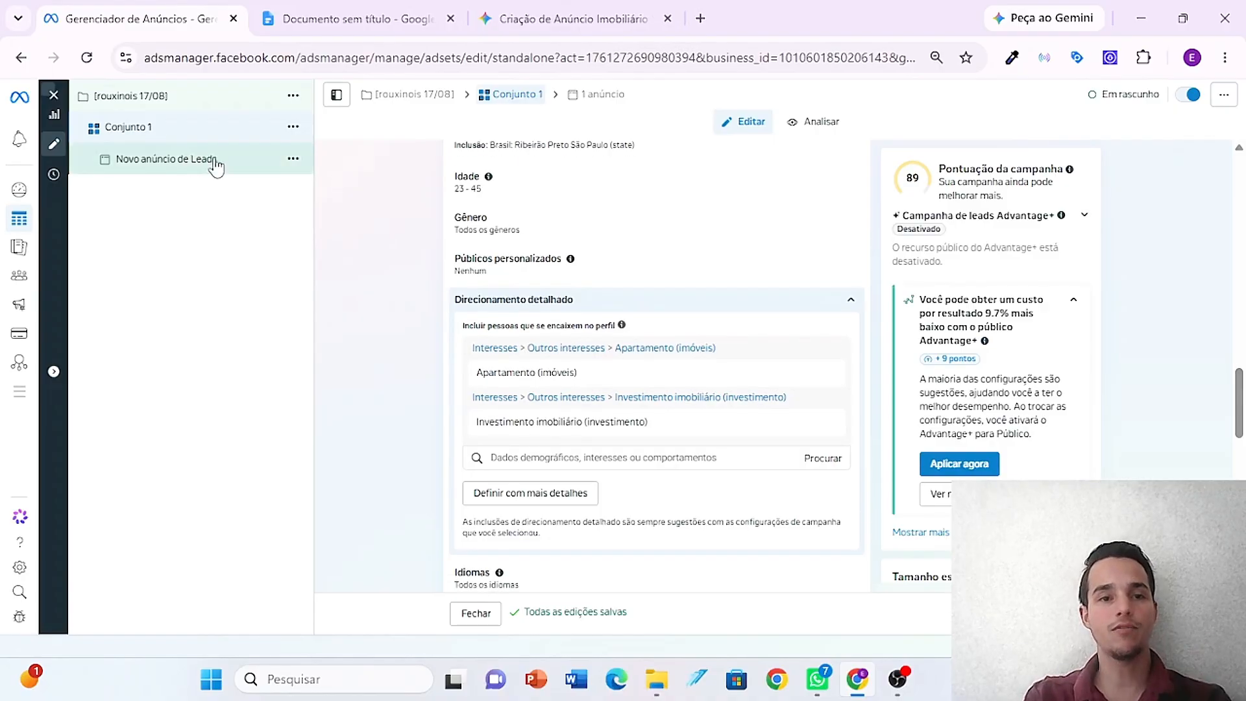
pyautogui.click(171, 166)
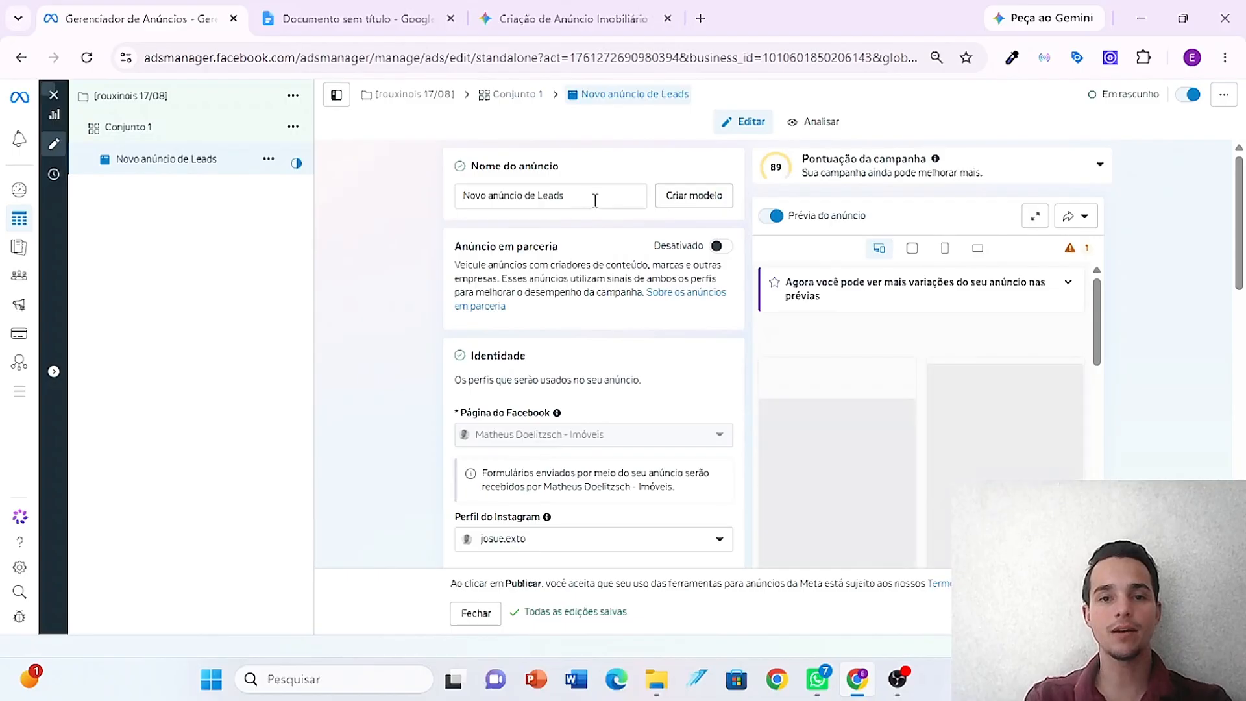
pyautogui.tripleClick(595, 201)
pyautogui.write('ad01')
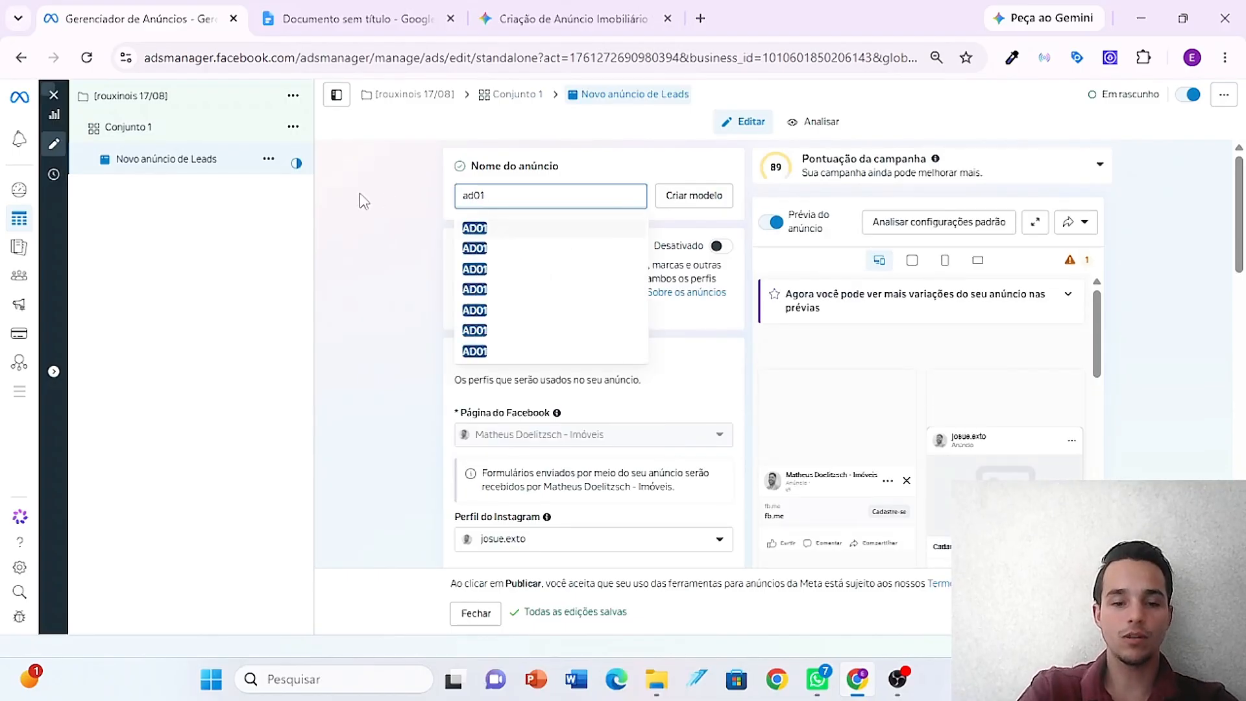
pyautogui.press('BackSpace')
pyautogui.press('BackSpace')
pyautogui.press('BackSpace')
pyautogui.press('BackSpace')
pyautogui.write('AD01')
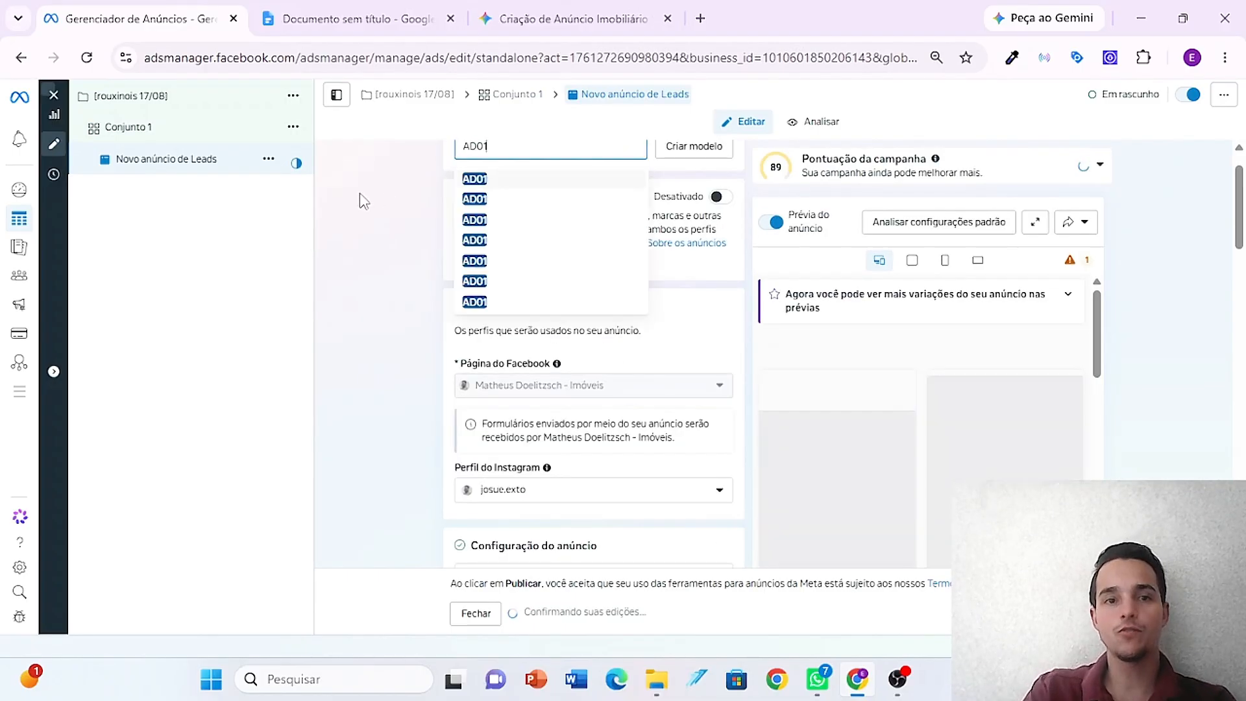
pyautogui.click(350, 204)
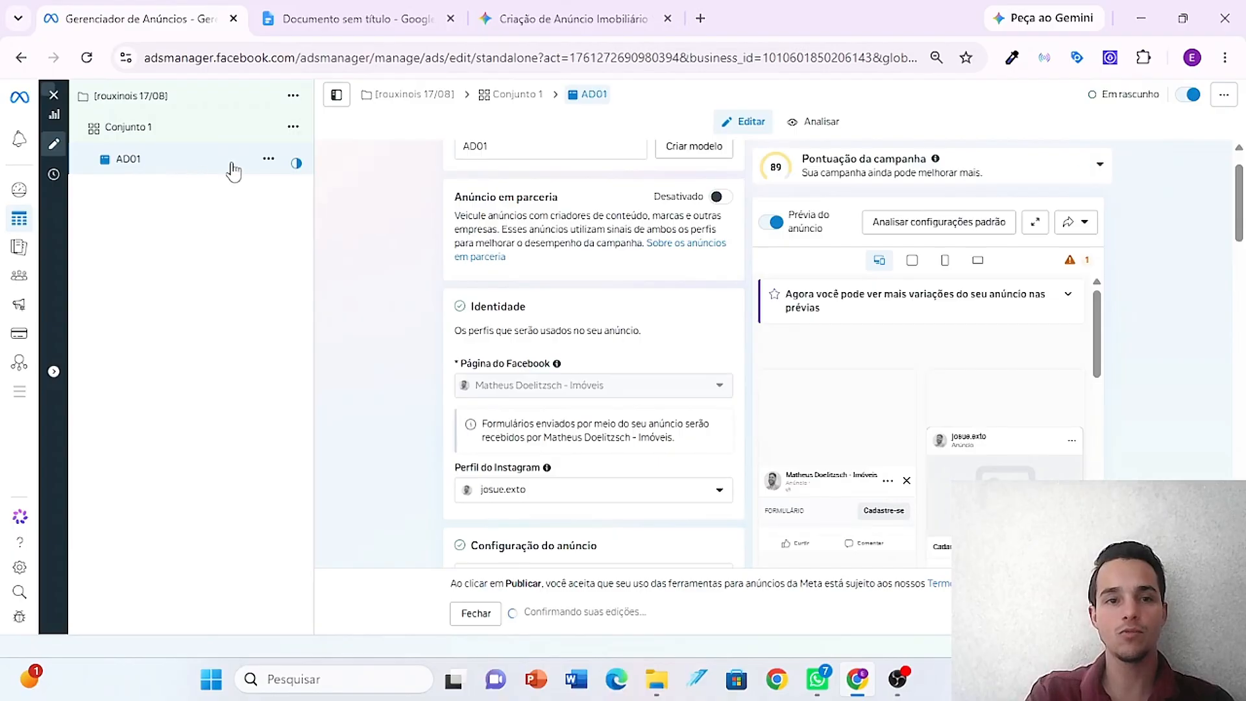
pyautogui.click(268, 159)
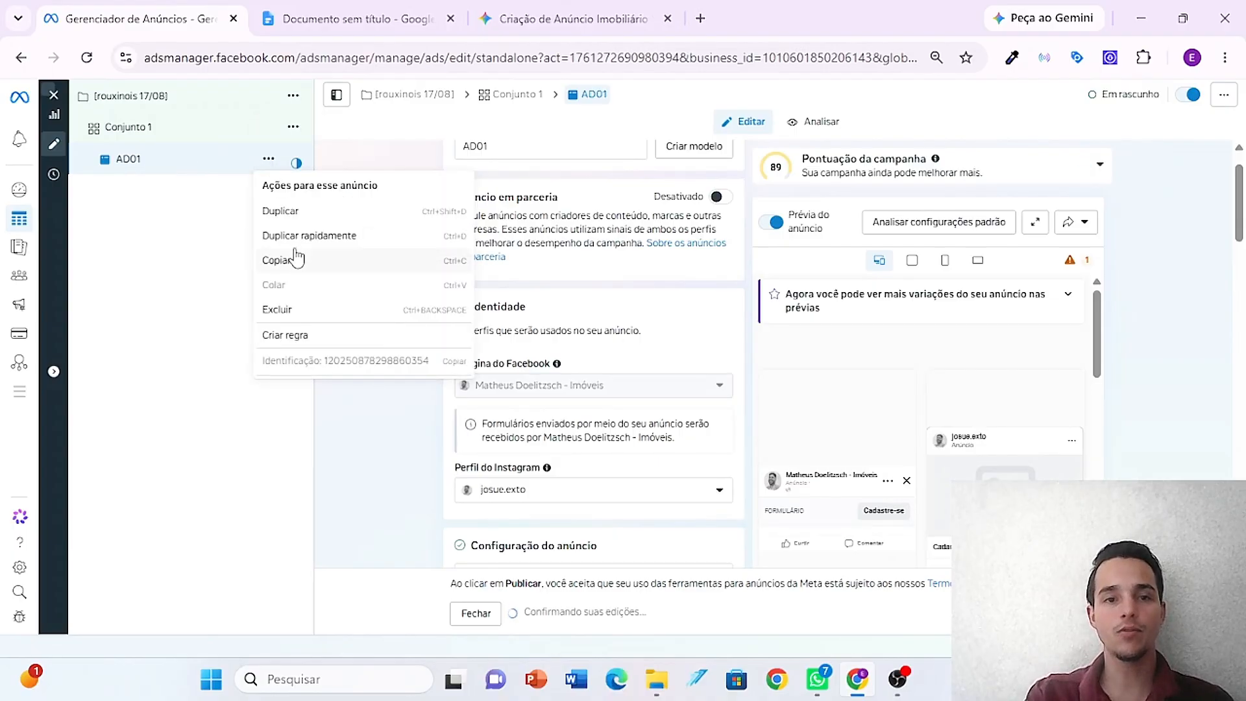
pyautogui.click(415, 482)
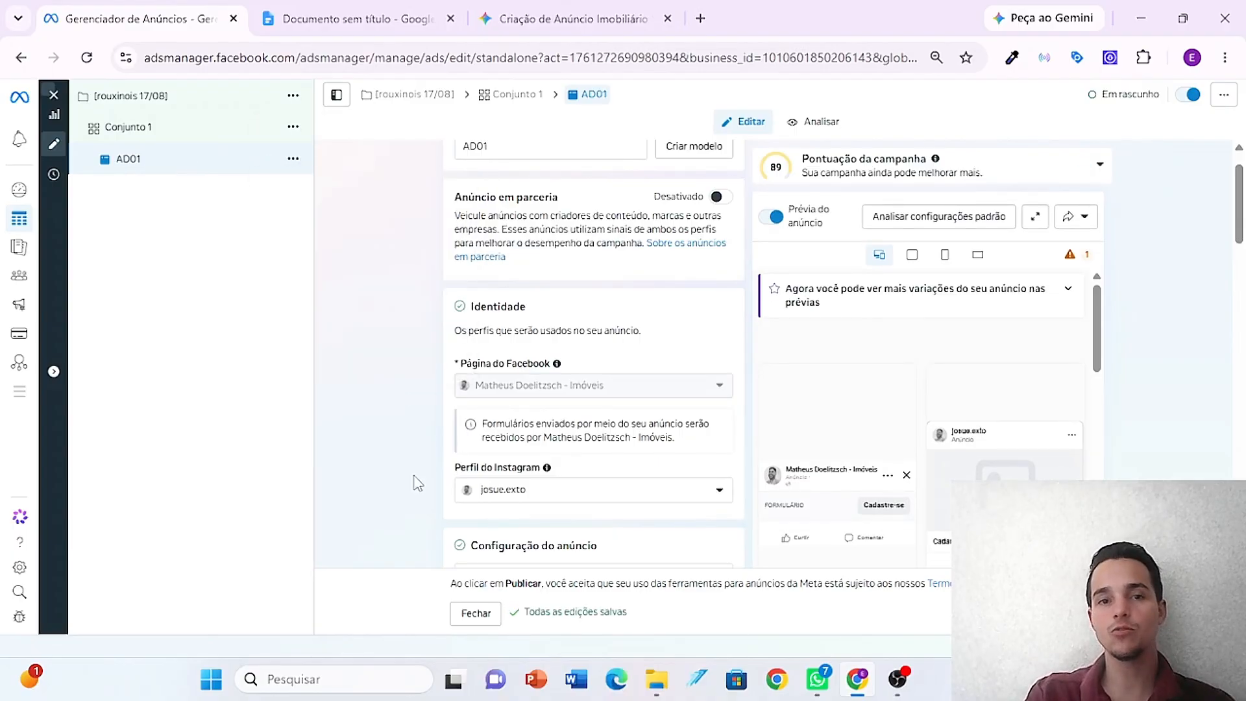
# - Keep "Criar anúncio" as the setup option for the ad AD01
pyautogui.moveTo(1241, 217); pyautogui.dragTo(1241, 287)
pyautogui.click(516, 276)
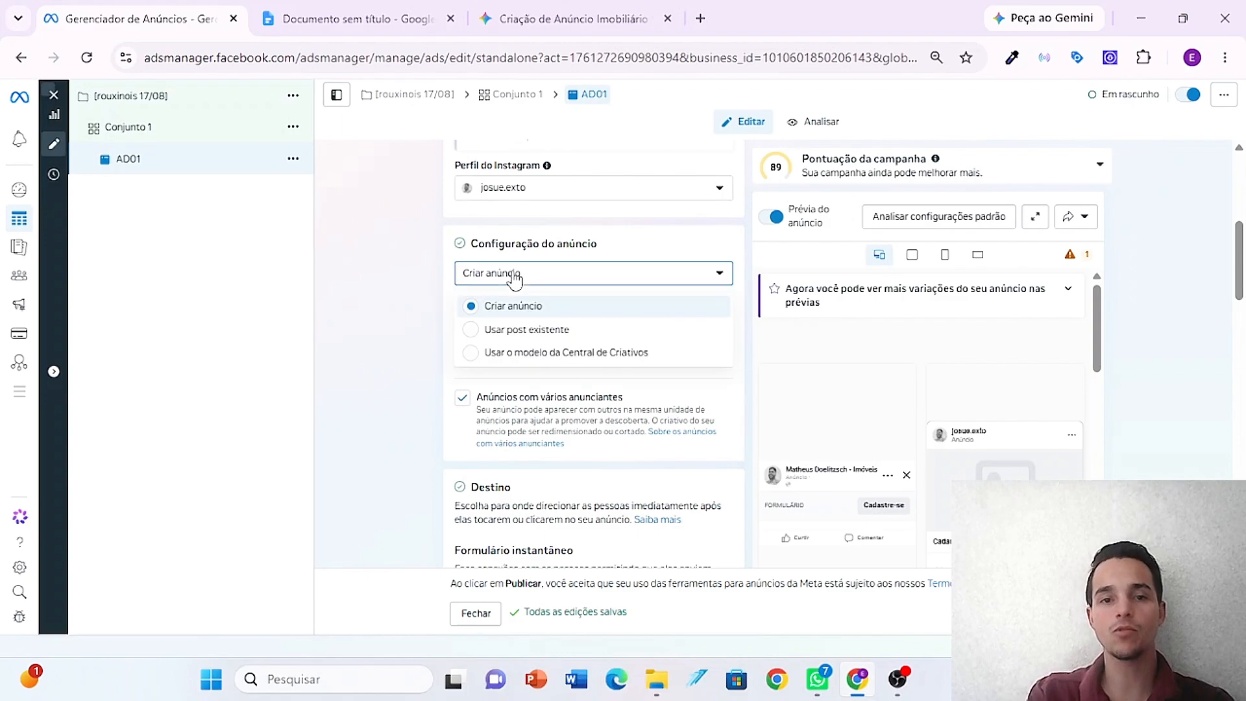
pyautogui.click(534, 304)
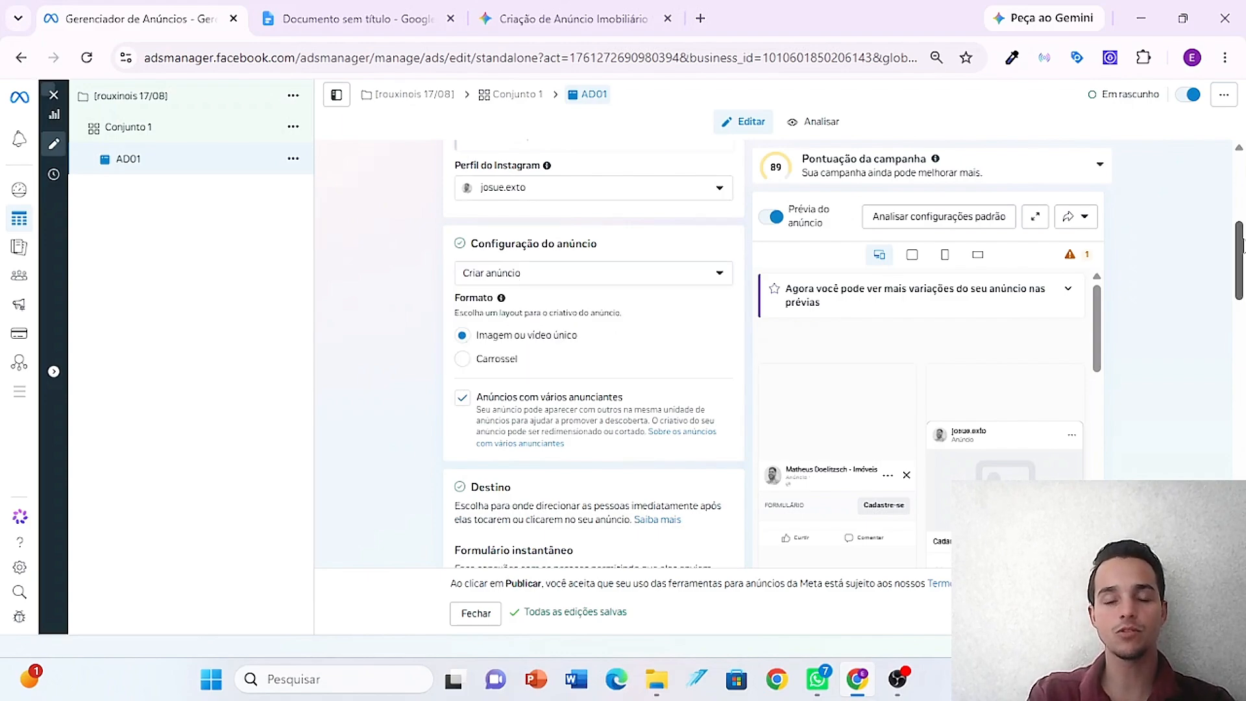
# - Set up an image creative for AD01 using the 1254 × 1254 Butantã apartment image from the account images
pyautogui.moveTo(1242, 244); pyautogui.dragTo(1241, 431)
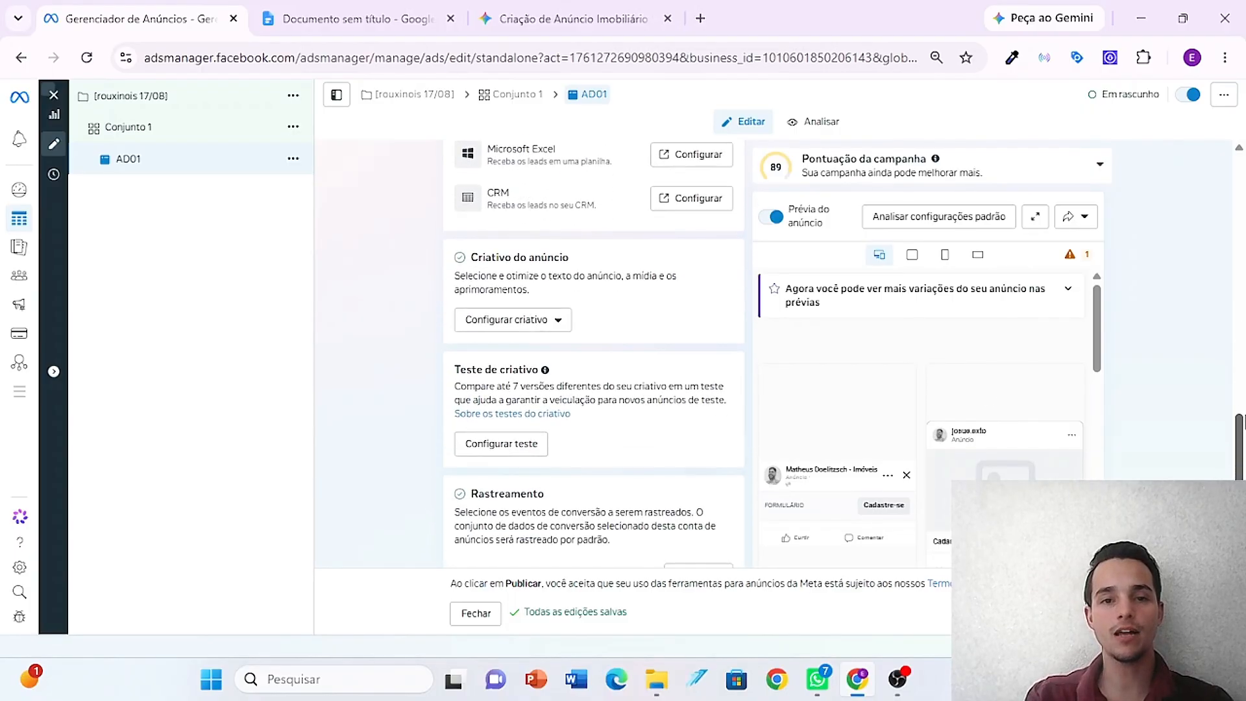
pyautogui.click(546, 321)
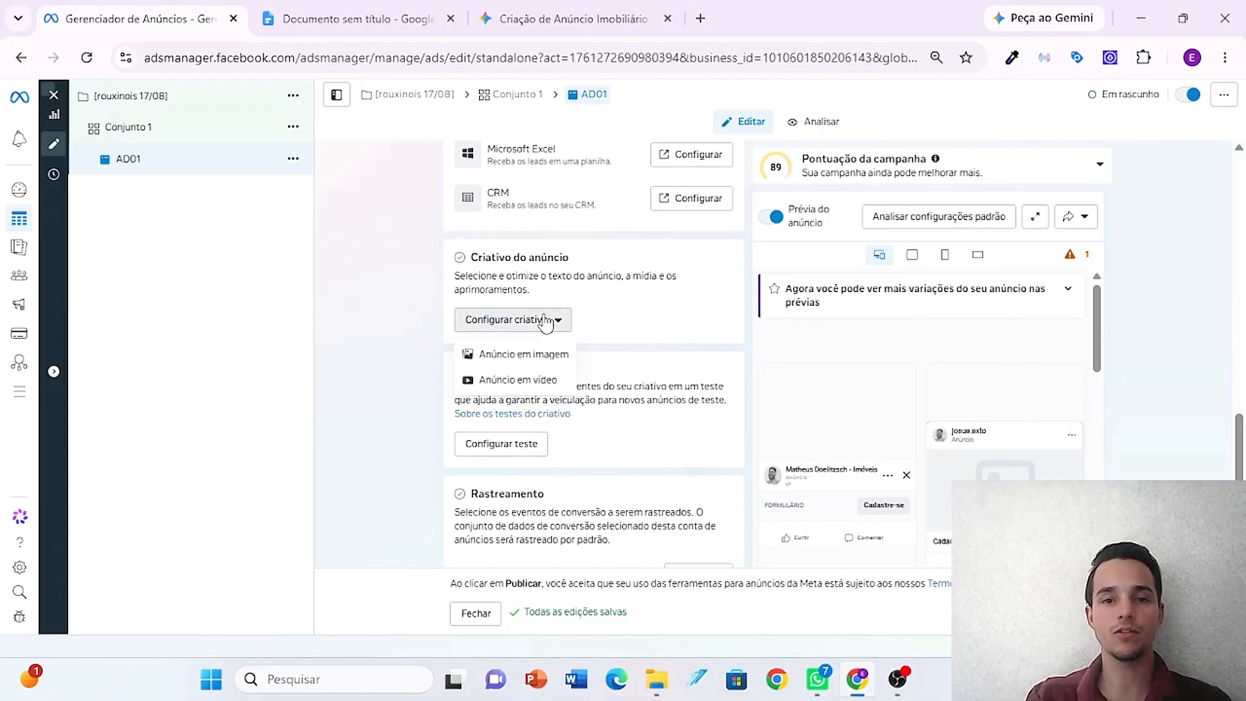
pyautogui.click(548, 361)
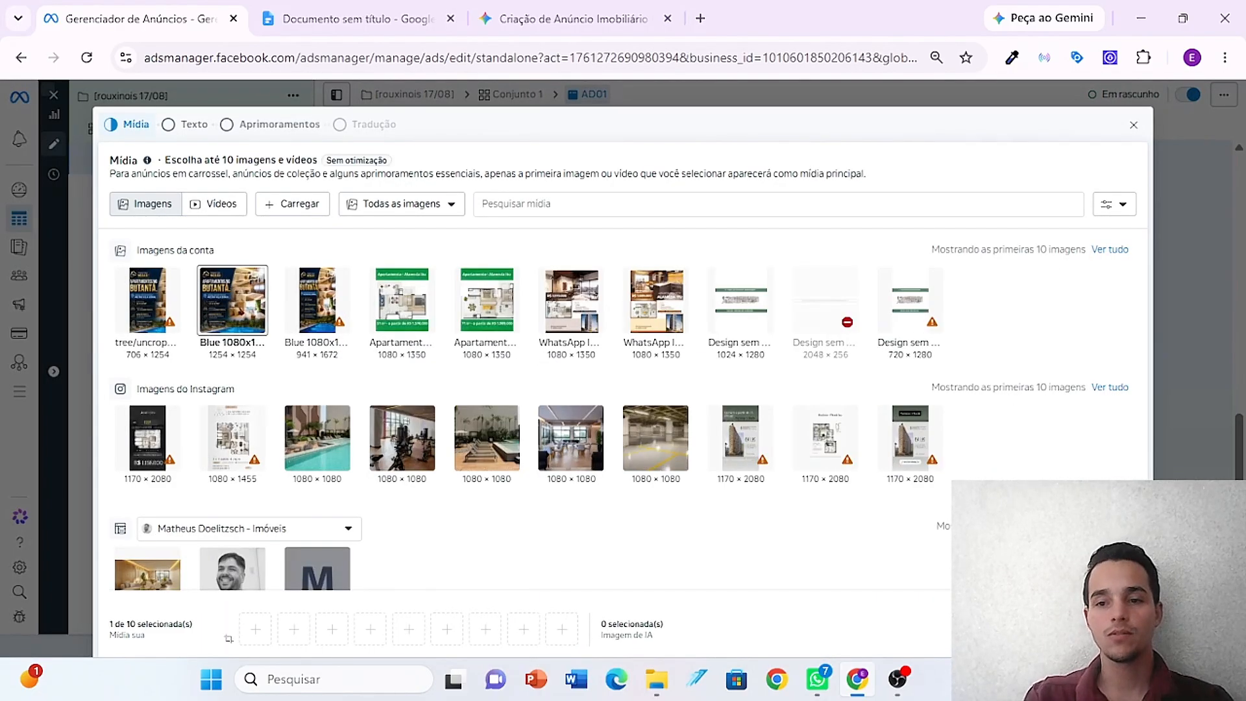
# - Enter the placeholder primary text "DJSADA\SHDDJDHGAJD" and complete the creative setup with the default Advantage+ enhancements
pyautogui.click(420, 238)
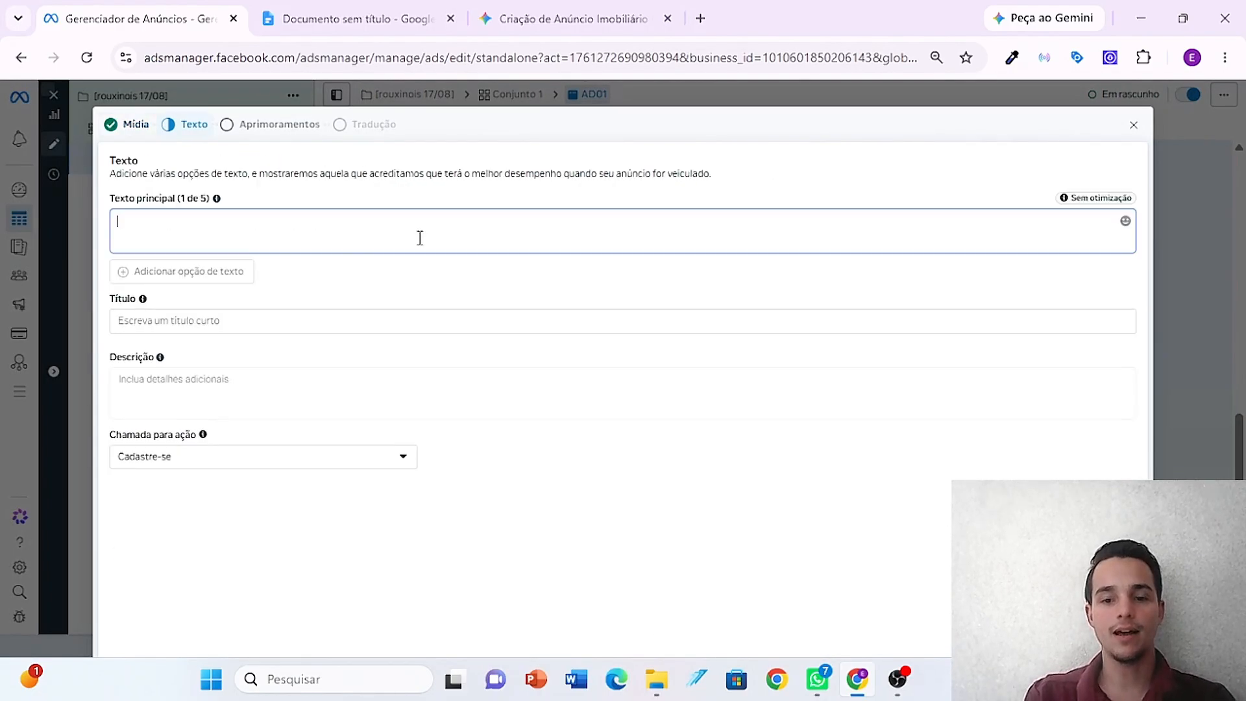
pyautogui.write('DJSADA\\SHDDJDHGAJD')
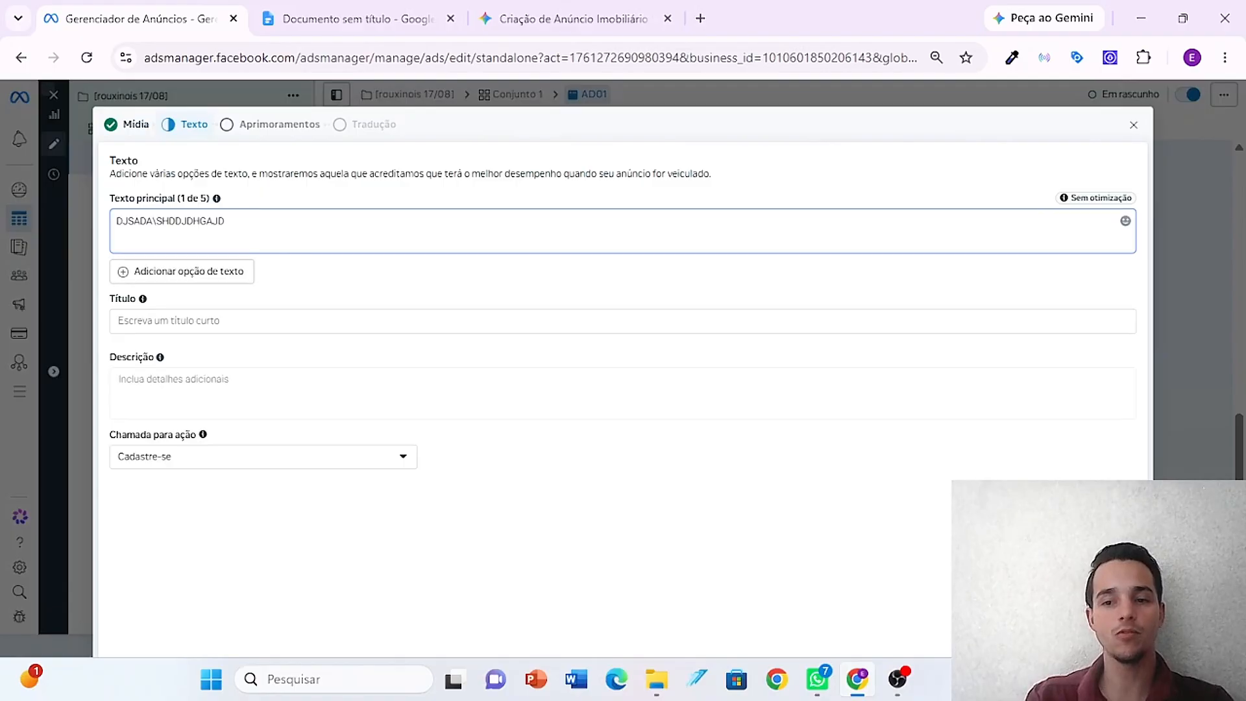
pyautogui.click(1113, 620)
pyautogui.rightClick(1113, 620)
pyautogui.click(1114, 620)
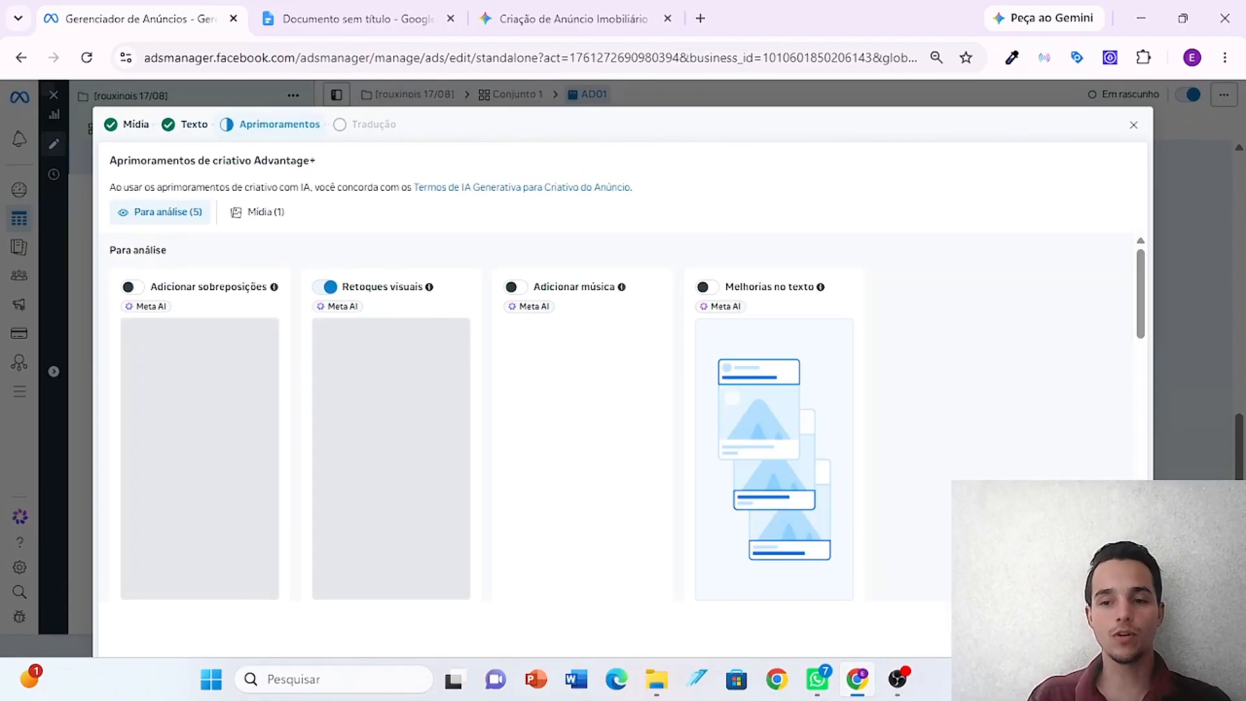
pyautogui.click(1113, 620)
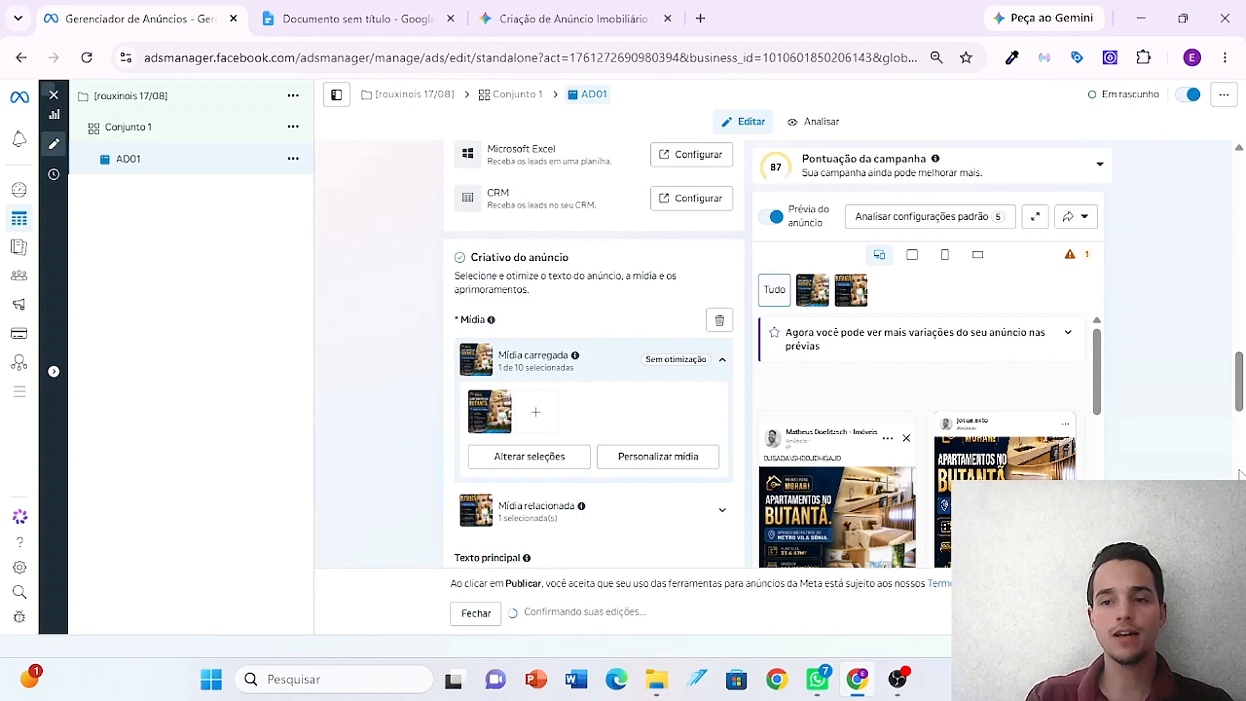
# - Start a new instant form for the ad with the "Criar um formulário" option
pyautogui.moveTo(1240, 390); pyautogui.dragTo(1240, 292)
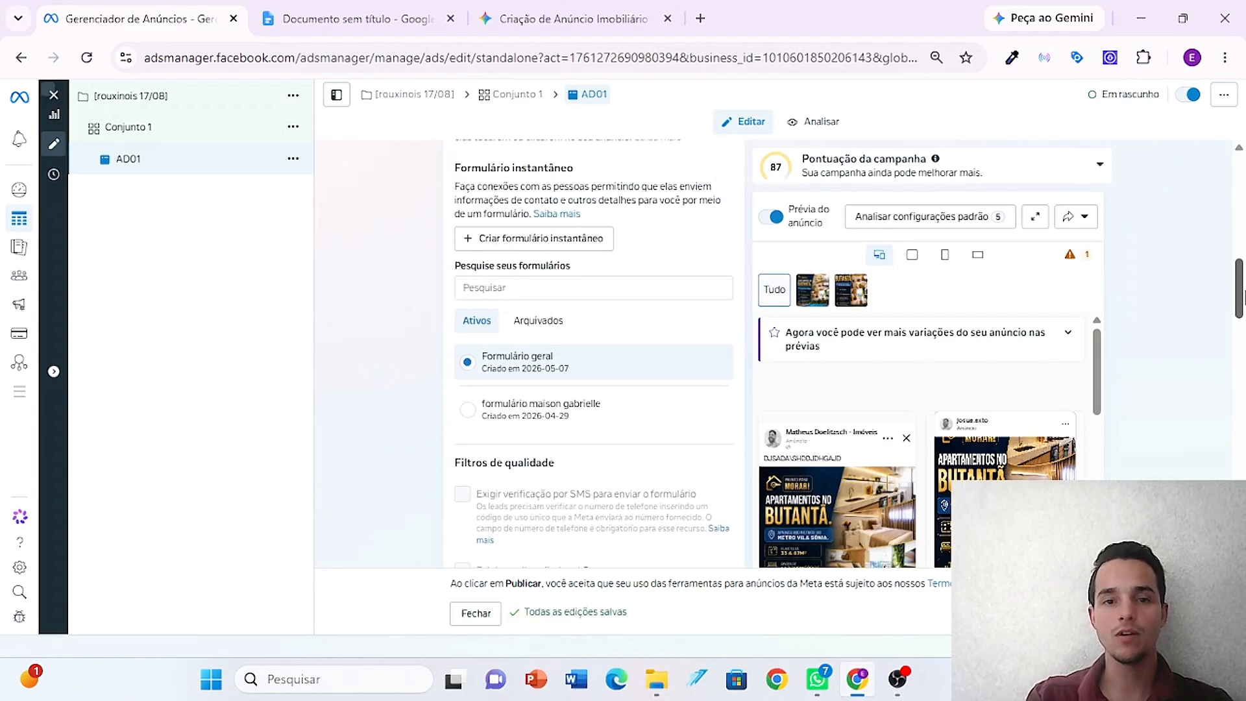
pyautogui.click(553, 239)
pyautogui.click(581, 382)
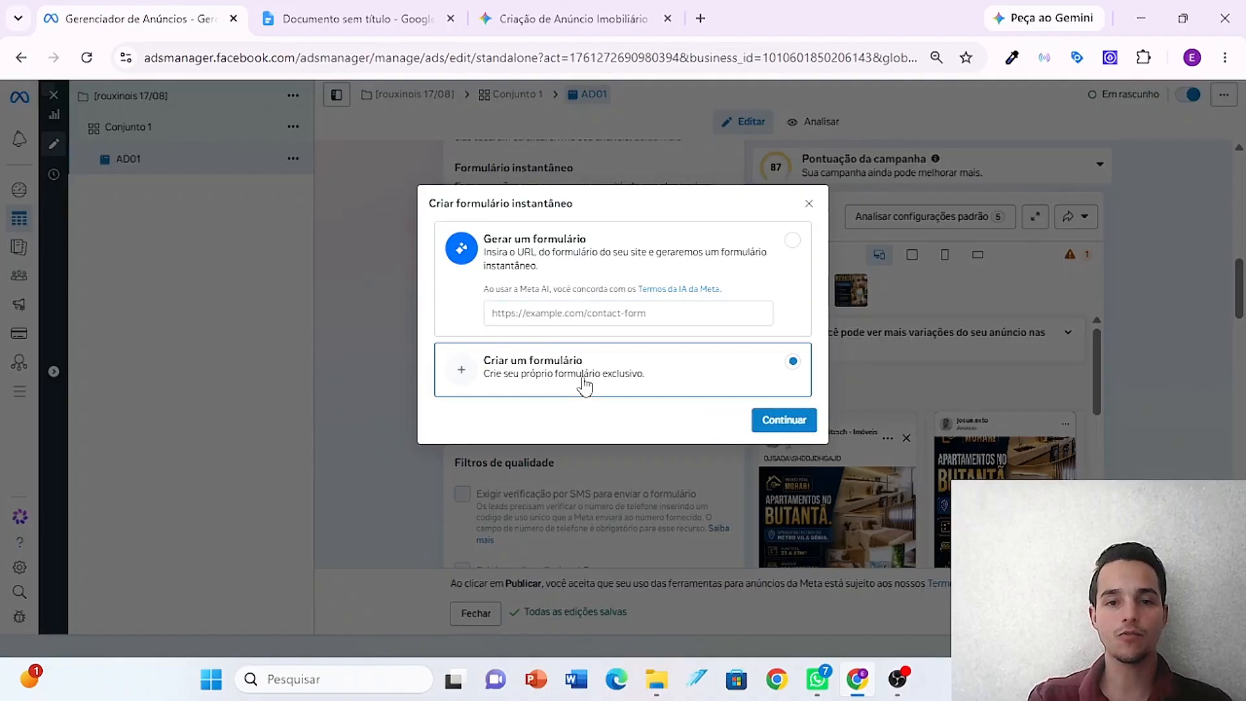
pyautogui.click(789, 419)
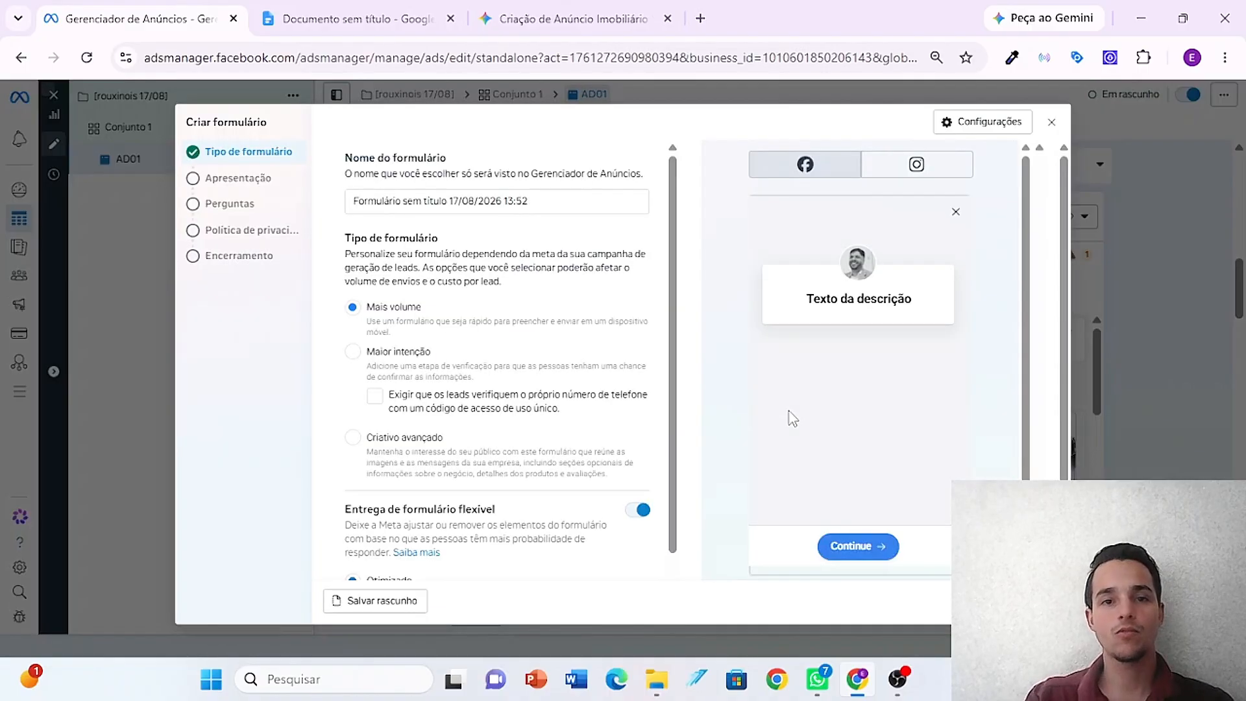
# - Name the new instant form "Rouxinois 17/08"
pyautogui.tripleClick(551, 201)
pyautogui.write('R')
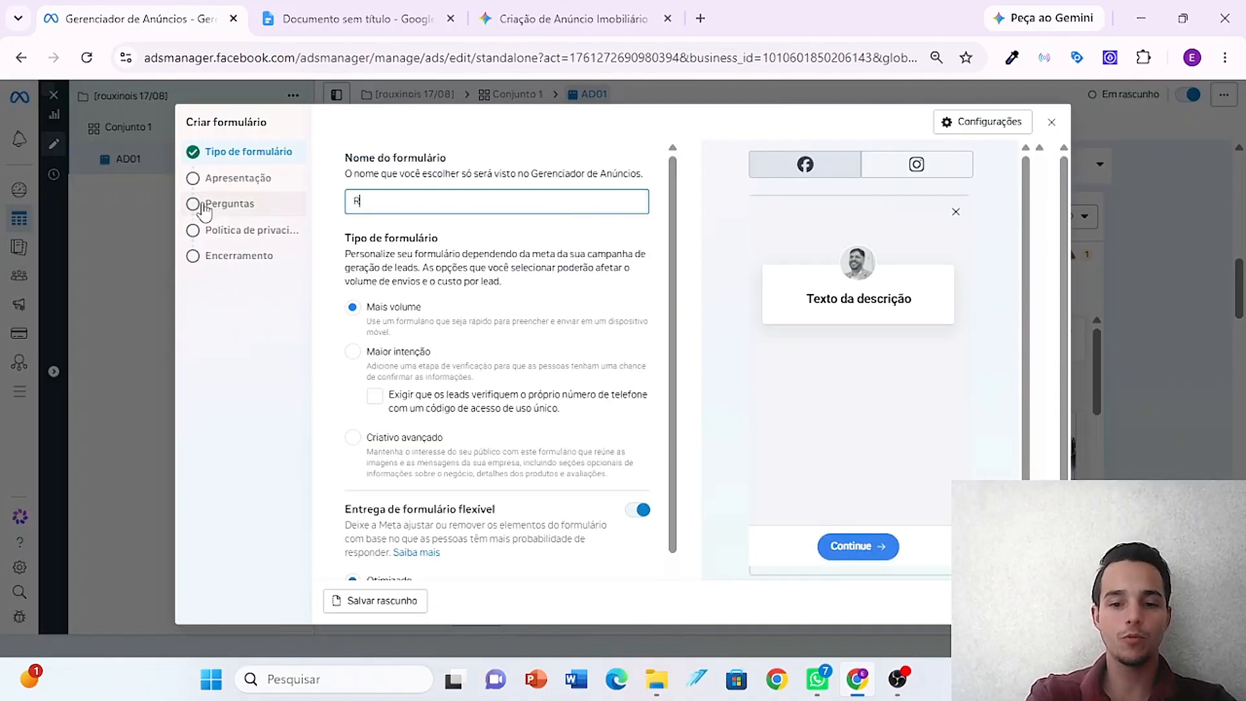
pyautogui.write('ouxinois 17')
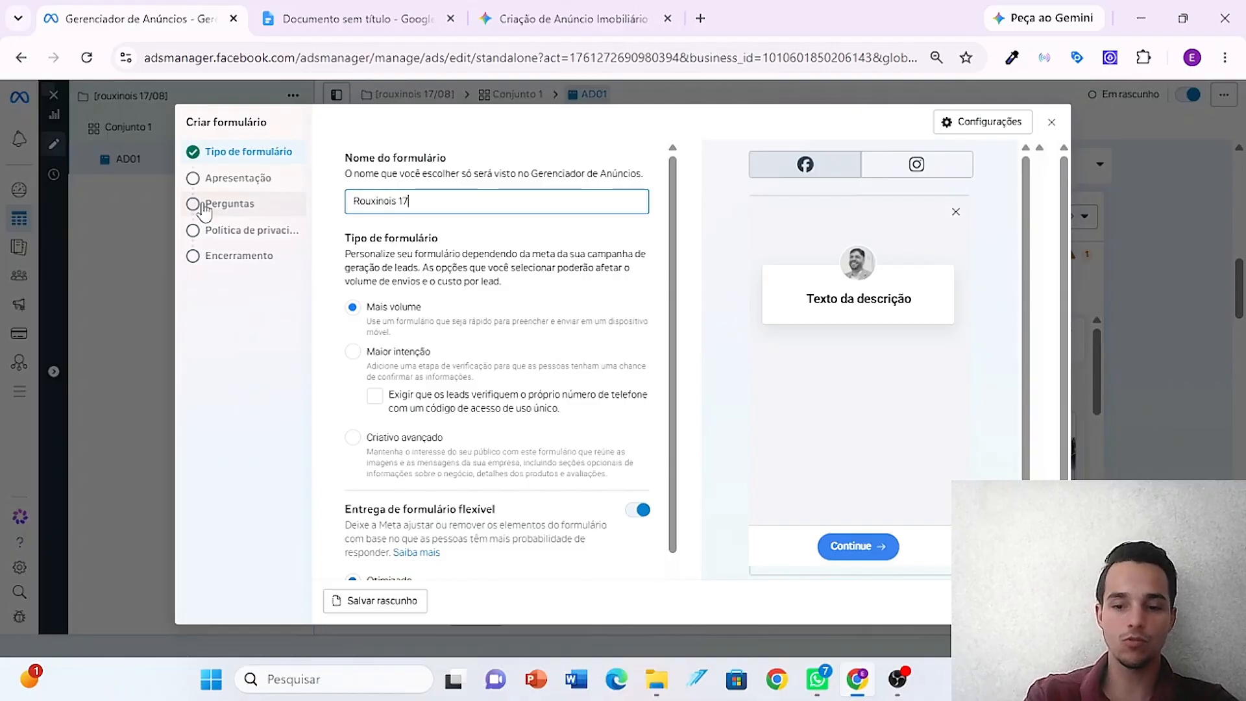
pyautogui.write('/08')
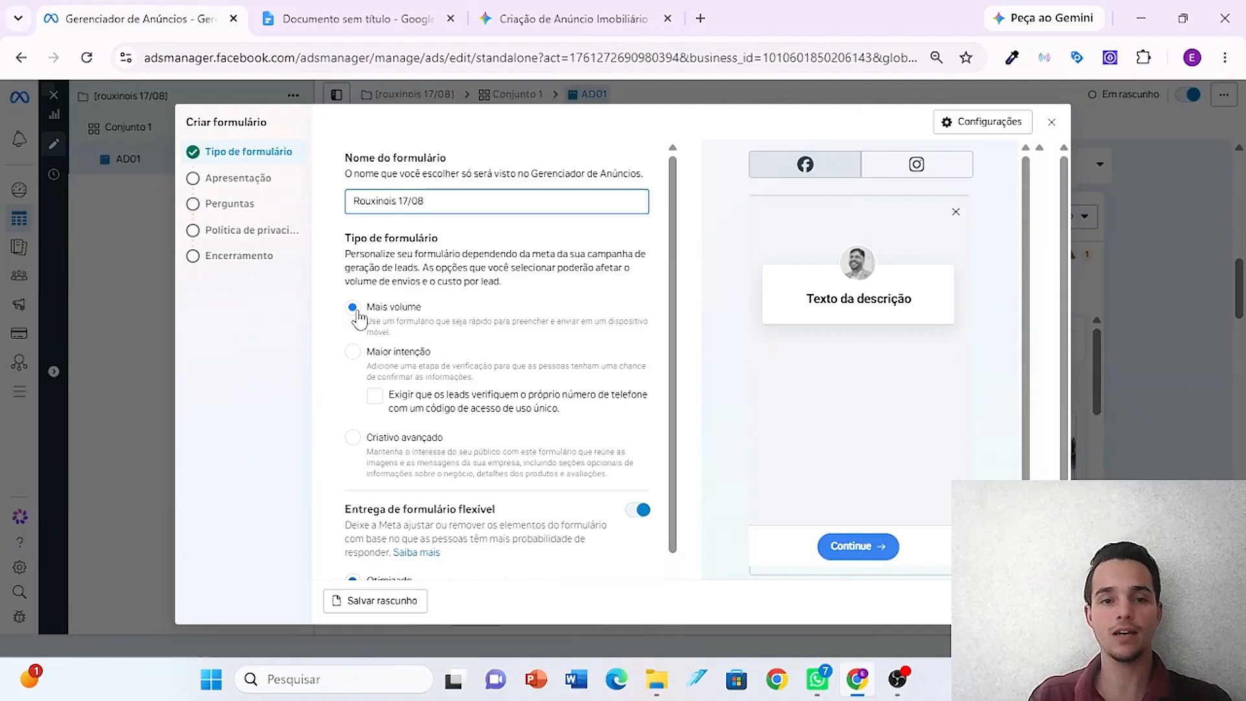
# - Fill in the form's greeting with the title "Obrigado pelo Interesse" and the paragraph description "Responda o questionario a seguir"
pyautogui.click(255, 181)
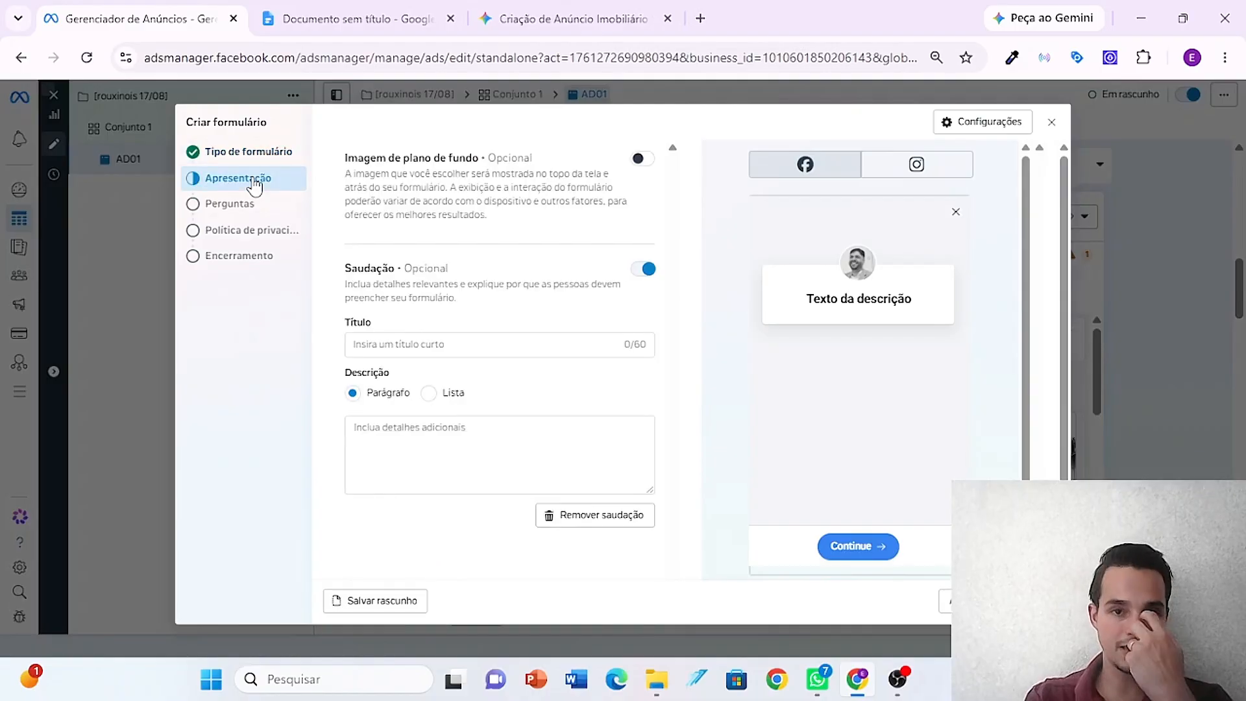
pyautogui.click(412, 340)
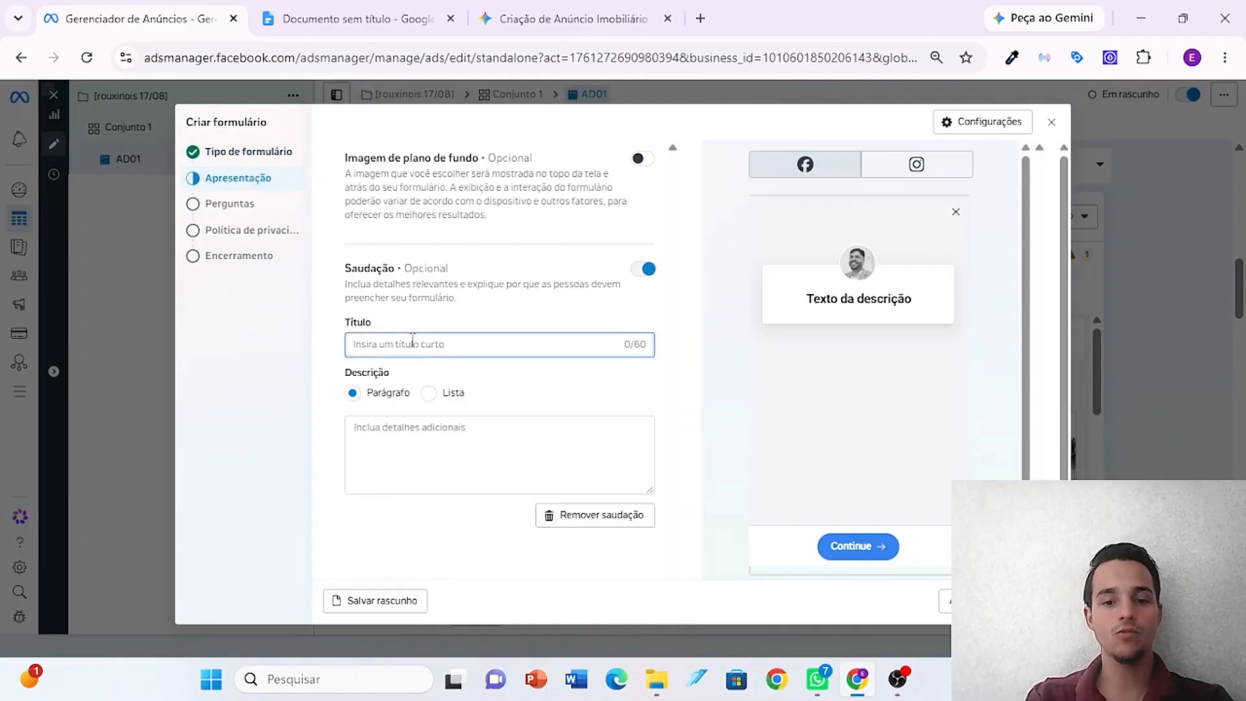
pyautogui.write('Obrigado pelo')
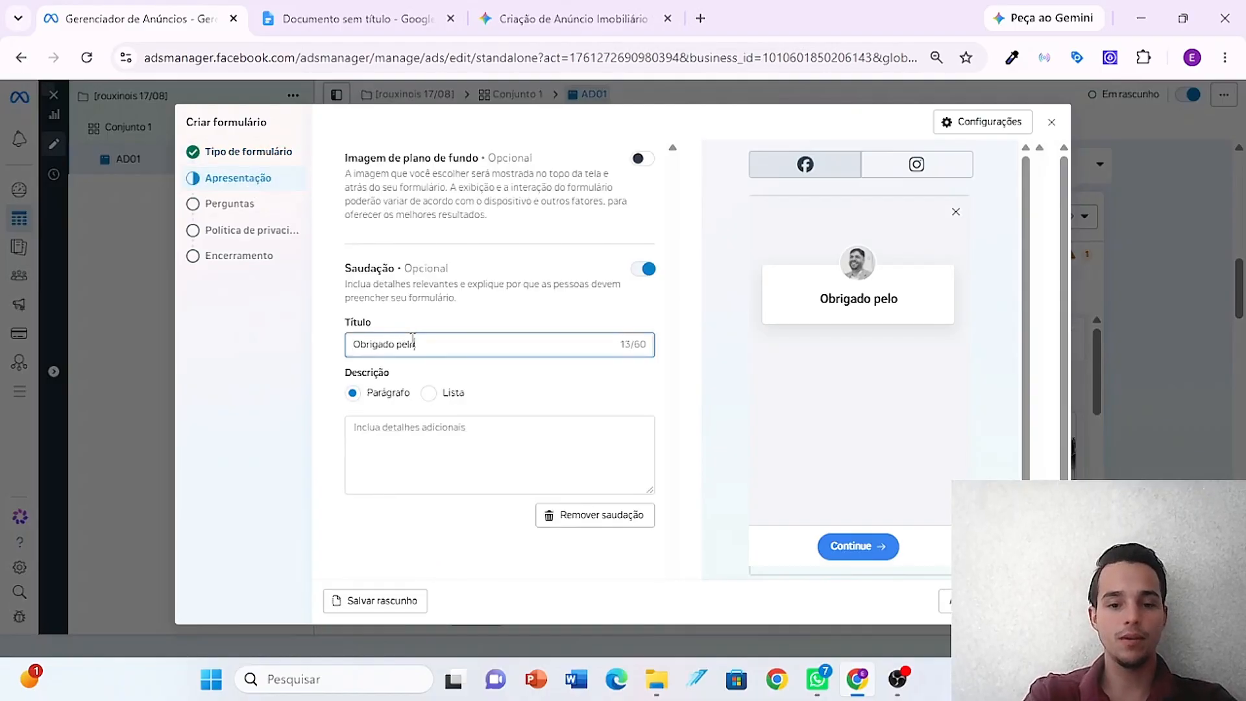
pyautogui.write(' Interesse')
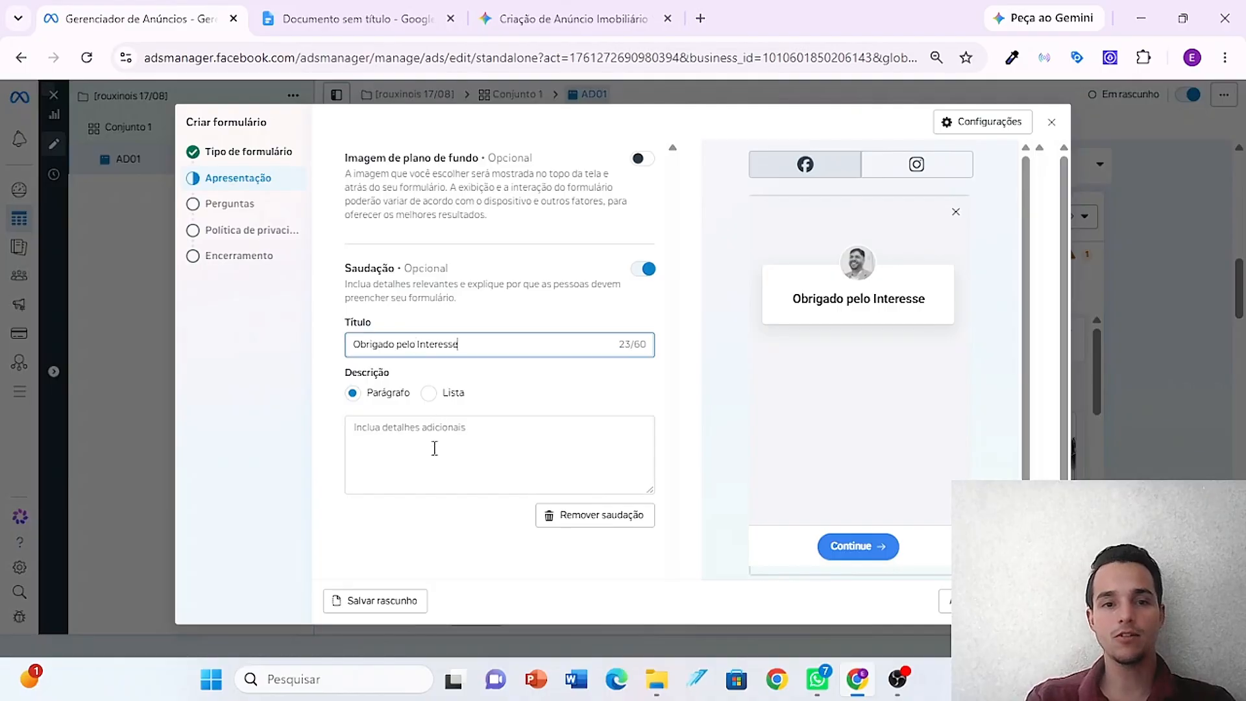
pyautogui.click(435, 448)
pyautogui.write('Responda o')
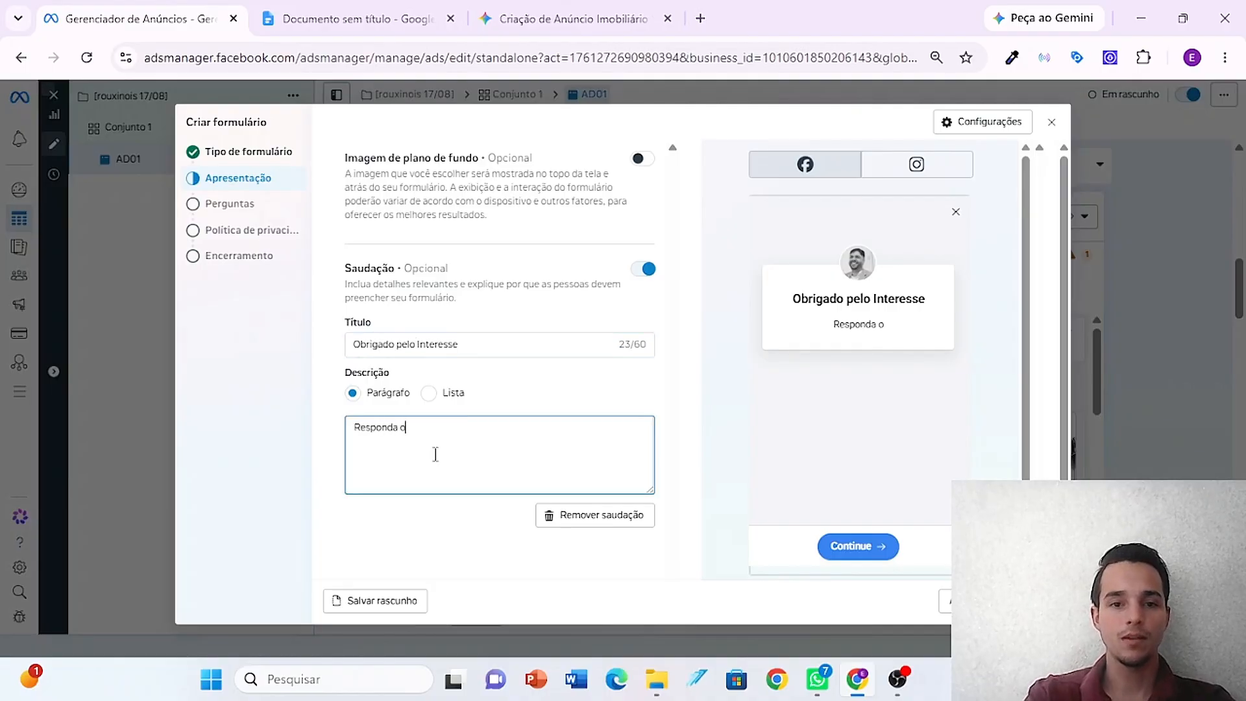
pyautogui.write(' questionario a seguir')
# - Go to the form's questions section, dismiss the lead filtering tip and turn on conditional logic
pyautogui.click(232, 210)
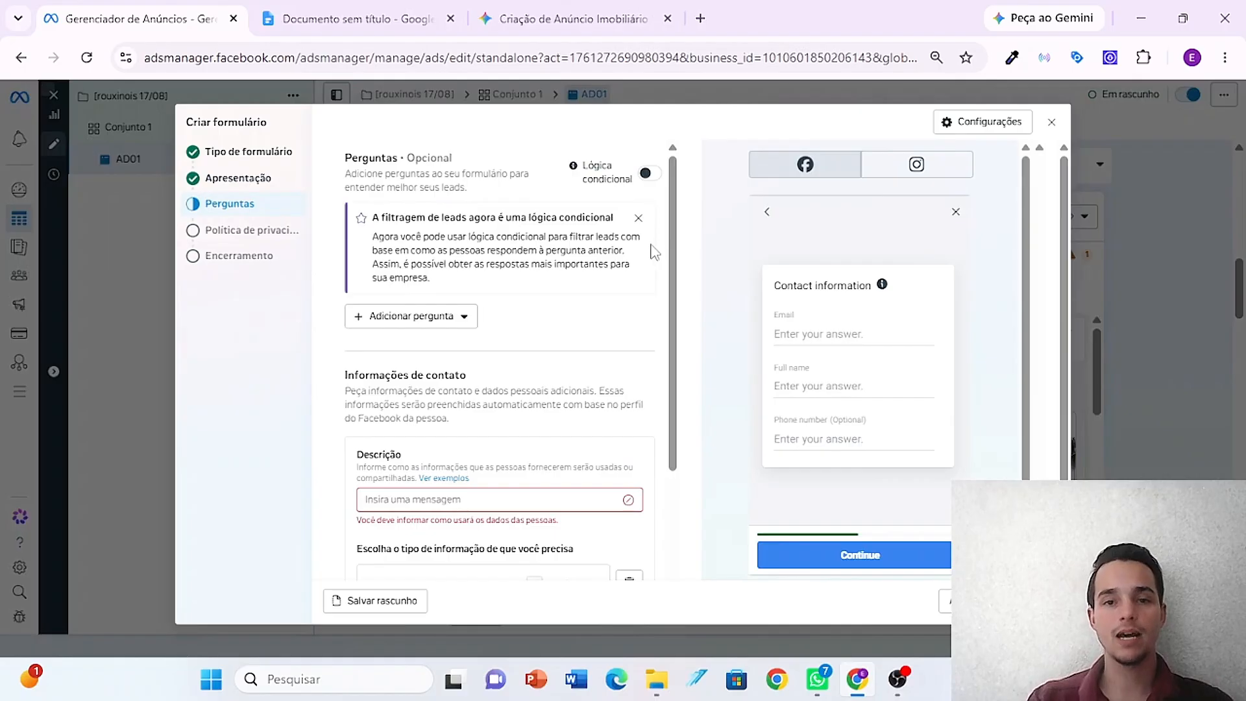
pyautogui.click(638, 218)
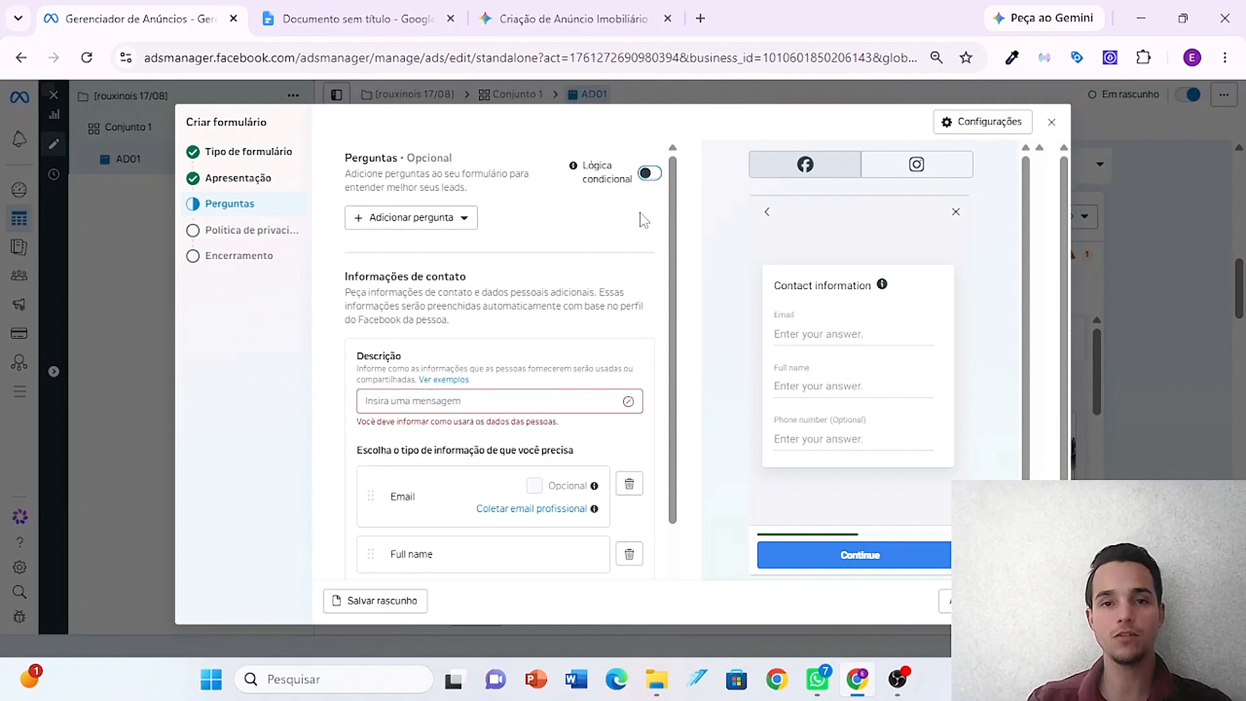
pyautogui.click(650, 174)
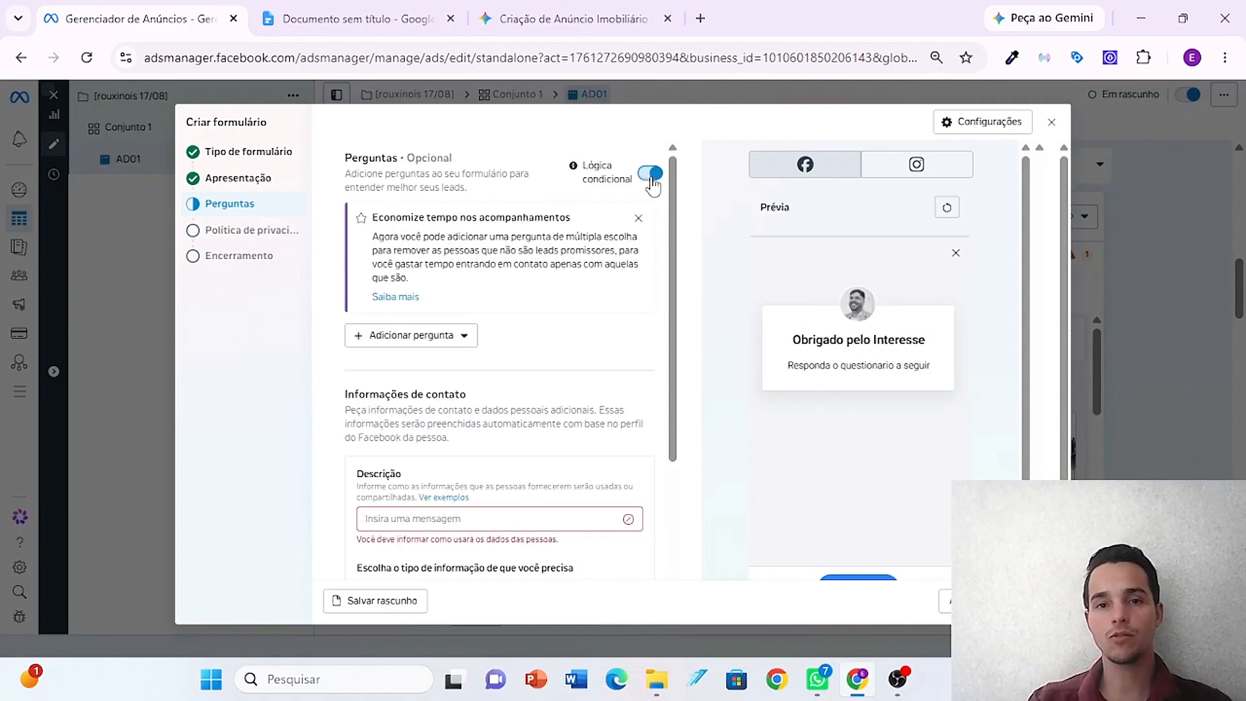
# - Set the form's language to Português (Brasil) in the form settings
pyautogui.click(981, 128)
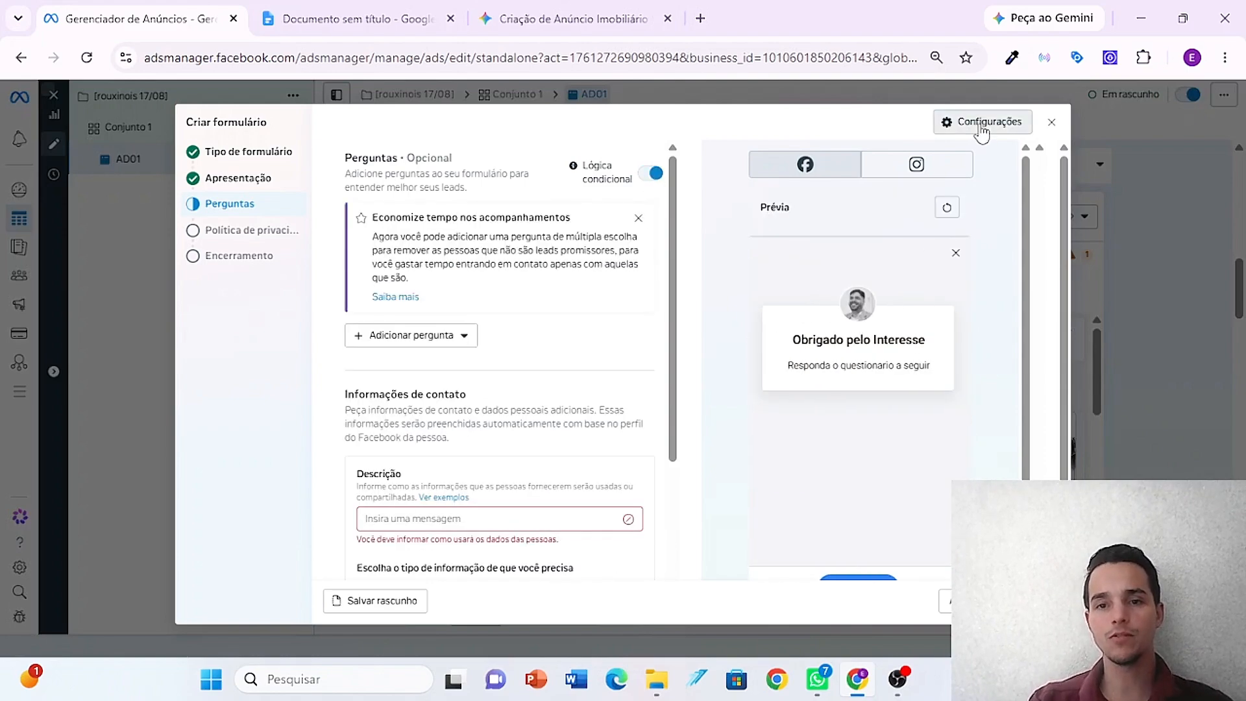
pyautogui.click(685, 252)
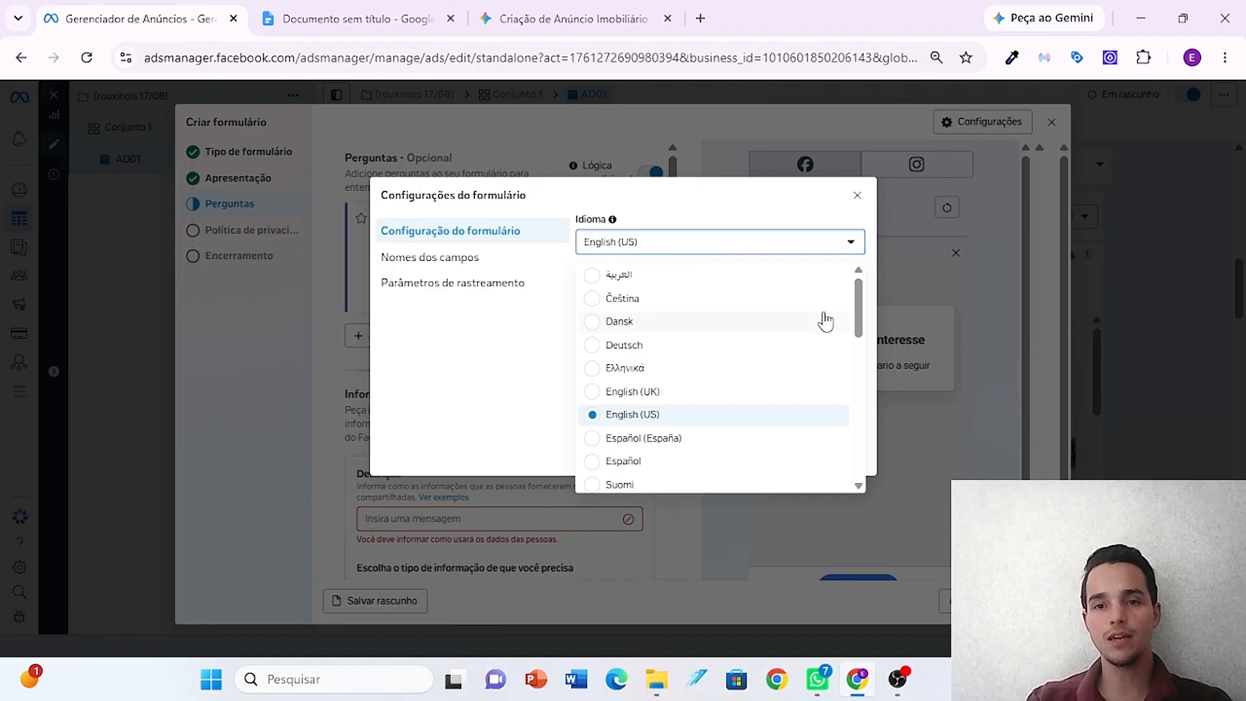
pyautogui.moveTo(859, 314); pyautogui.dragTo(865, 425)
pyautogui.click(696, 413)
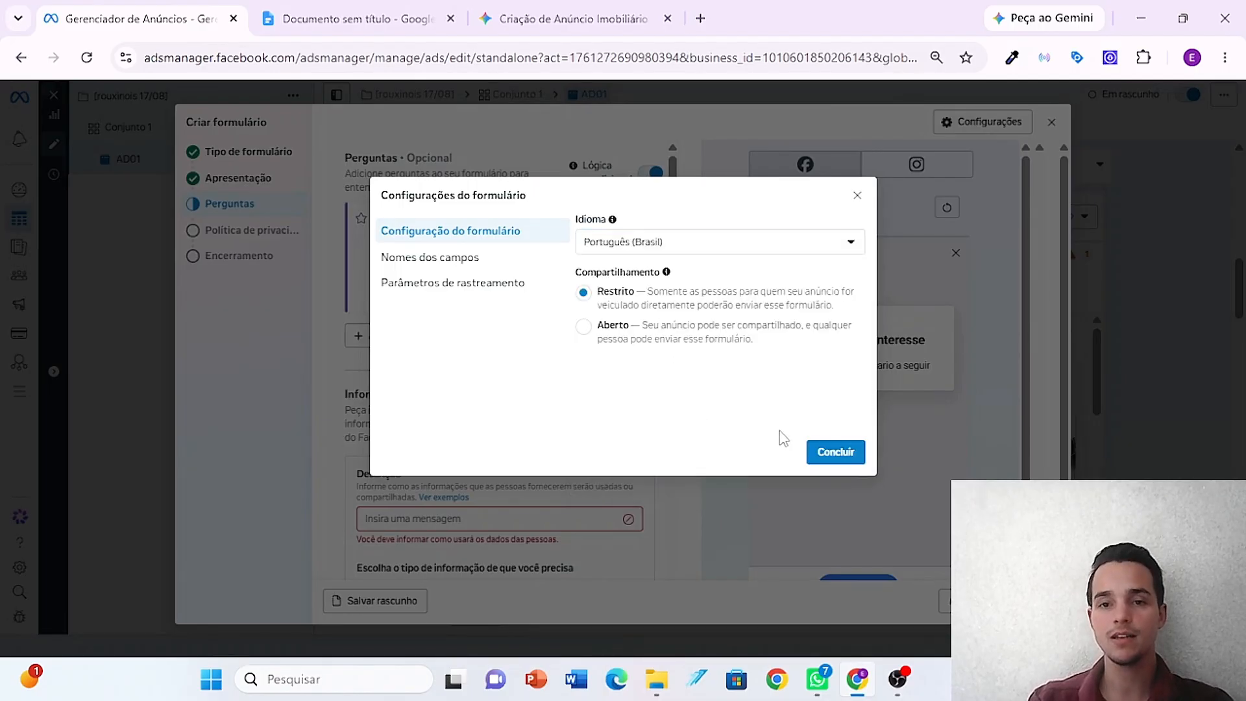
pyautogui.click(815, 453)
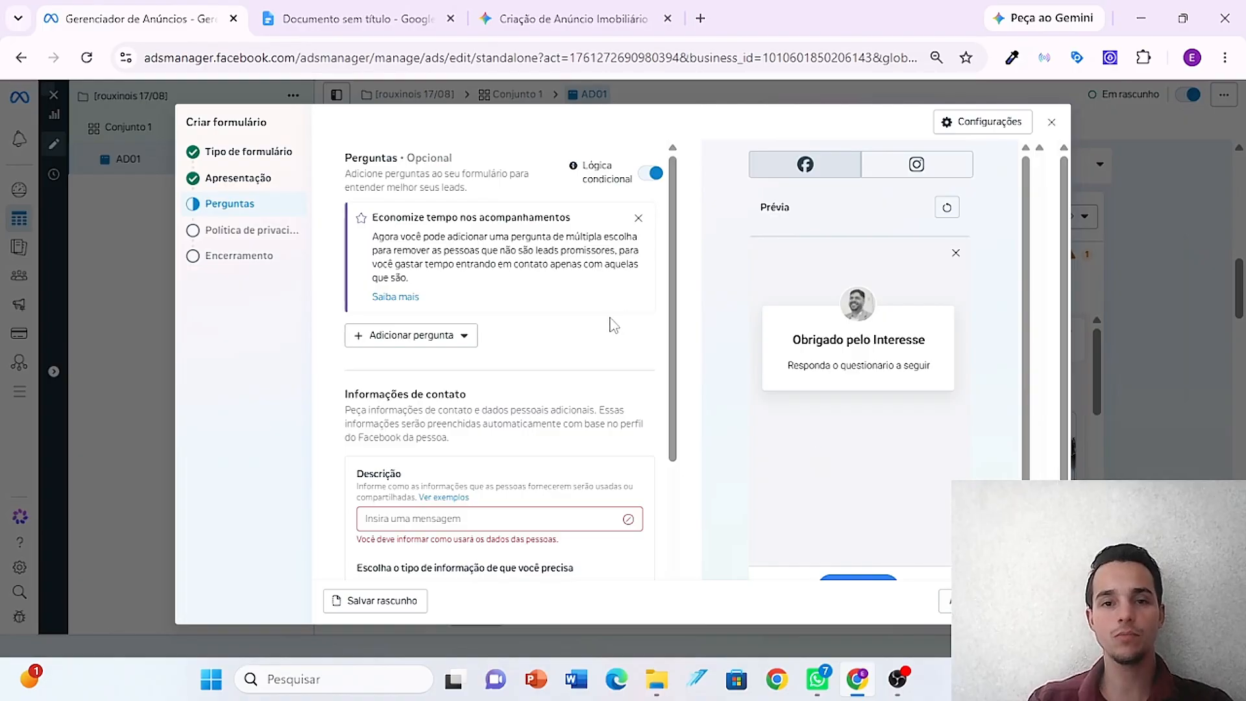
# - Add a multiple-choice question reading "Gostaria de Falar com o Corretor?"
pyautogui.click(429, 335)
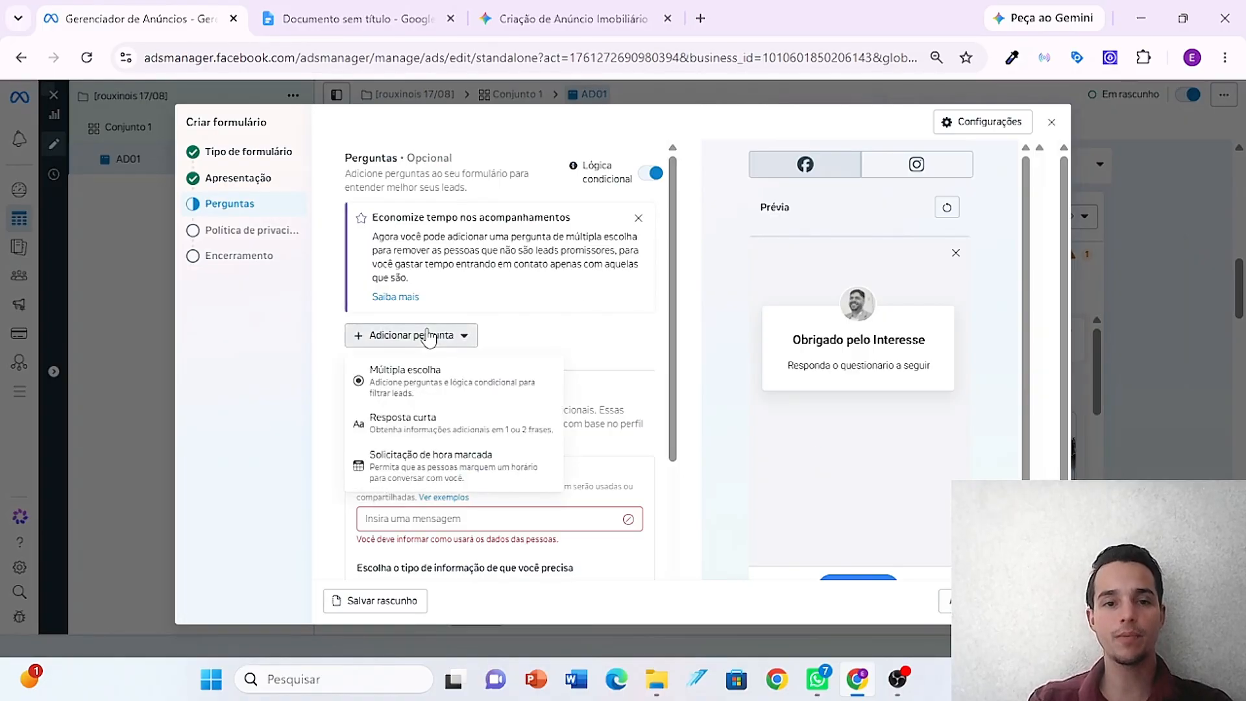
pyautogui.click(420, 381)
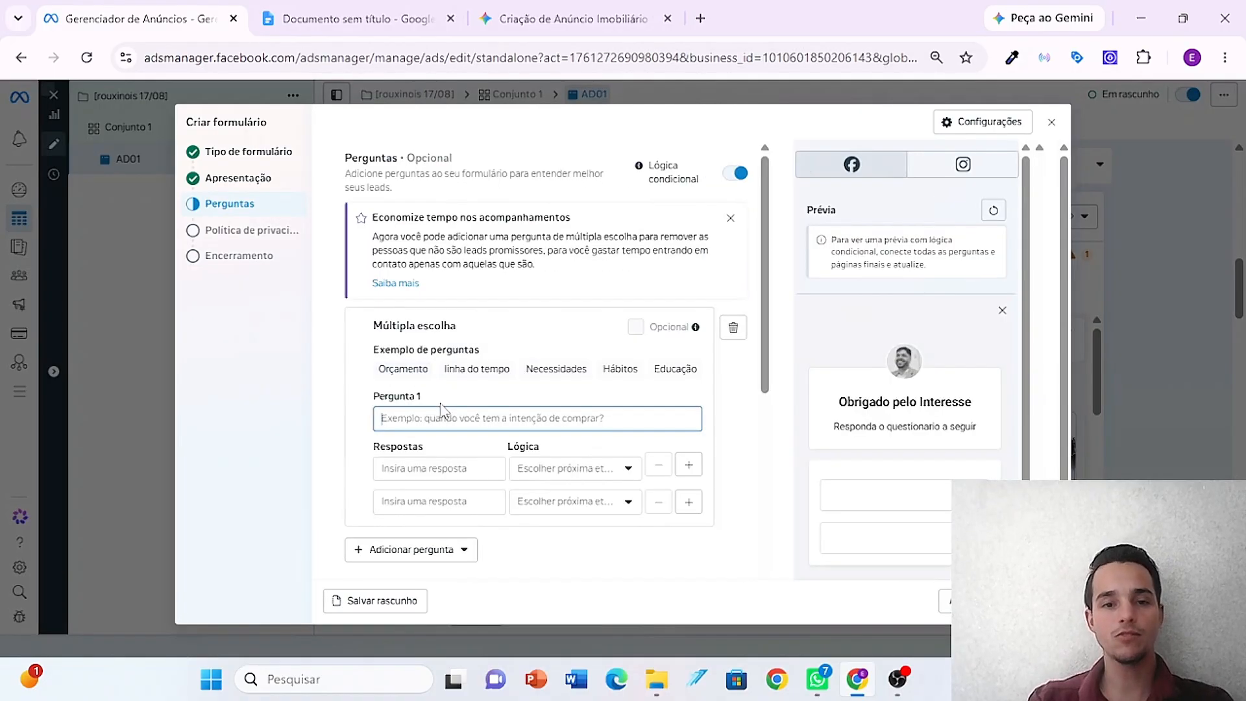
pyautogui.write('Gostaria de Falar')
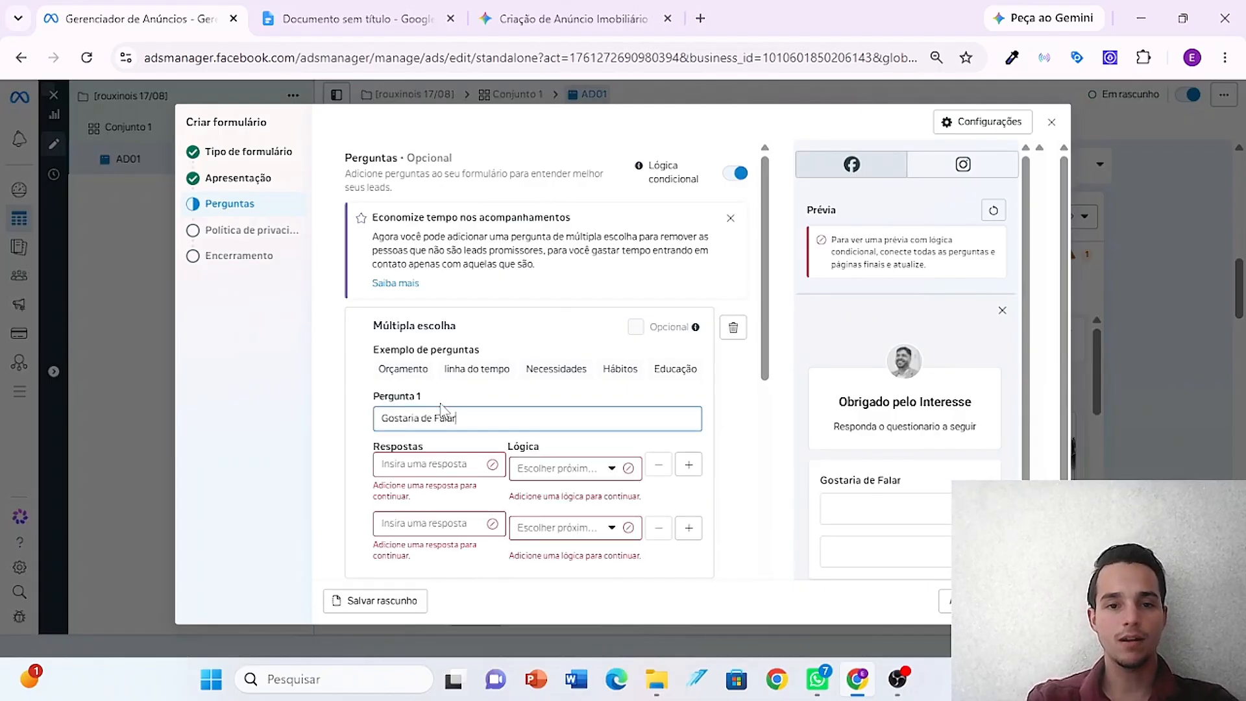
pyautogui.write('etor?')
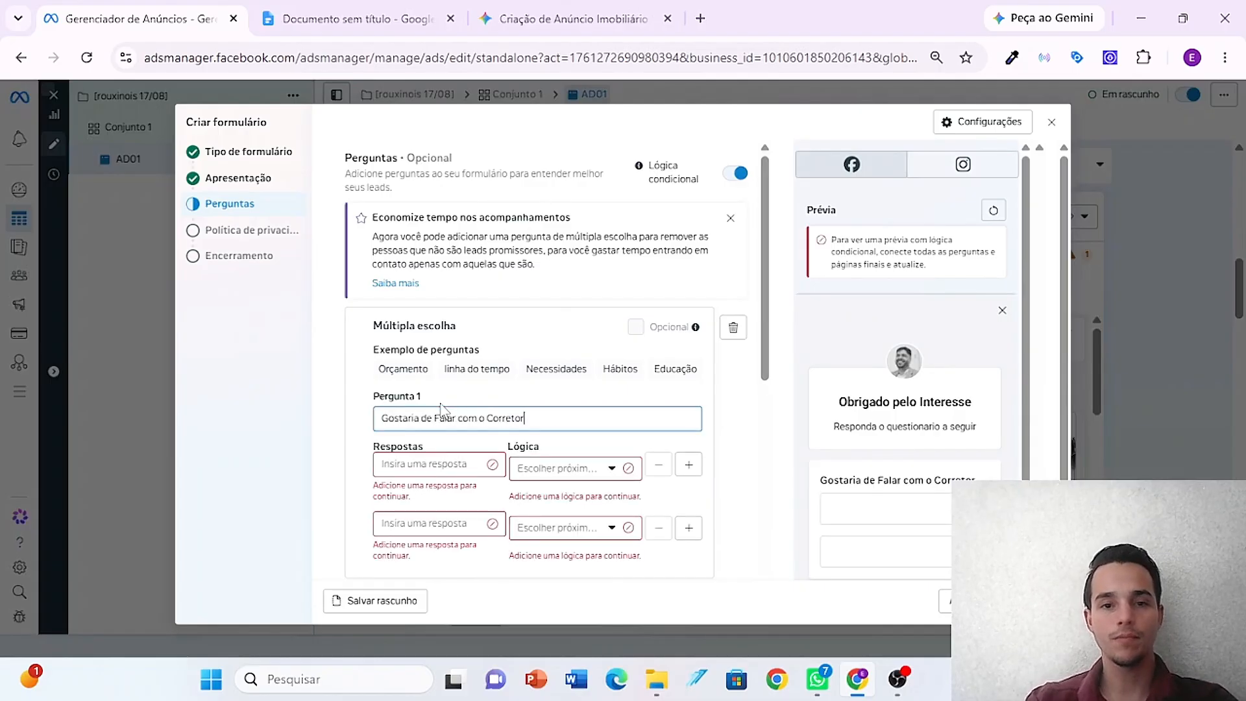
# - Give question 1 the answers "Sim eu quero falar com o corretor" and "não , eu cliquei sem querer"
pyautogui.click(436, 464)
pyautogui.write('Sim eu quer')
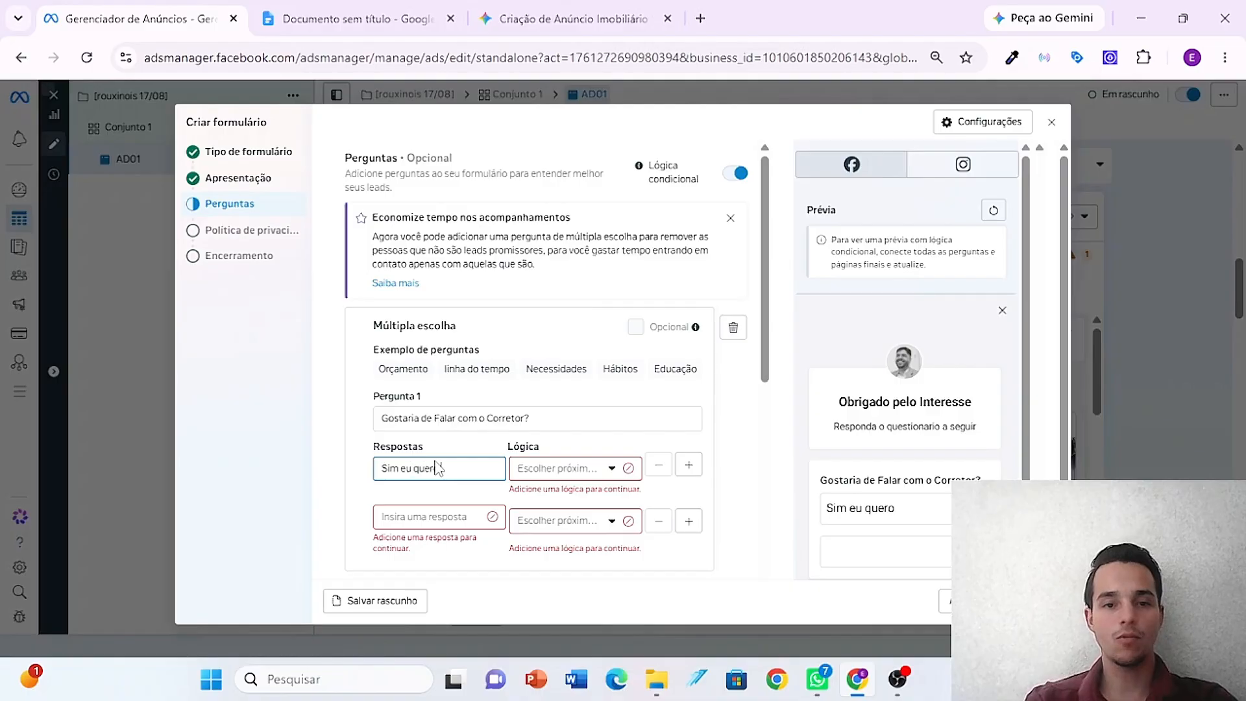
pyautogui.write('o falar com o corretor')
pyautogui.click(436, 517)
pyautogui.write('não , eu c')
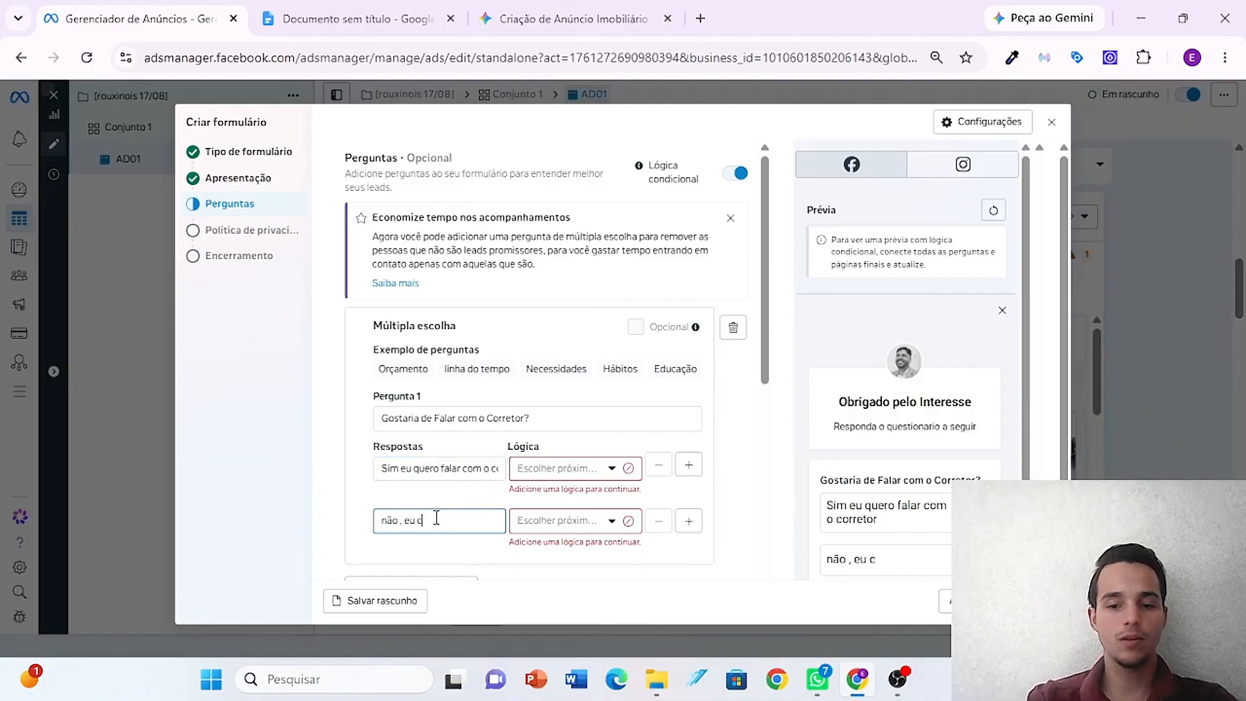
pyautogui.write('liquei sem querer')
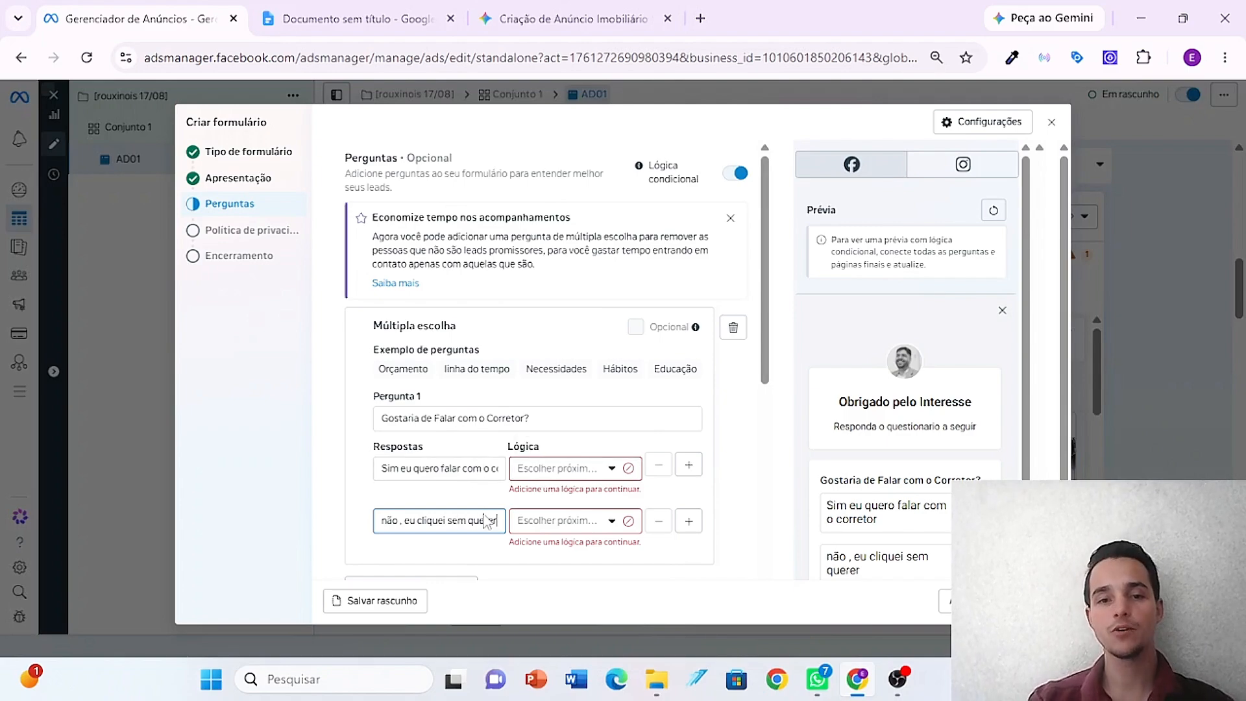
# - Route question 1's yes answer to a new multiple-choice question "Gostaria de comprar apartamento na regiao x?" and make the no answer close the form
pyautogui.click(575, 469)
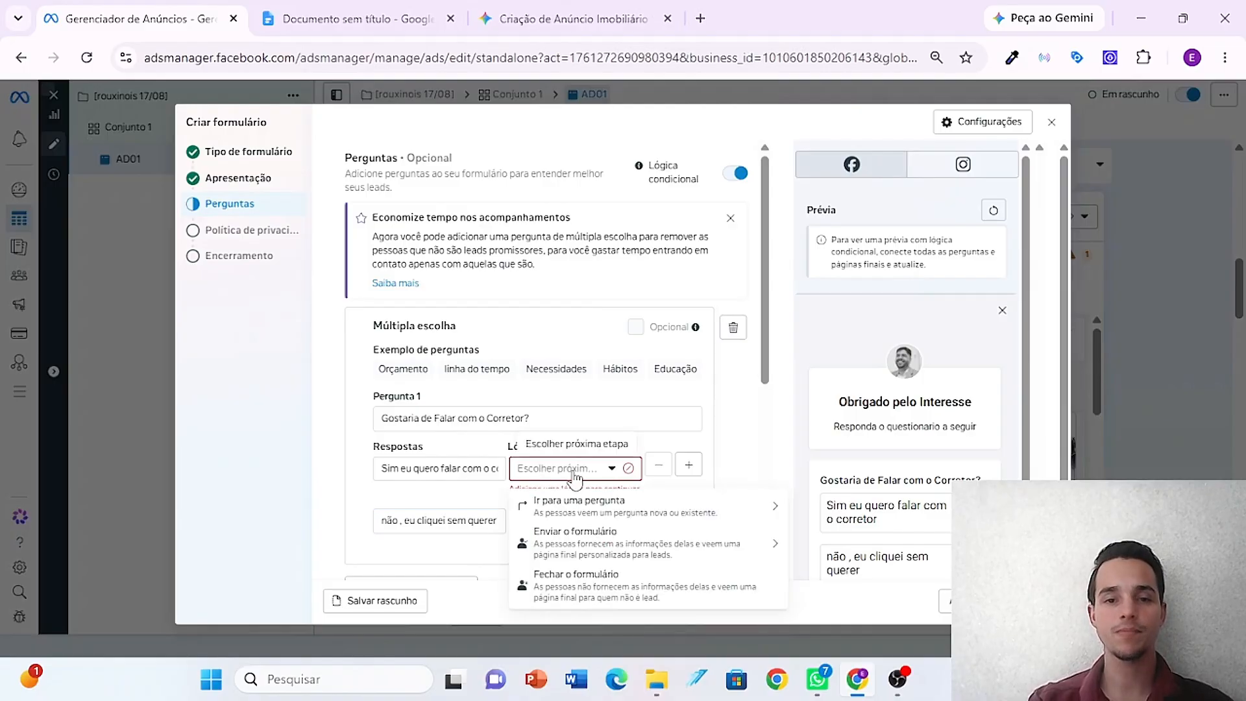
pyautogui.click(576, 504)
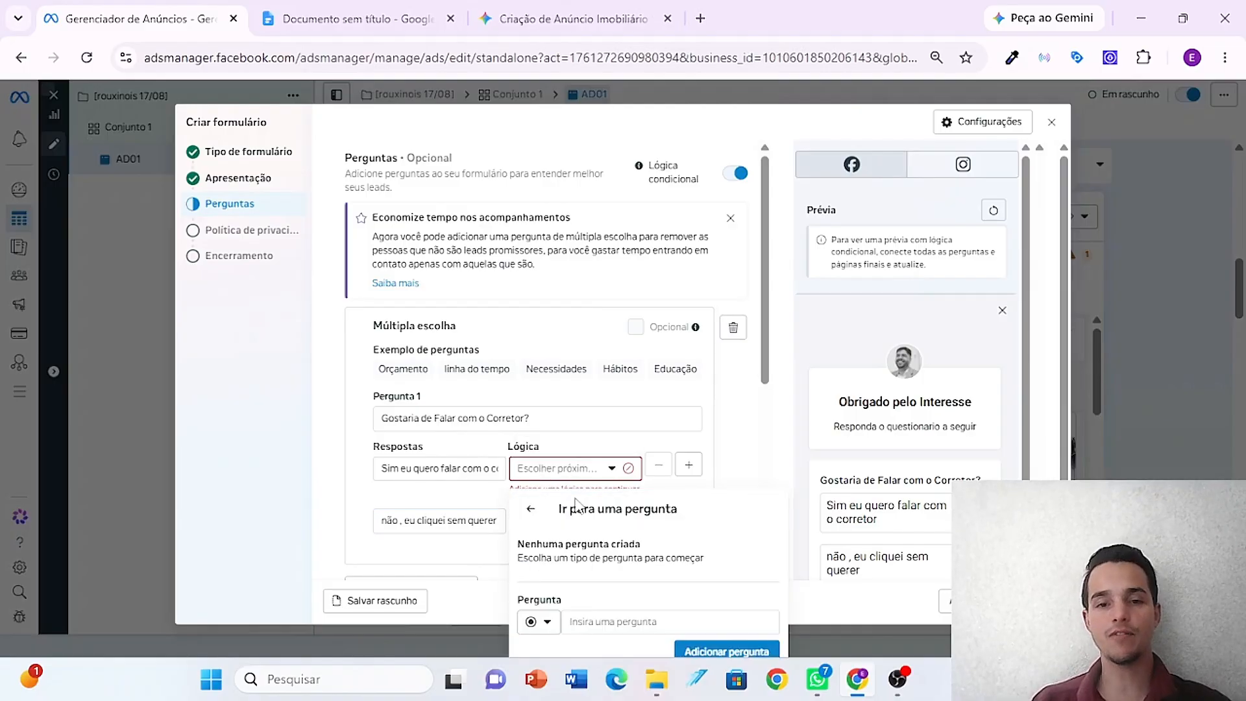
pyautogui.click(636, 621)
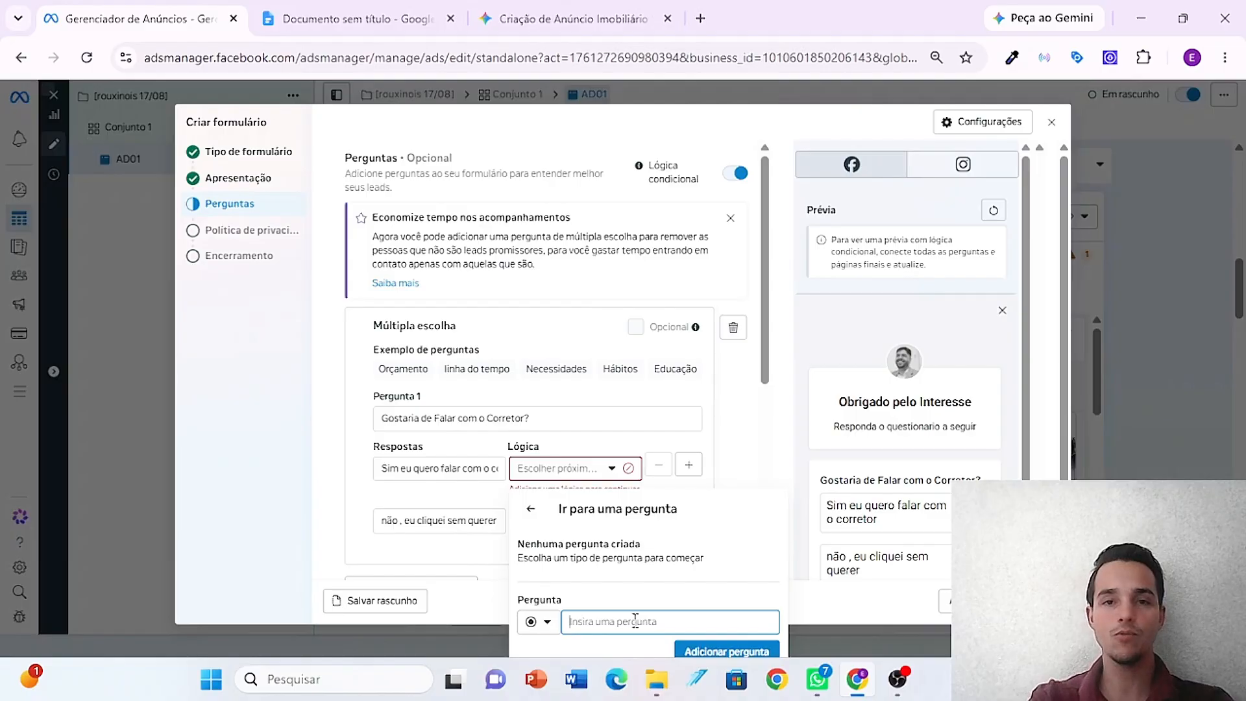
pyautogui.write('Gostaria de comprar')
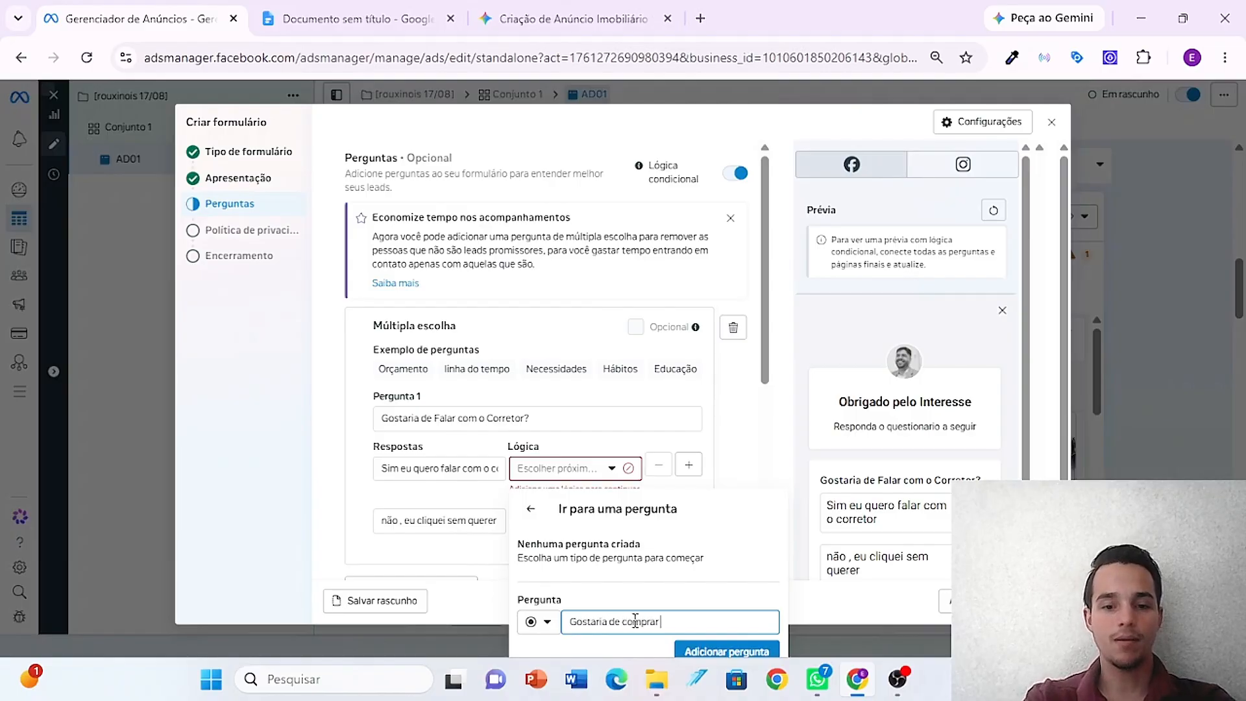
pyautogui.write(' apartamento na regiao x?')
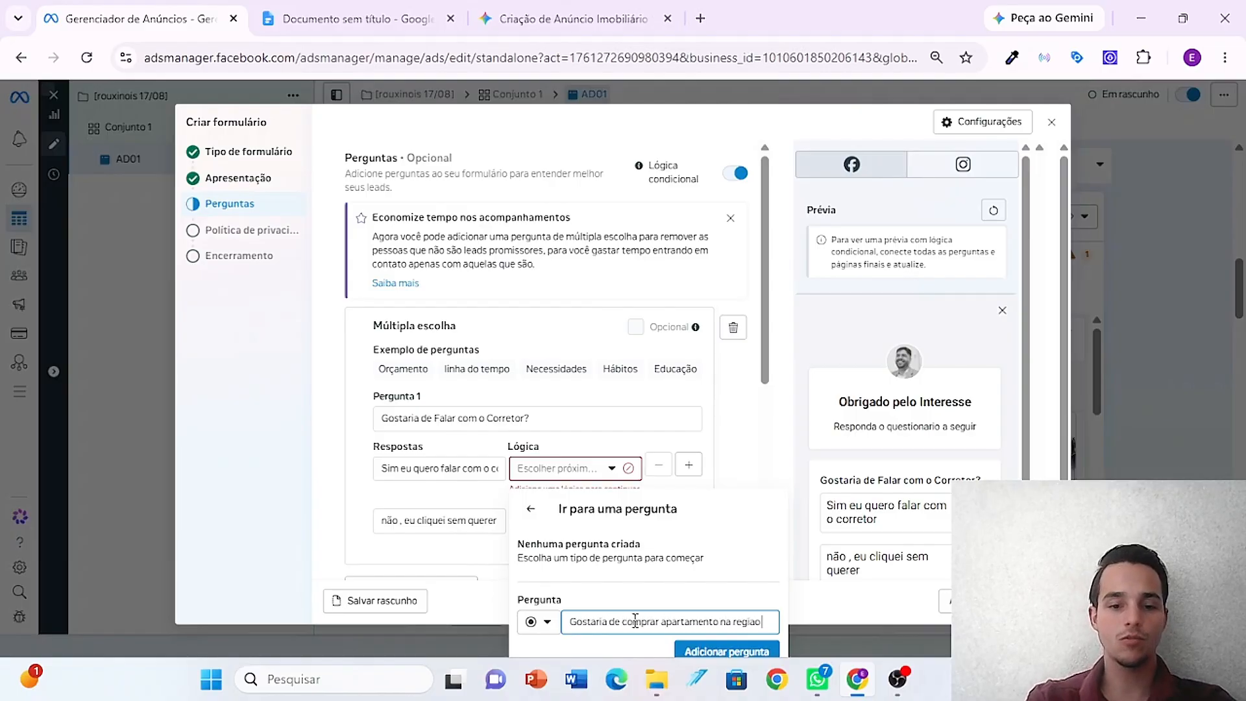
pyautogui.click(712, 652)
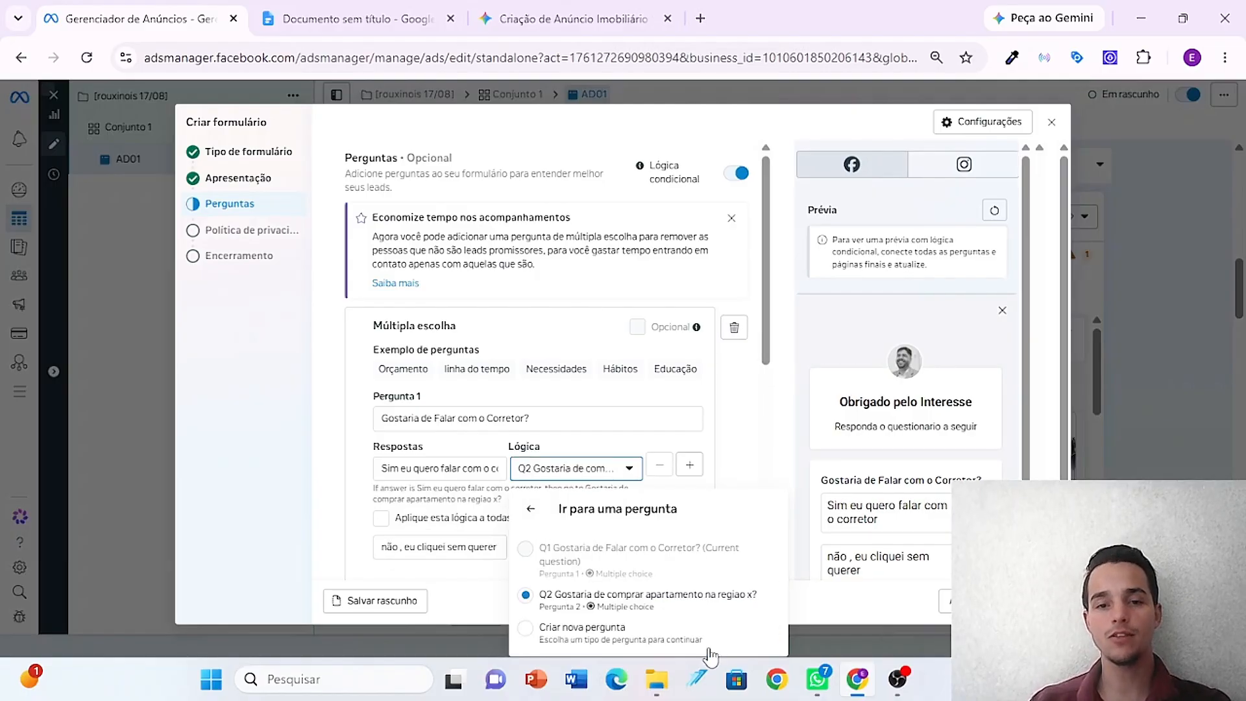
pyautogui.click(343, 515)
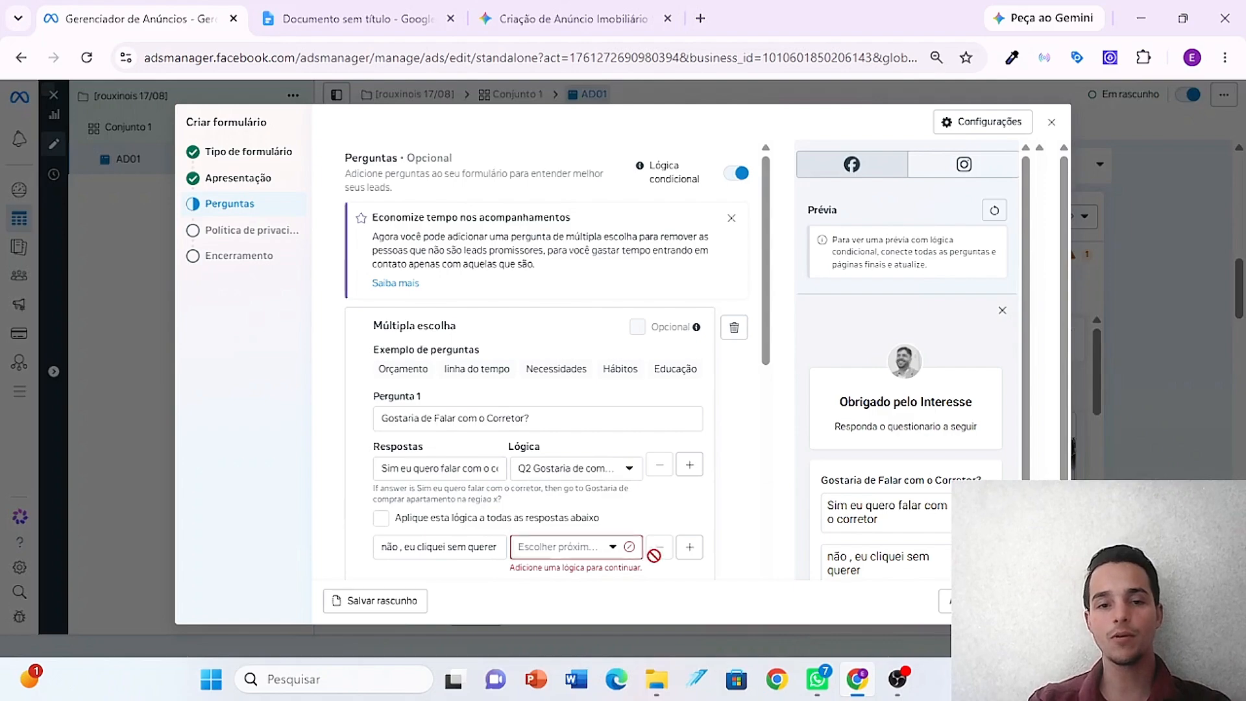
pyautogui.click(611, 550)
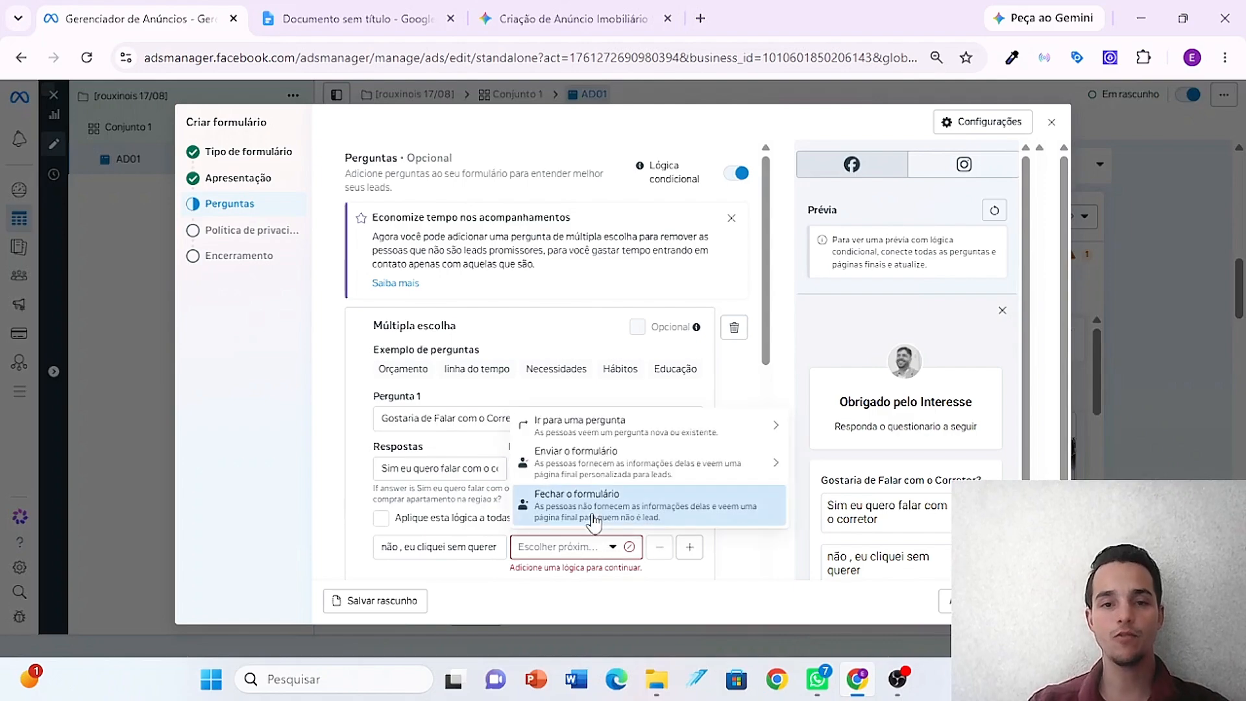
pyautogui.click(594, 518)
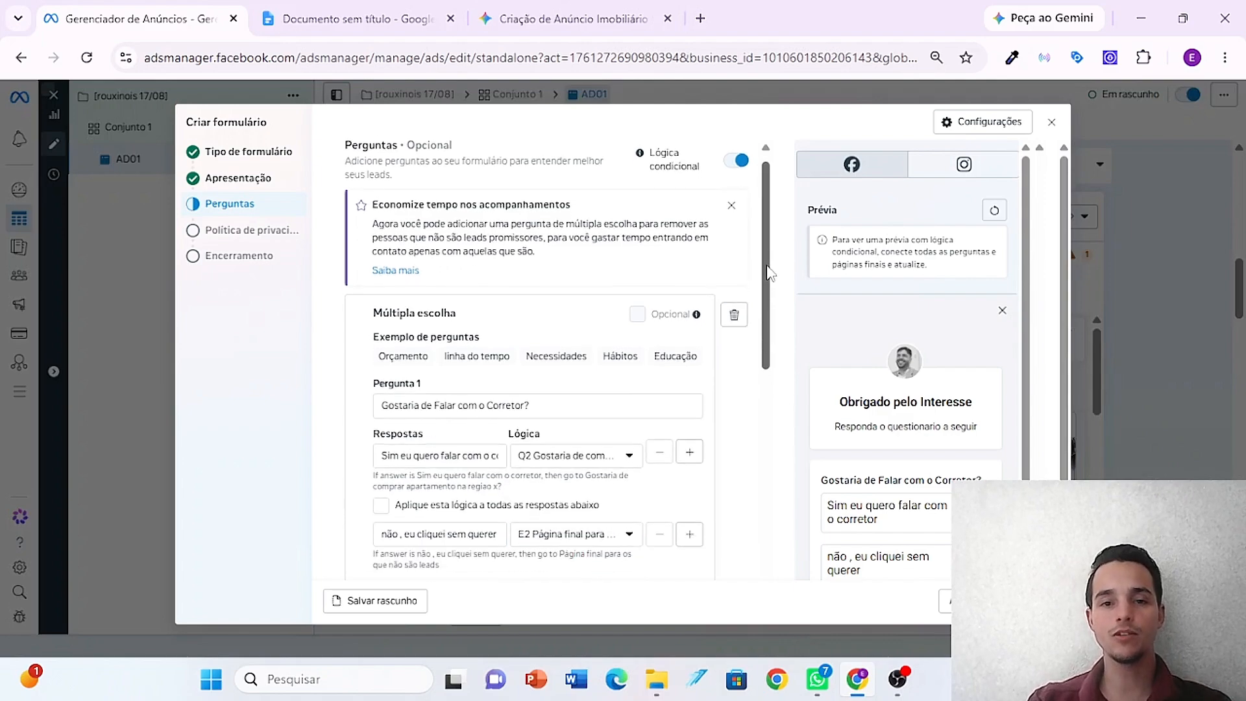
# - Give question 2 the answers "sim" and "não, achei q fosse em outra cidade"
pyautogui.scroll(-2, 367, 289)
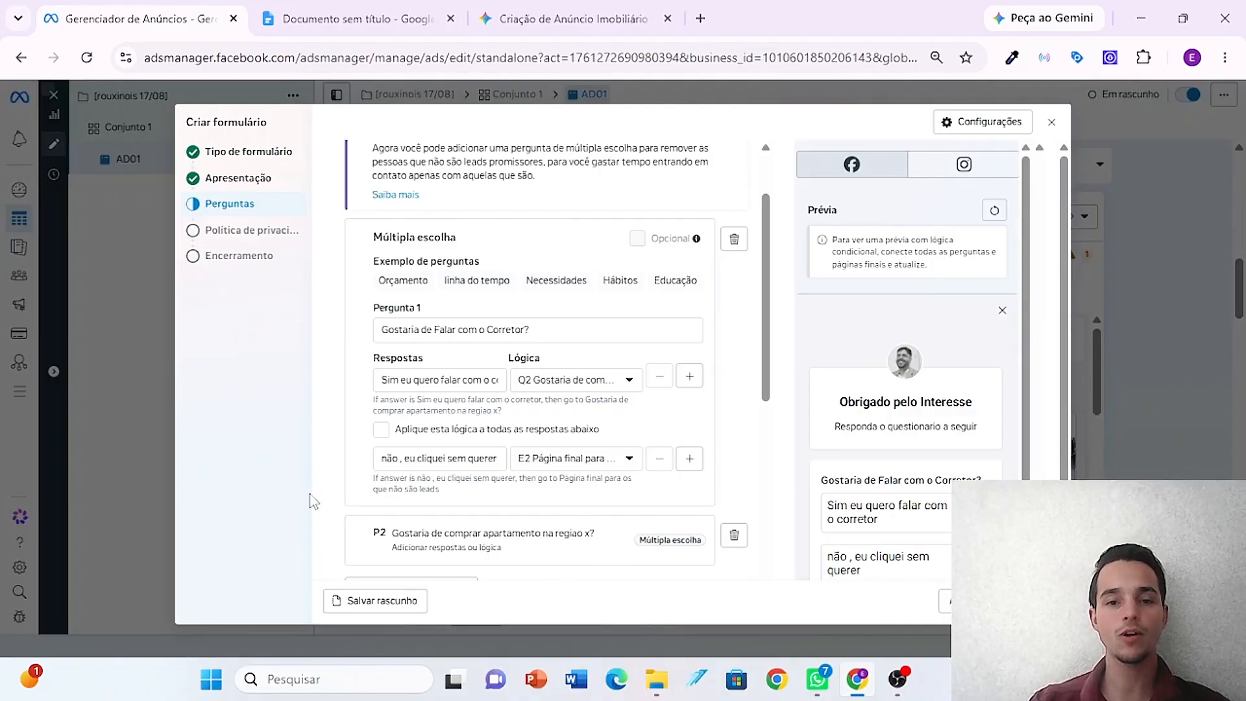
pyautogui.click(550, 547)
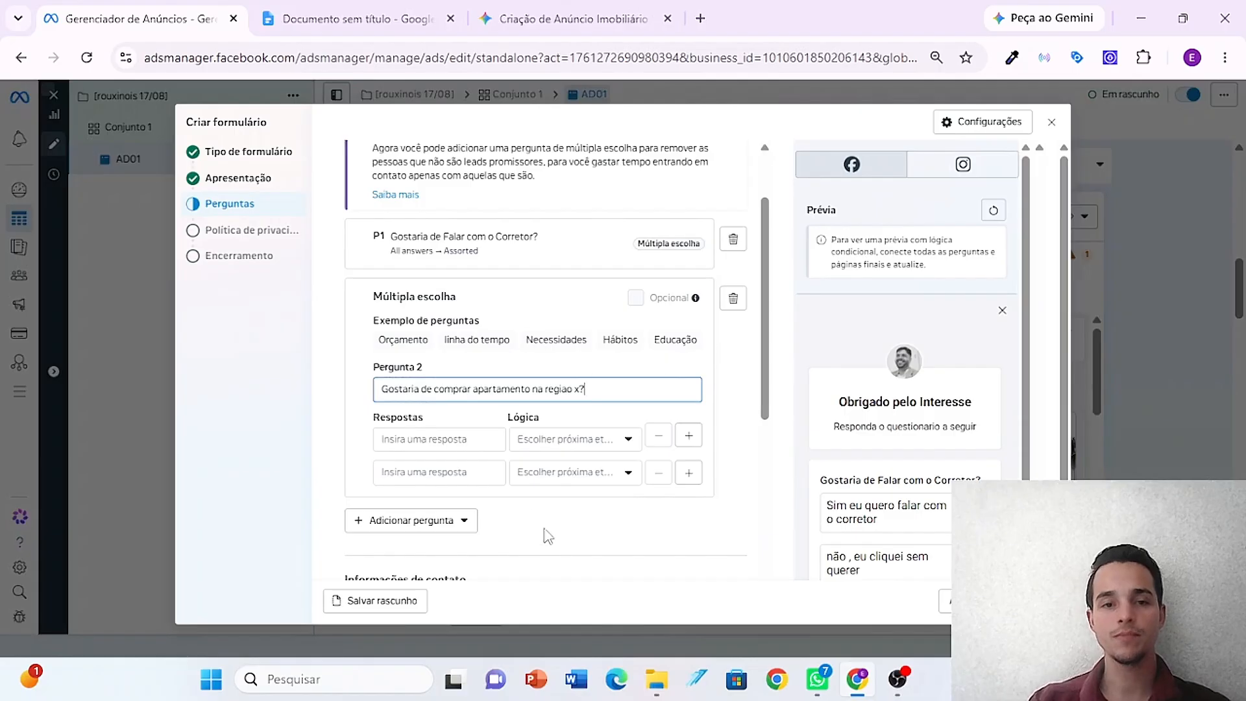
pyautogui.click(466, 441)
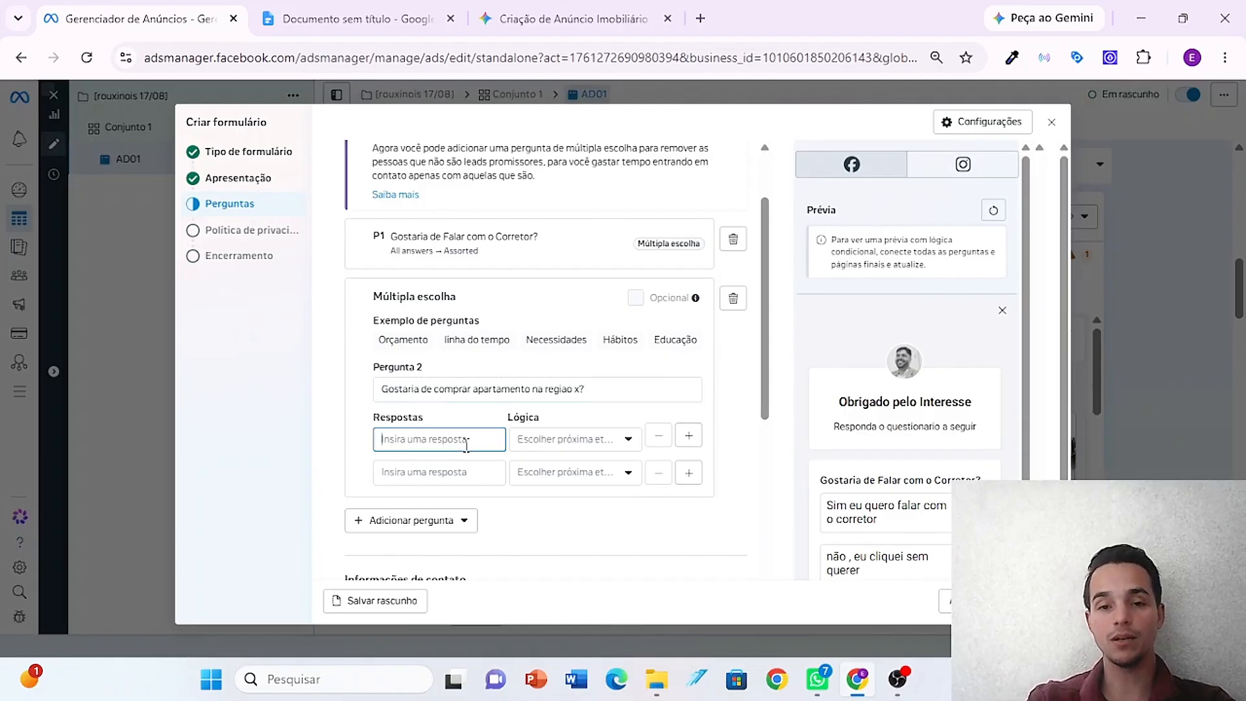
pyautogui.write('sim')
pyautogui.click(453, 476)
pyautogui.write('não')
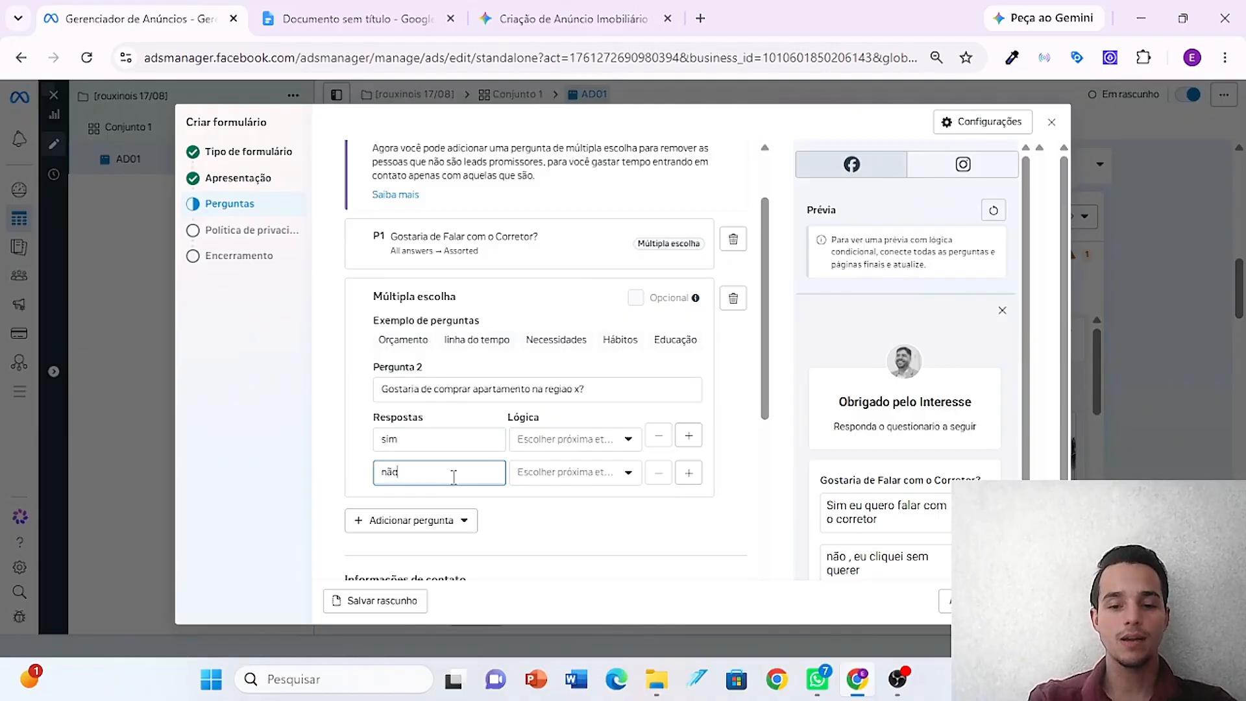
pyautogui.write(' achei q fosse em outra cidade')
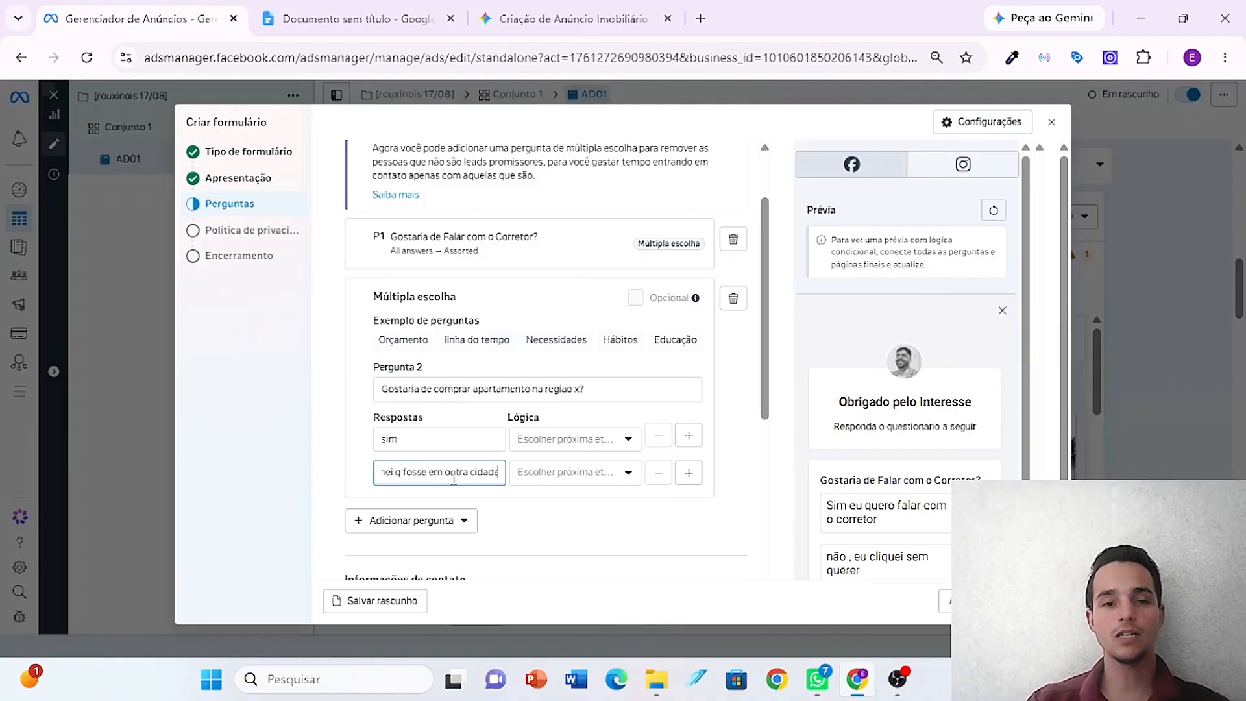
# - Make question 2's "sim" answer submit the form with the existing final page "End page for leads"
pyautogui.click(551, 438)
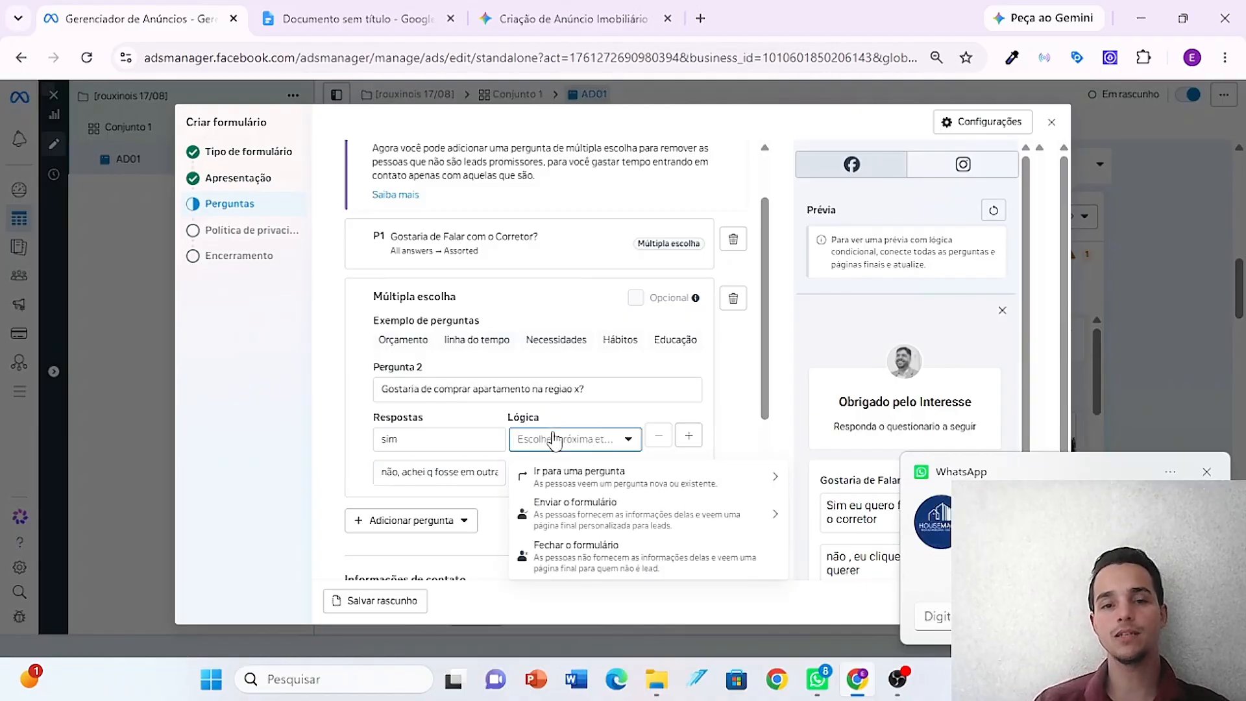
pyautogui.click(490, 474)
pyautogui.click(527, 478)
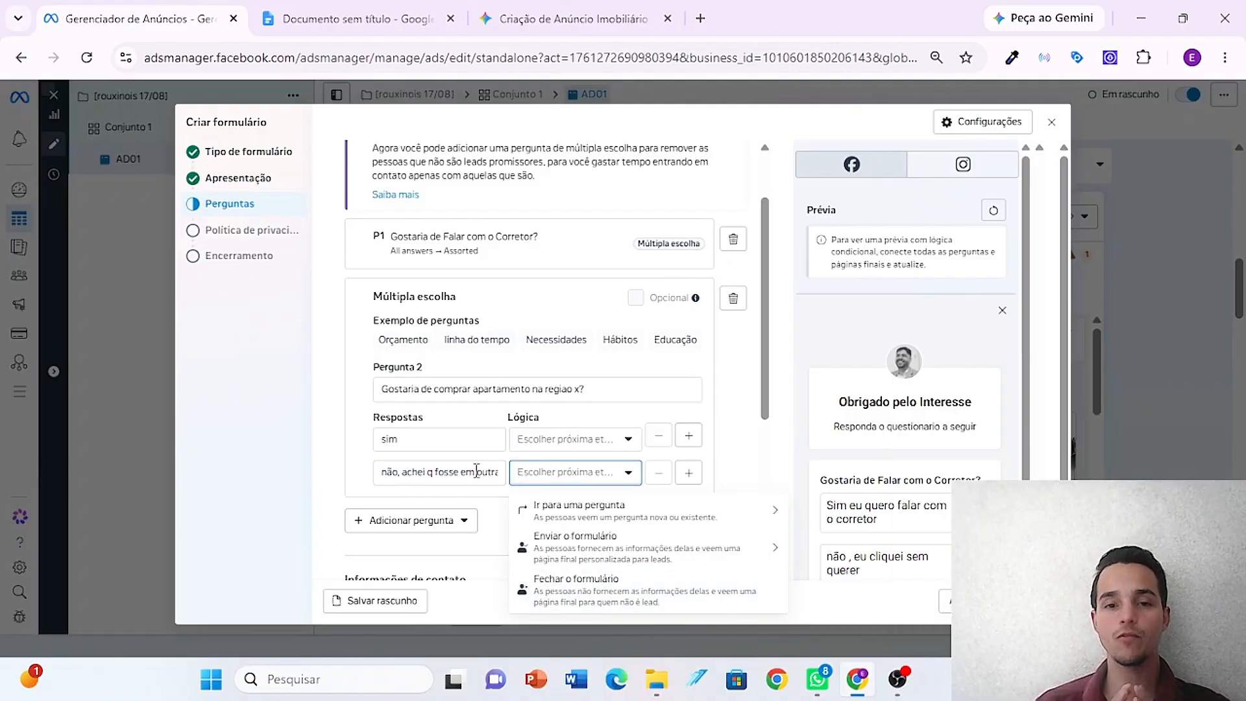
pyautogui.click(536, 443)
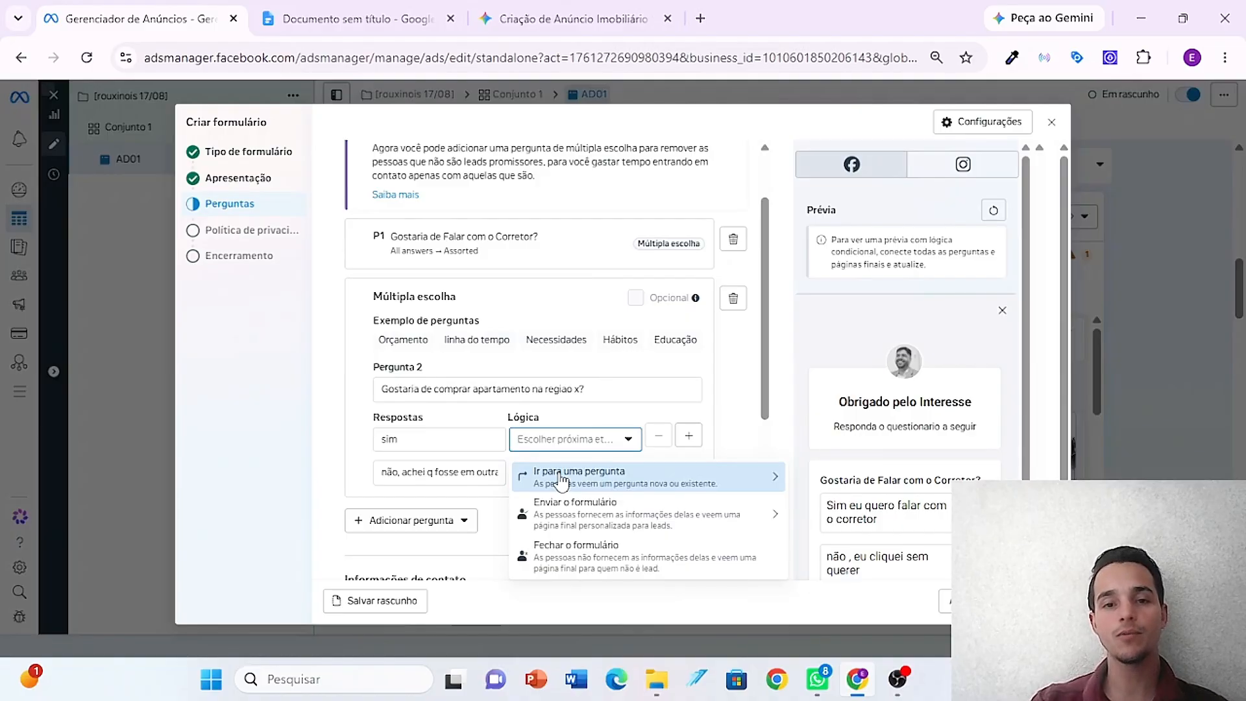
pyautogui.click(568, 510)
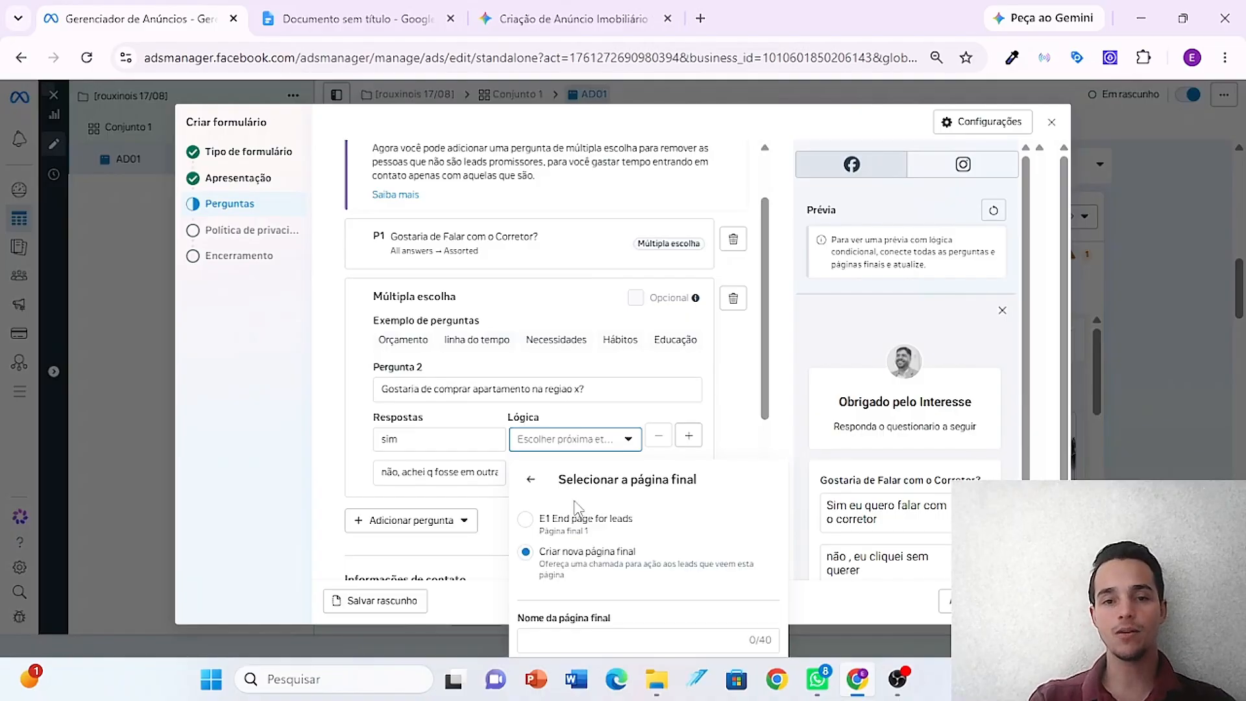
pyautogui.click(526, 523)
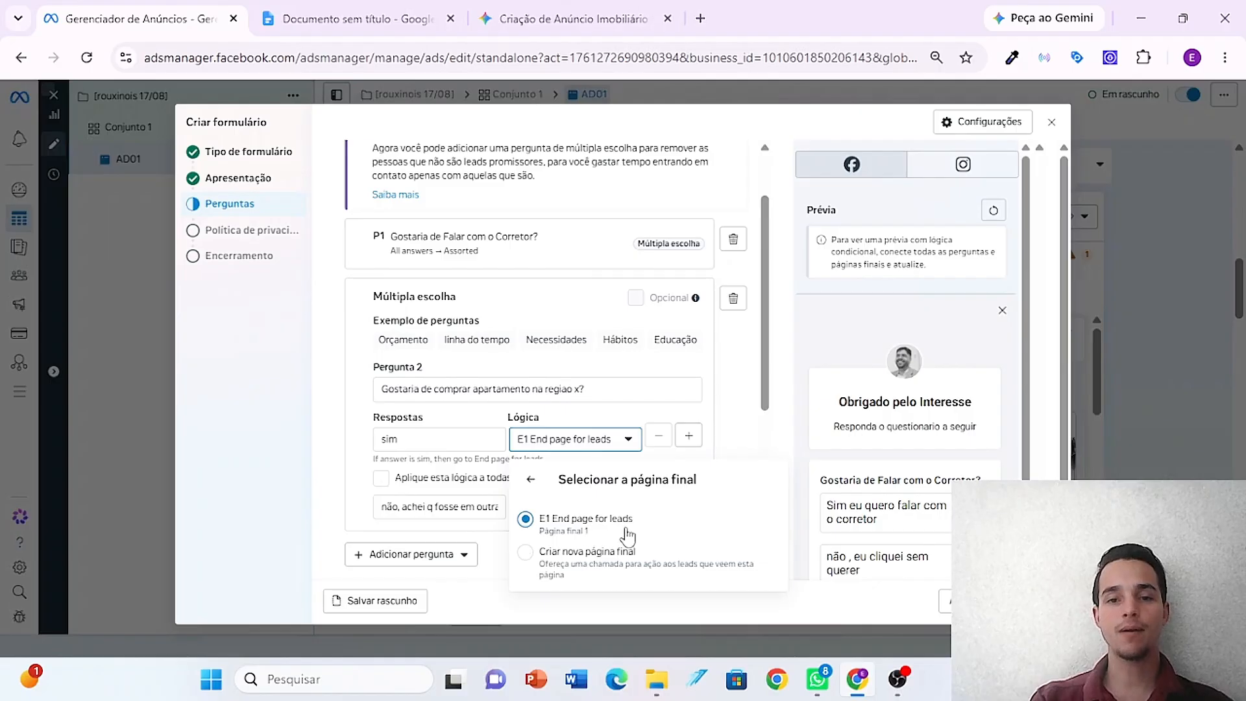
pyautogui.click(379, 462)
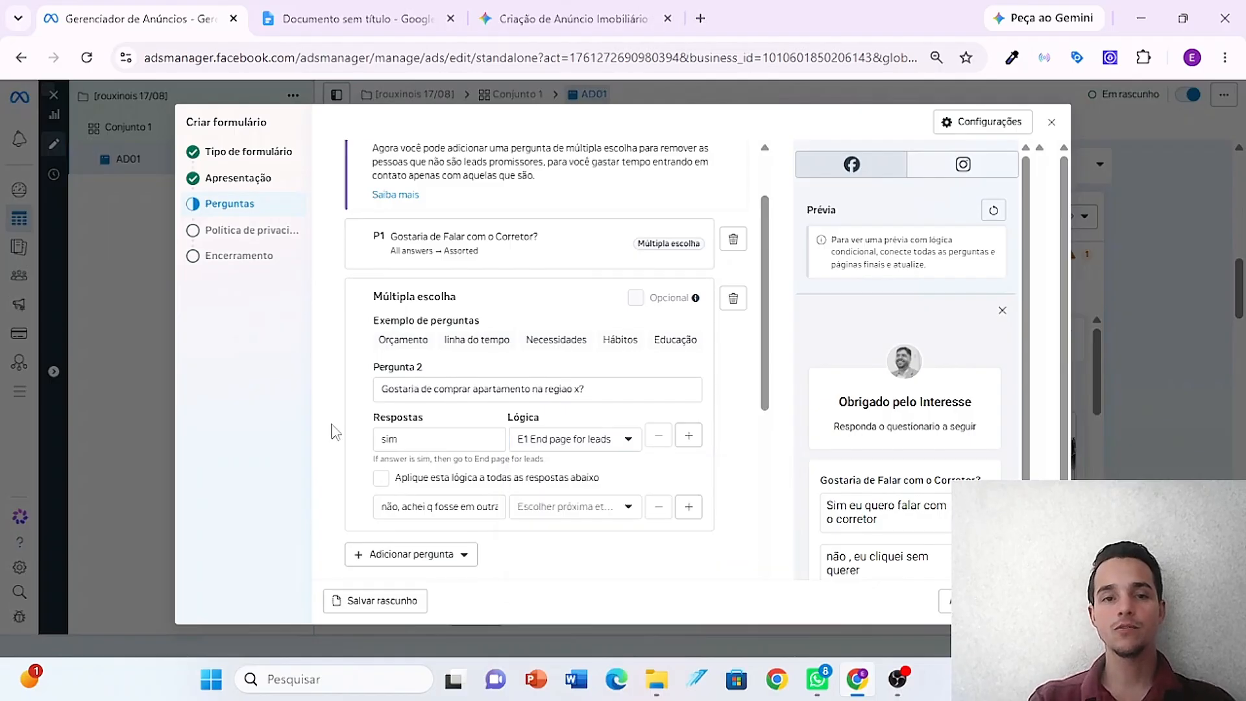
pyautogui.click(527, 255)
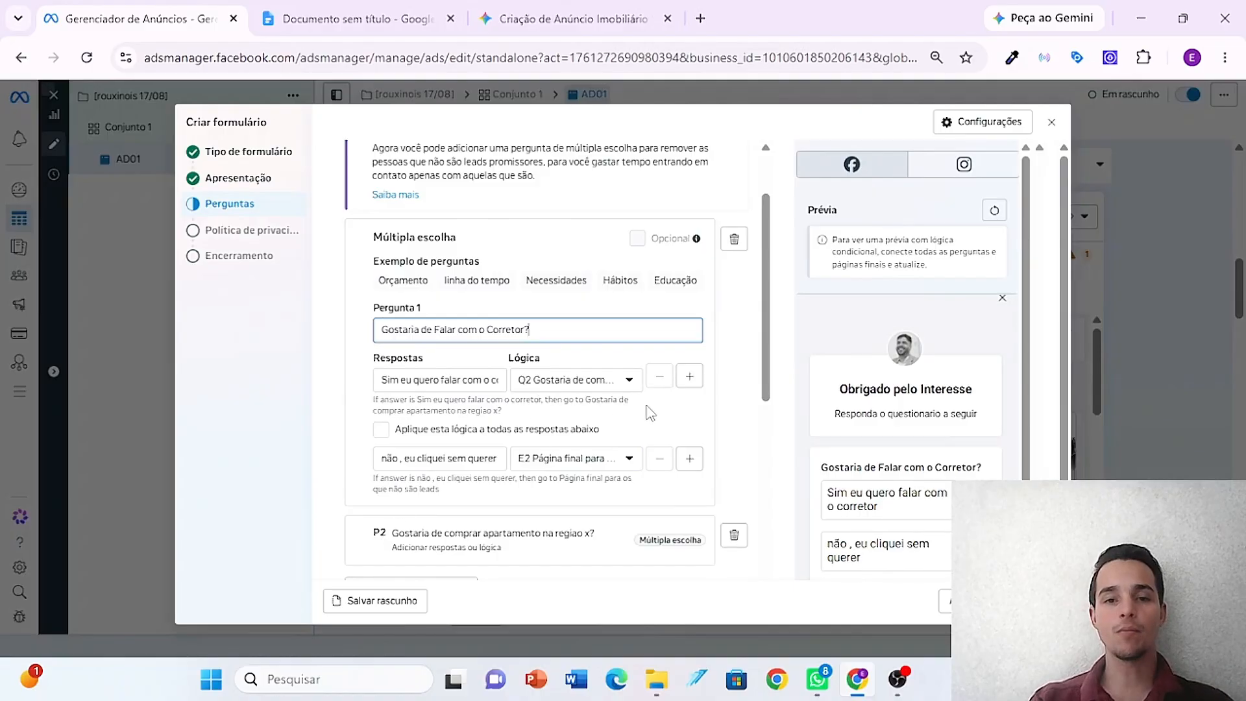
pyautogui.click(538, 536)
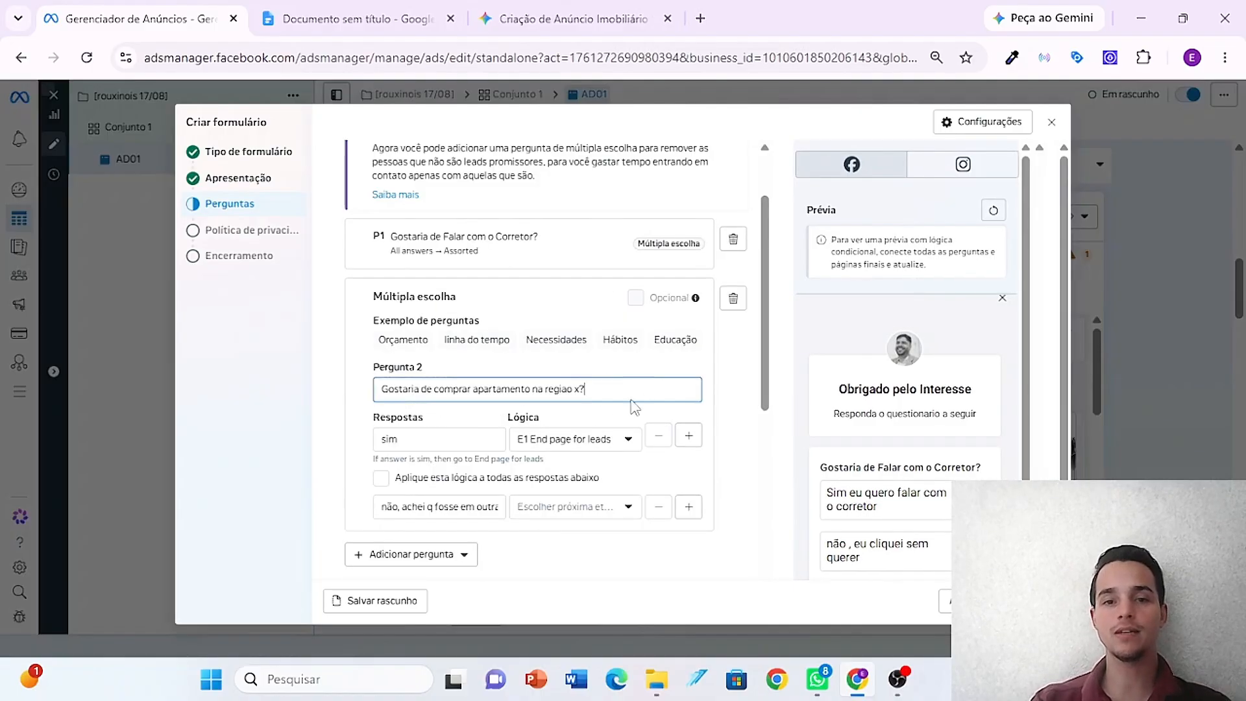
pyautogui.click(626, 442)
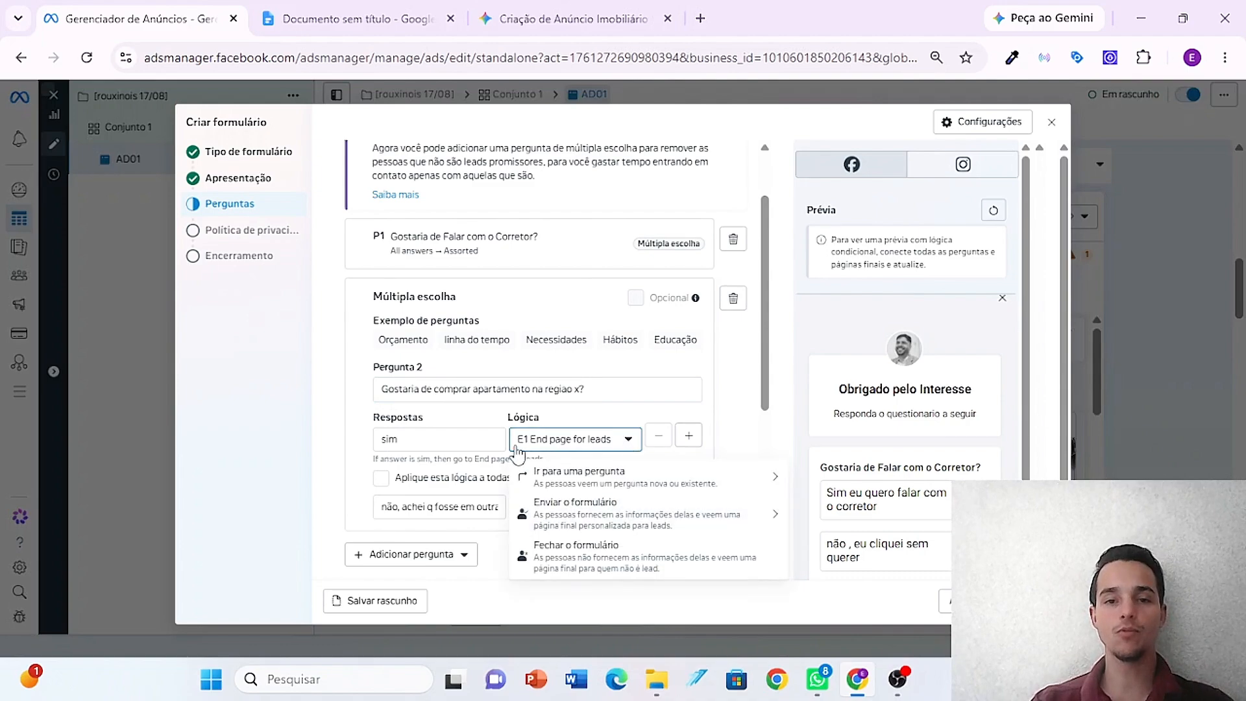
pyautogui.click(363, 488)
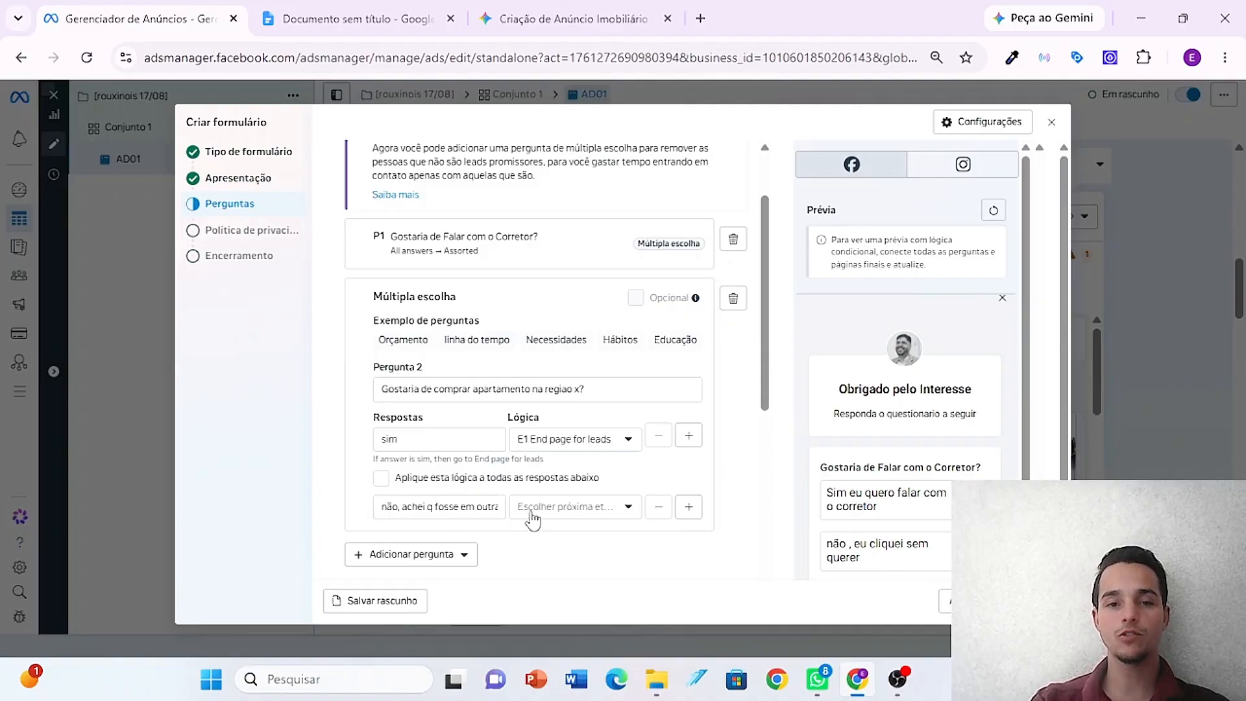
# - Make question 2's answer "não, achei q fosse em outra cidade" close the form
pyautogui.click(568, 517)
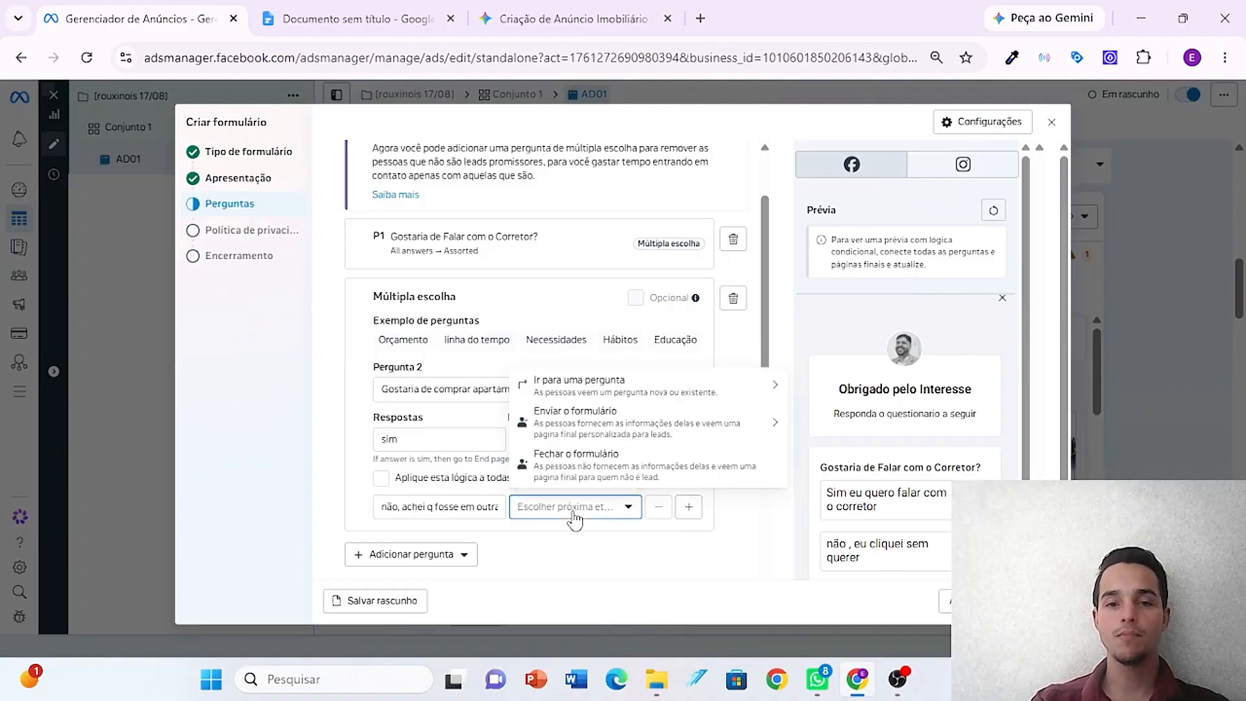
pyautogui.click(574, 471)
pyautogui.click(297, 392)
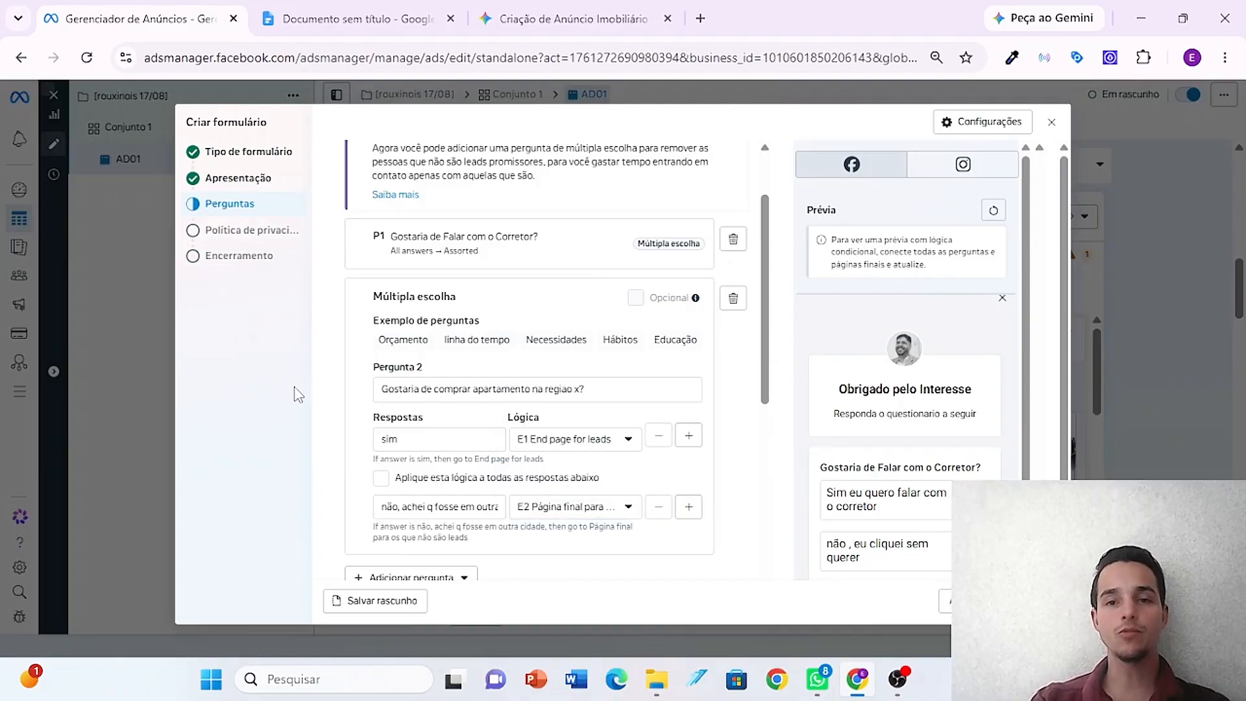
# - Delete the Email field from the form's contact information and confirm the deletion
pyautogui.moveTo(767, 264); pyautogui.dragTo(782, 481)
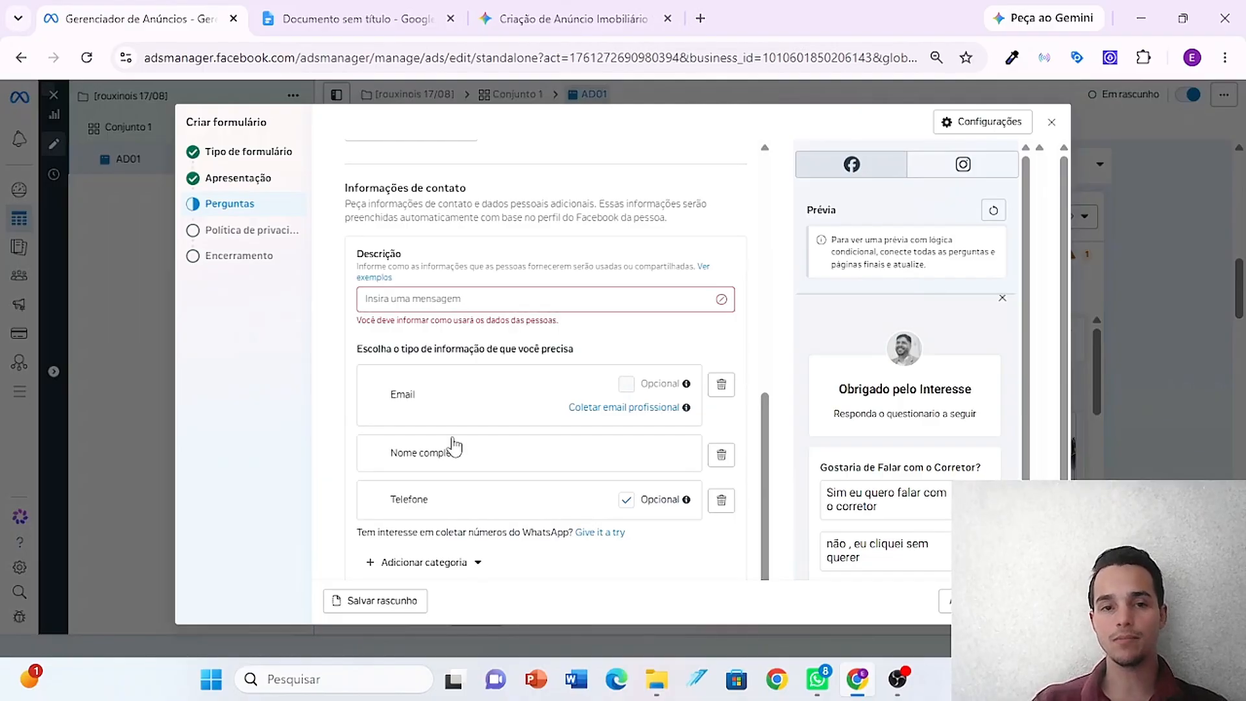
pyautogui.click(717, 387)
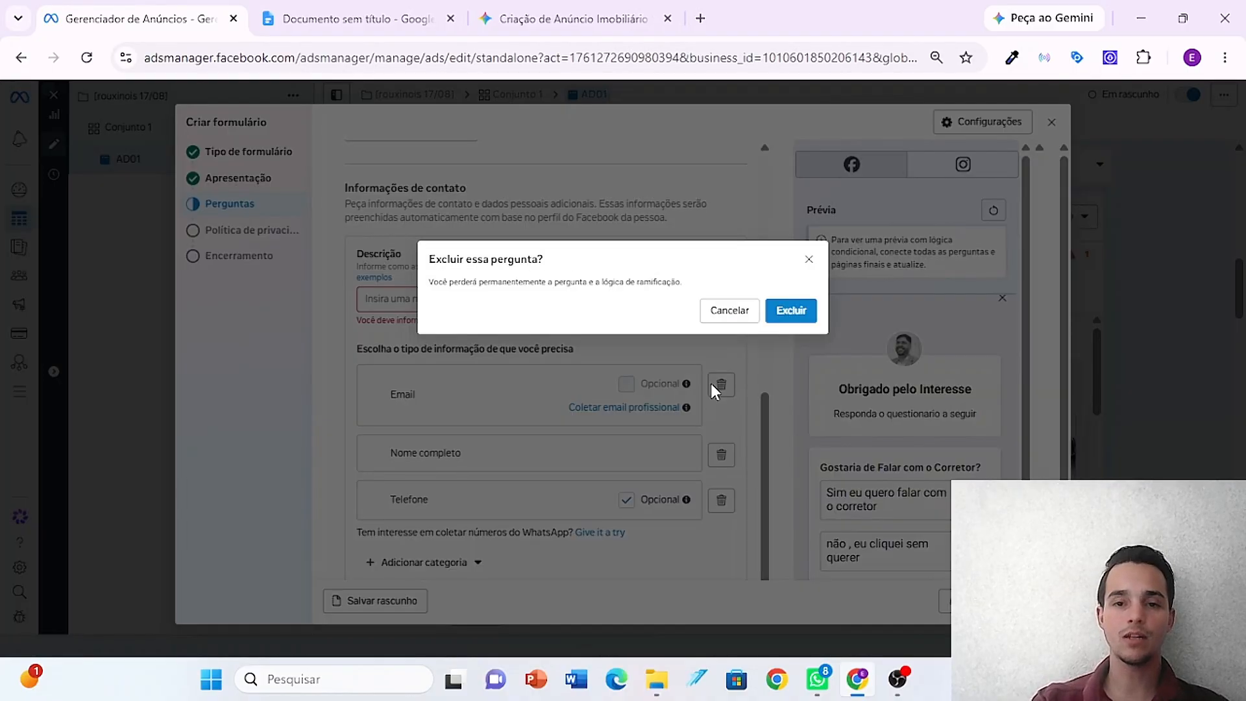
pyautogui.click(791, 310)
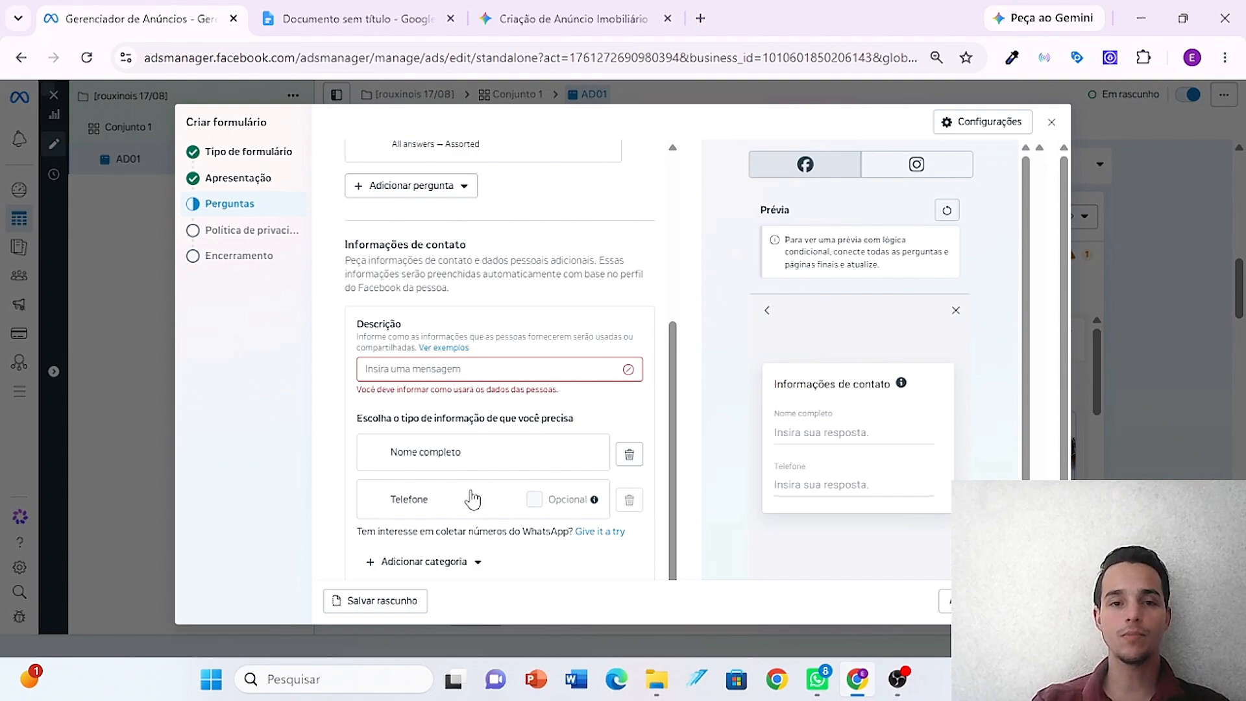
# - Describe the contact data use as "Suas informações serão usadas somente para eu entrar em contato com voce"
pyautogui.click(475, 369)
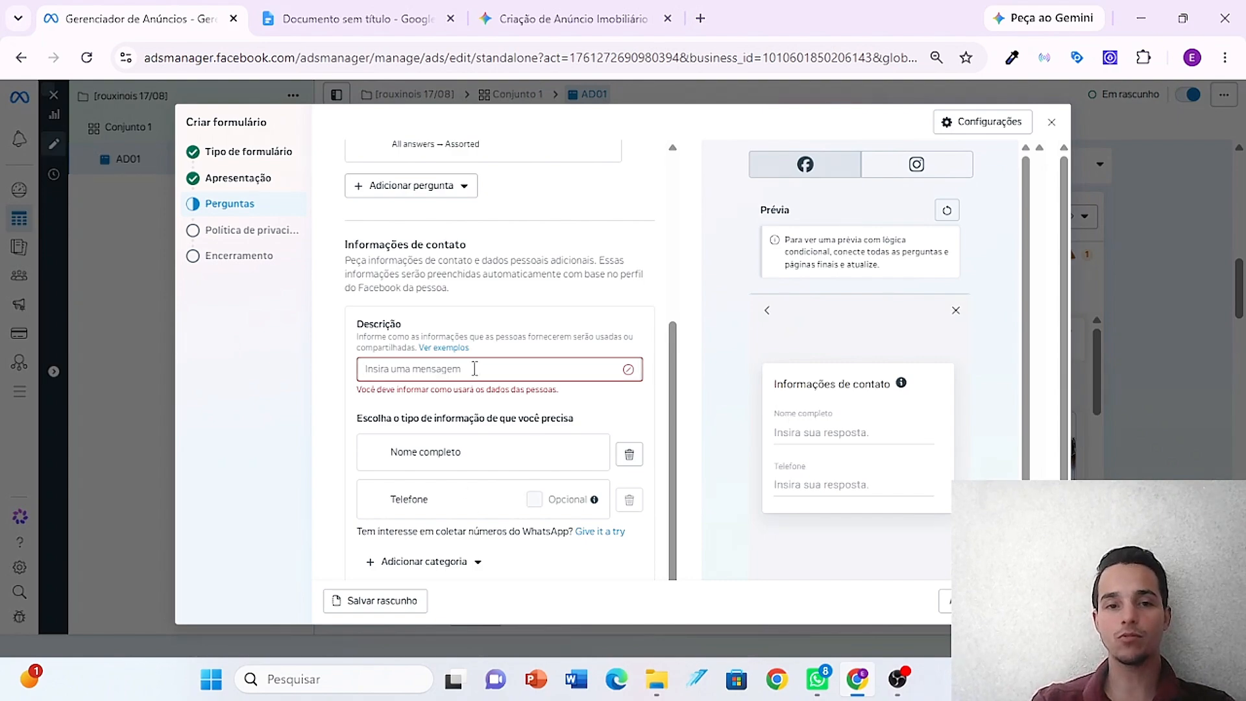
pyautogui.write('Suas informa')
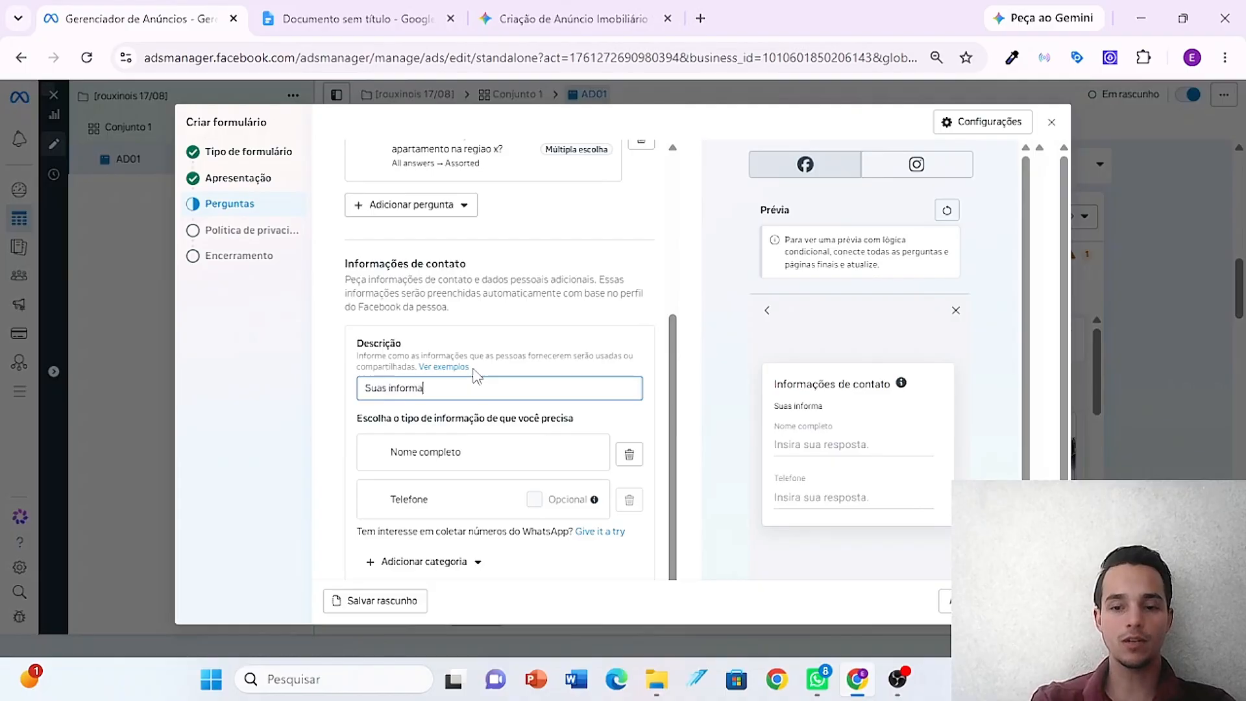
pyautogui.write('ções serão usadas o')
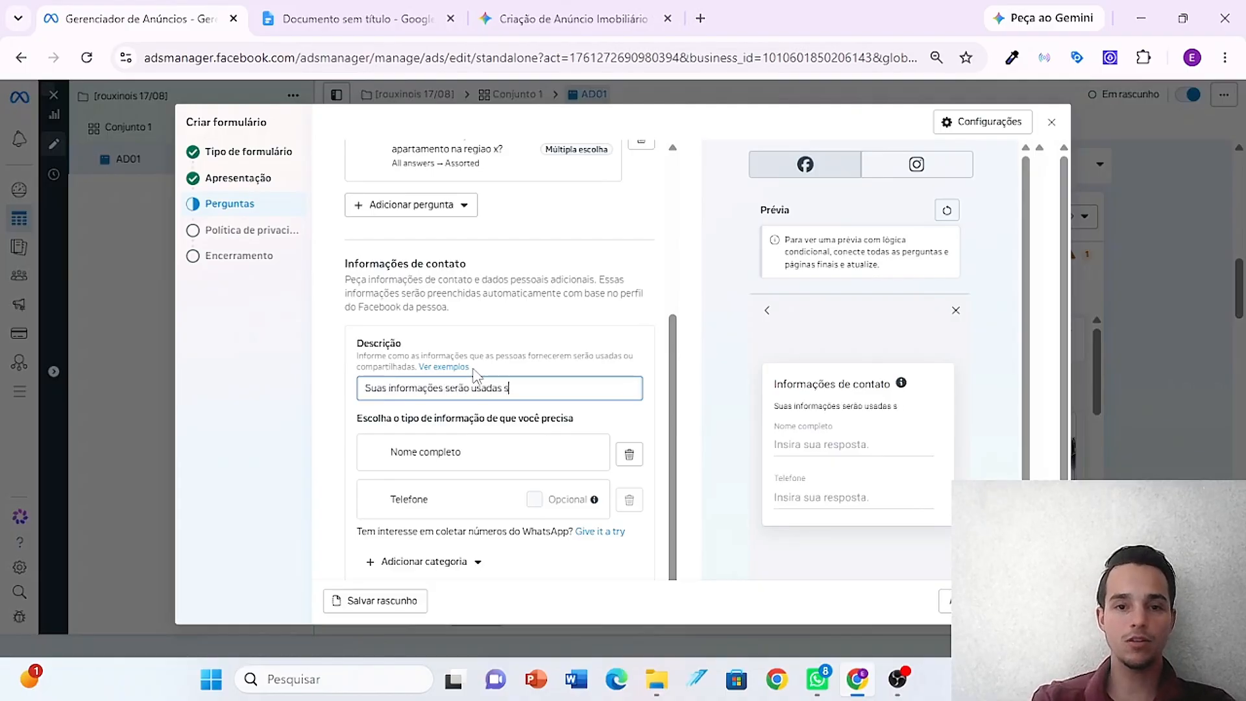
pyautogui.write('omente para eu entrar em contat')
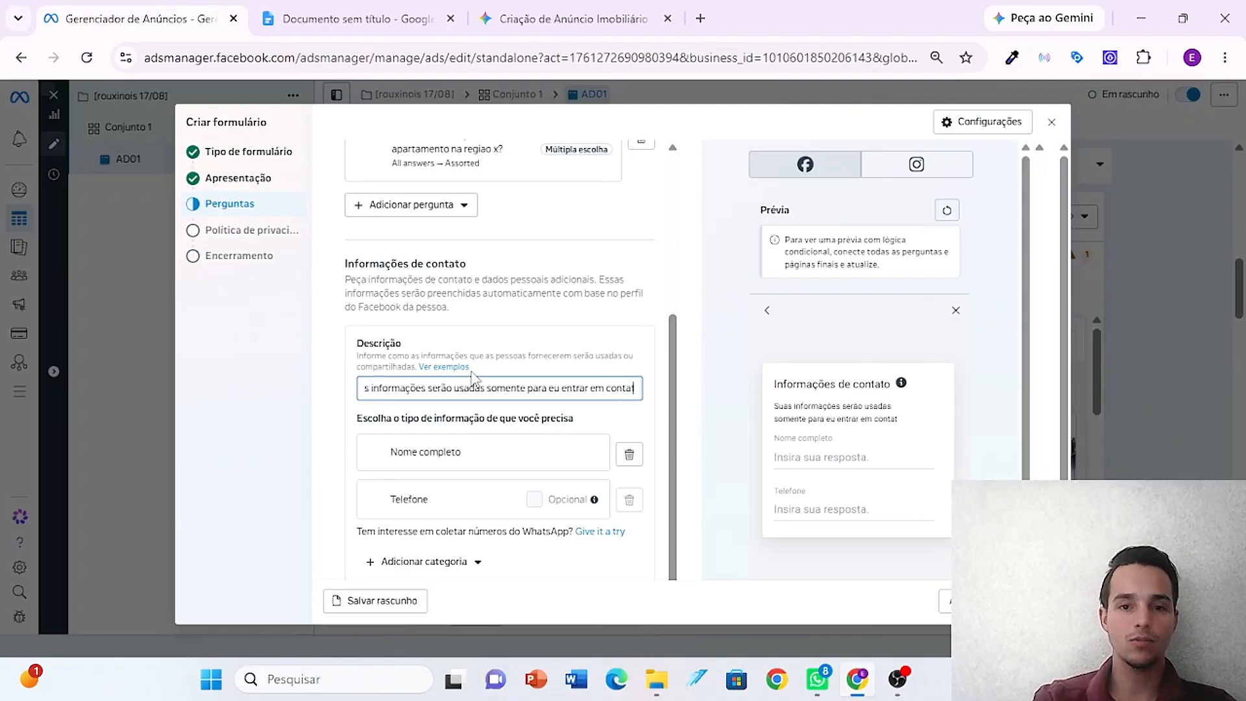
pyautogui.write('o com voce')
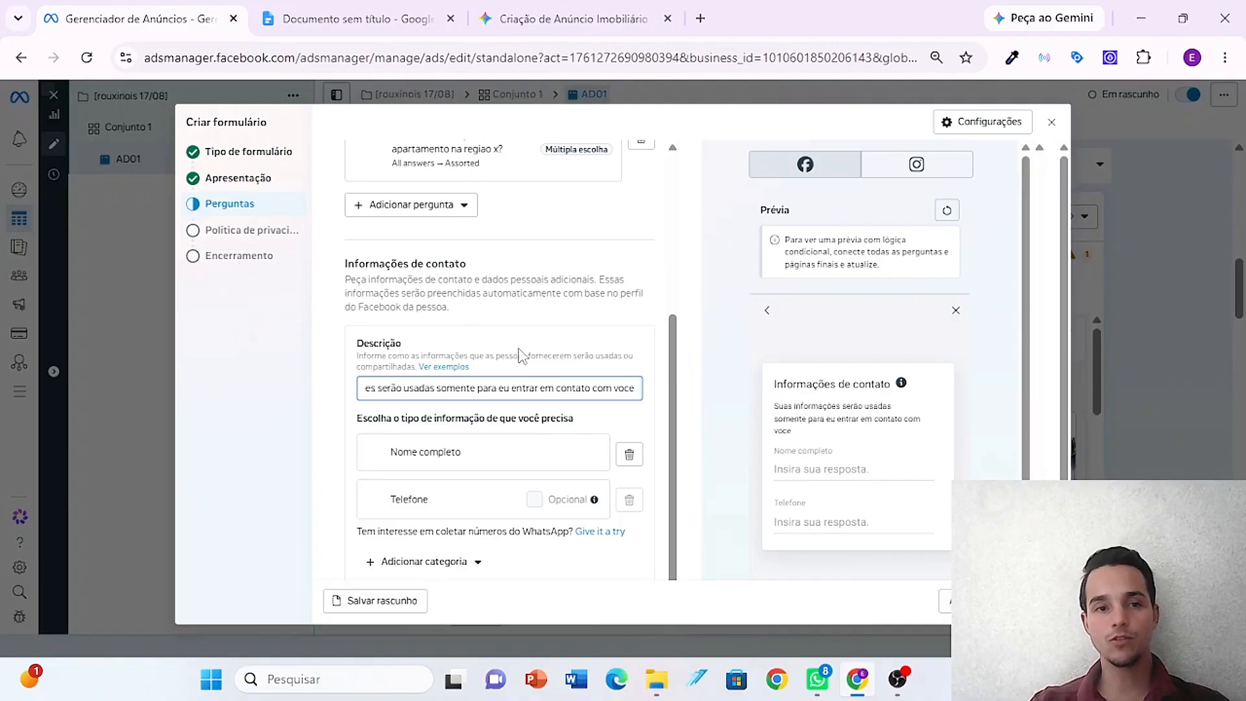
# - Find Meta's supplementary privacy policy by searching Google for "politica de privacidade do meta" in a new tab, and copy its page address
pyautogui.click(250, 234)
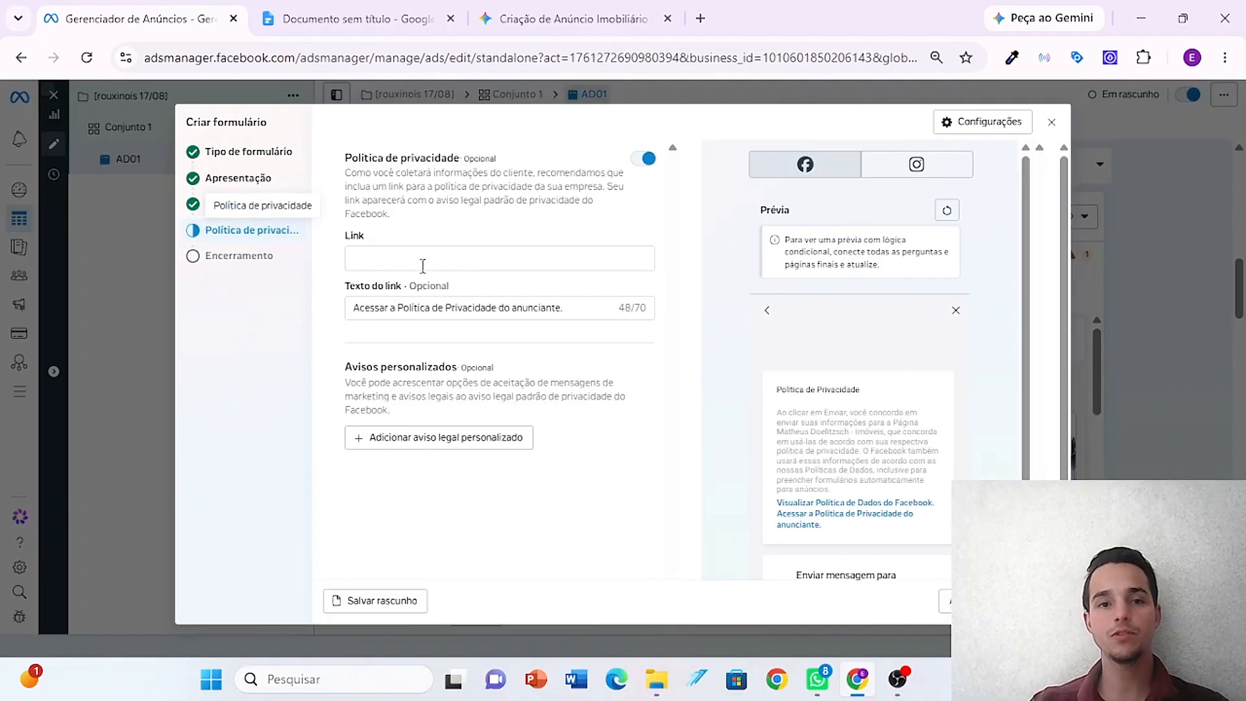
pyautogui.click(701, 18)
pyautogui.write('poli')
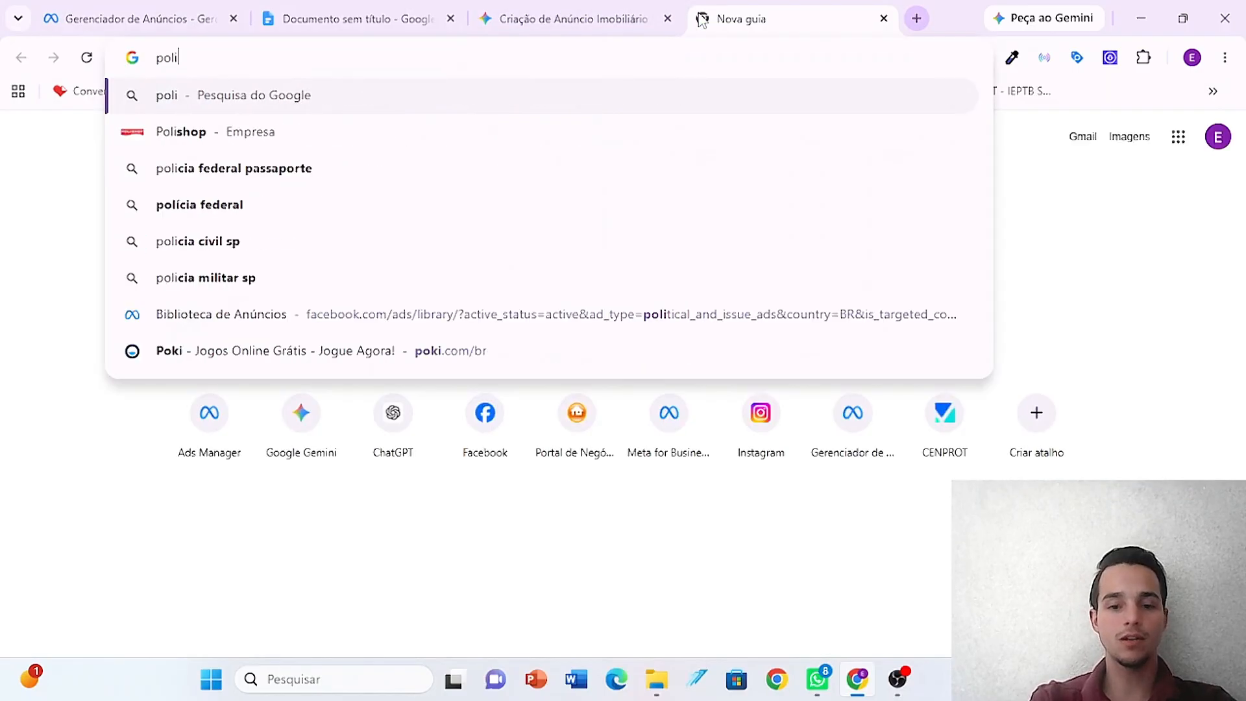
pyautogui.write('tica de privacidade do meta')
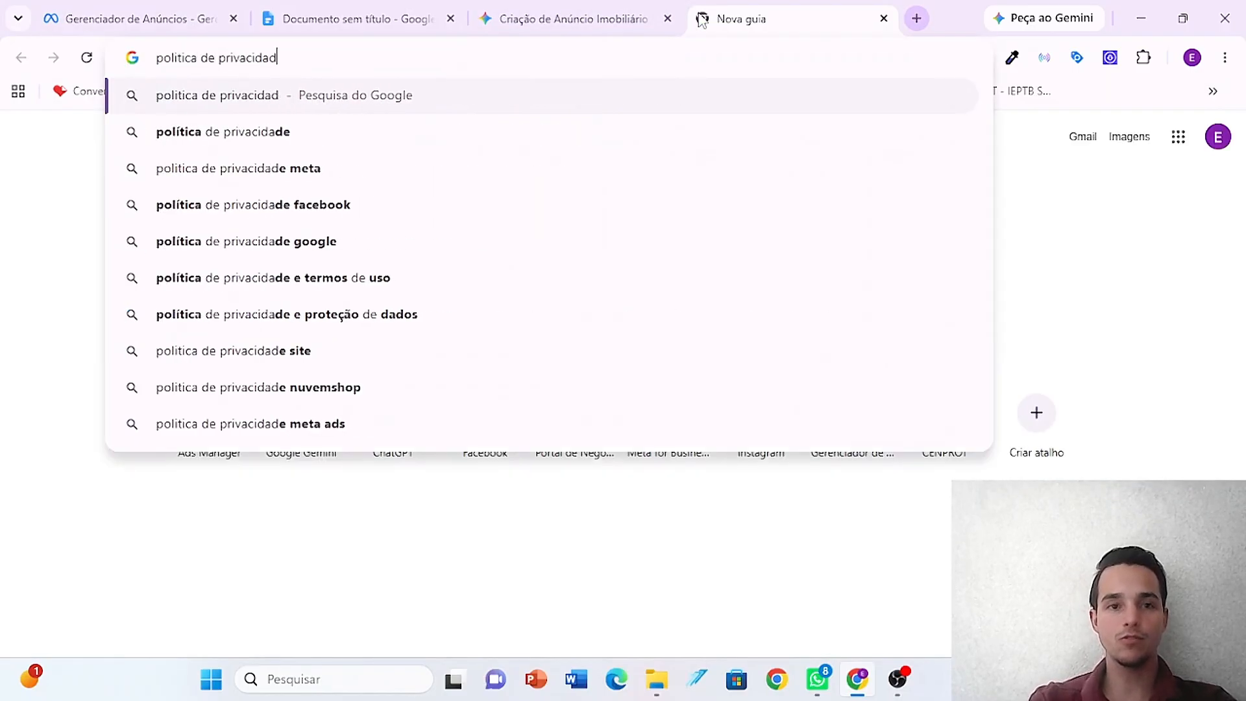
pyautogui.press('Return')
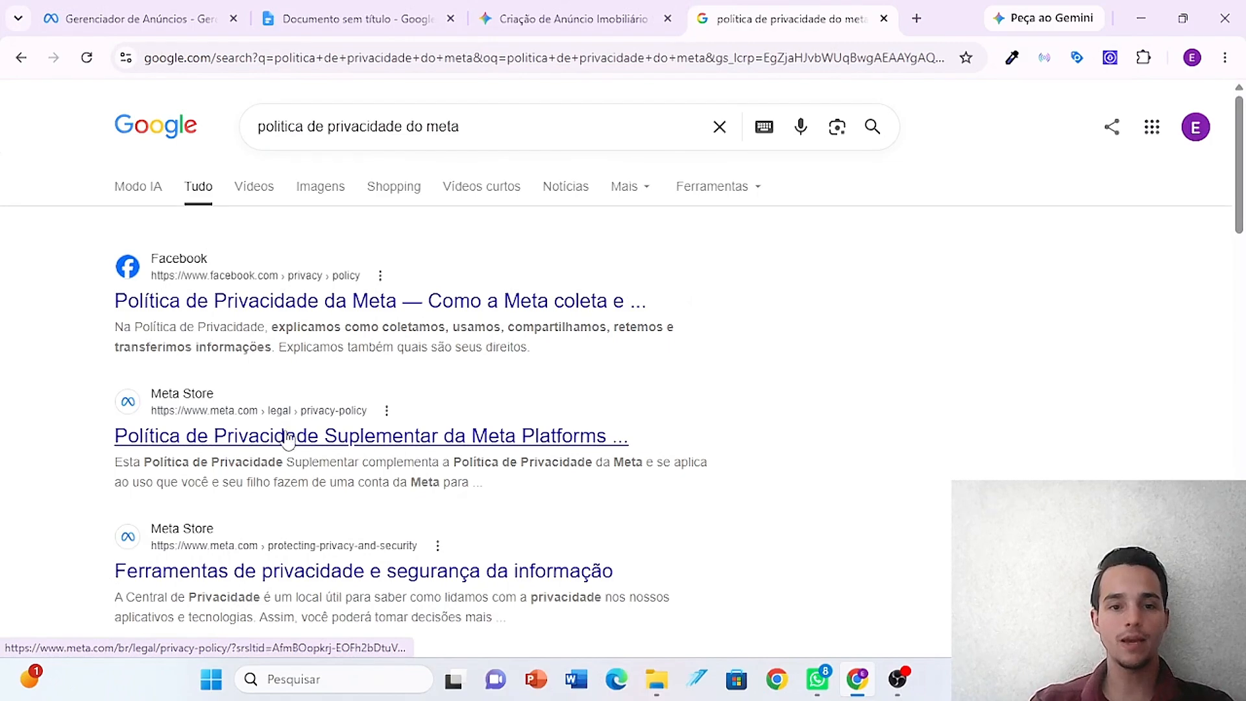
pyautogui.click(300, 310)
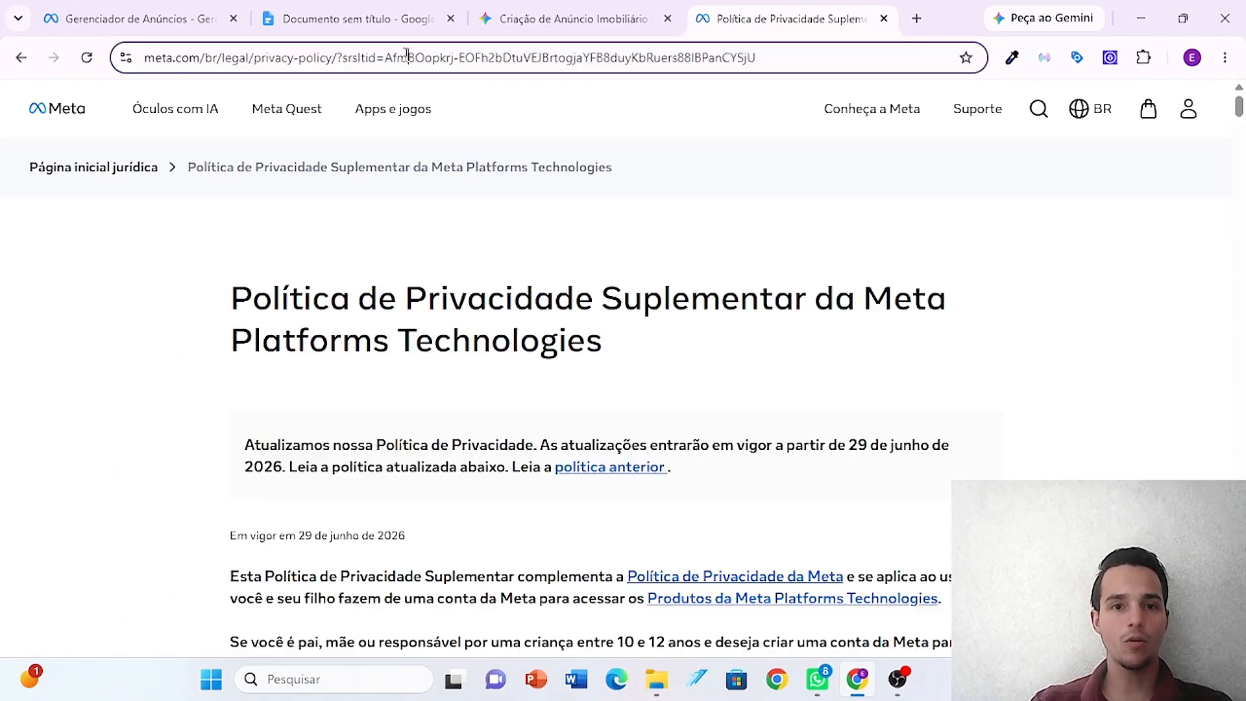
pyautogui.click(406, 57)
# - Return to Ads Manager and enter the copied Meta policy address as the form's privacy policy link
pyautogui.click(195, 19)
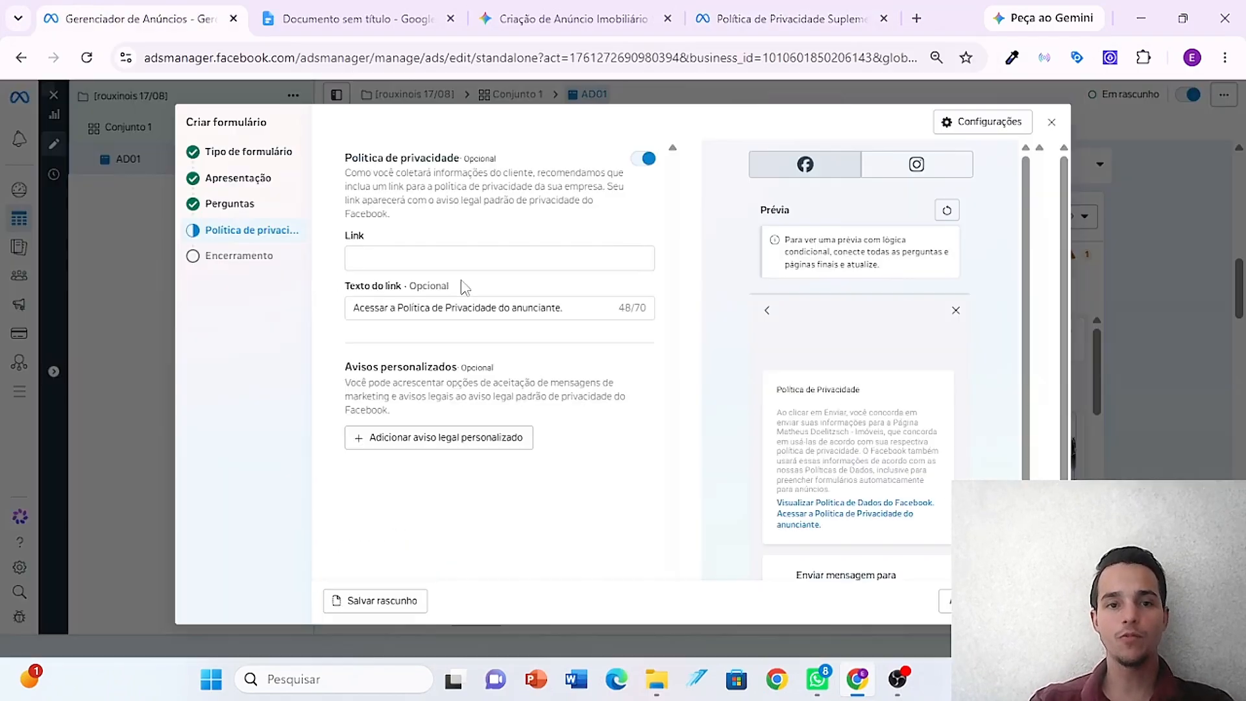
pyautogui.click(465, 263)
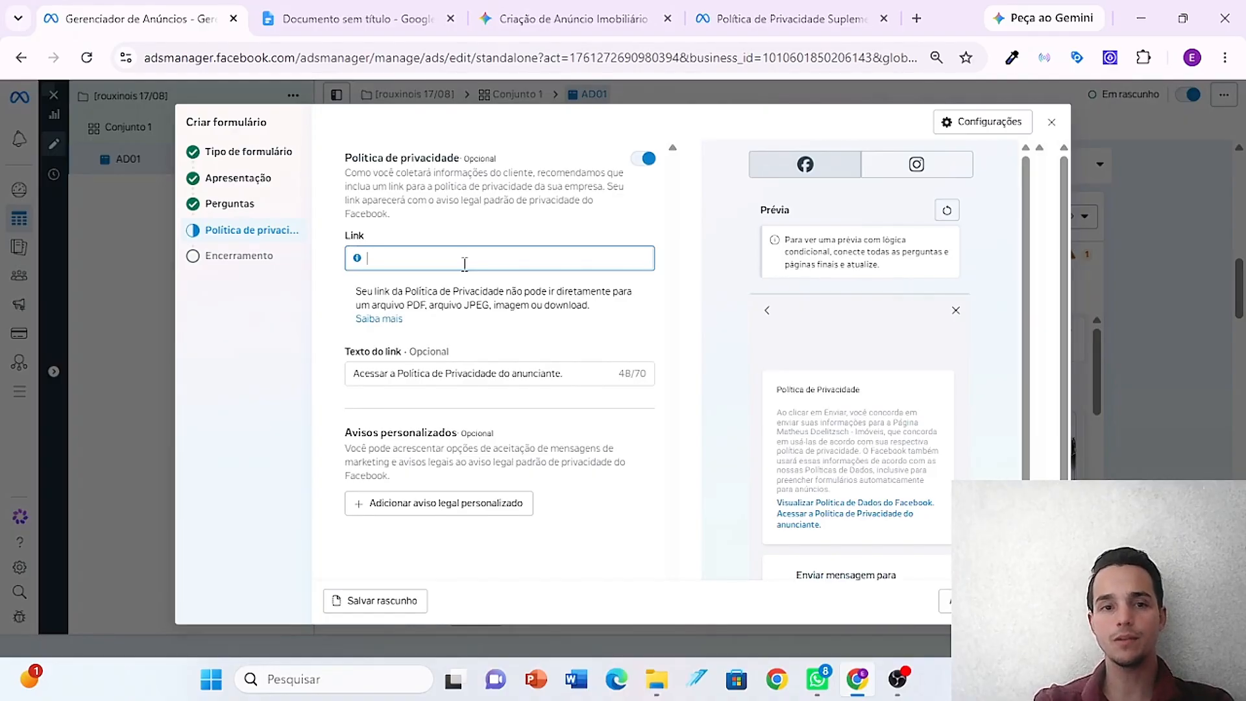
pyautogui.hotkey('ctrl', 'v')
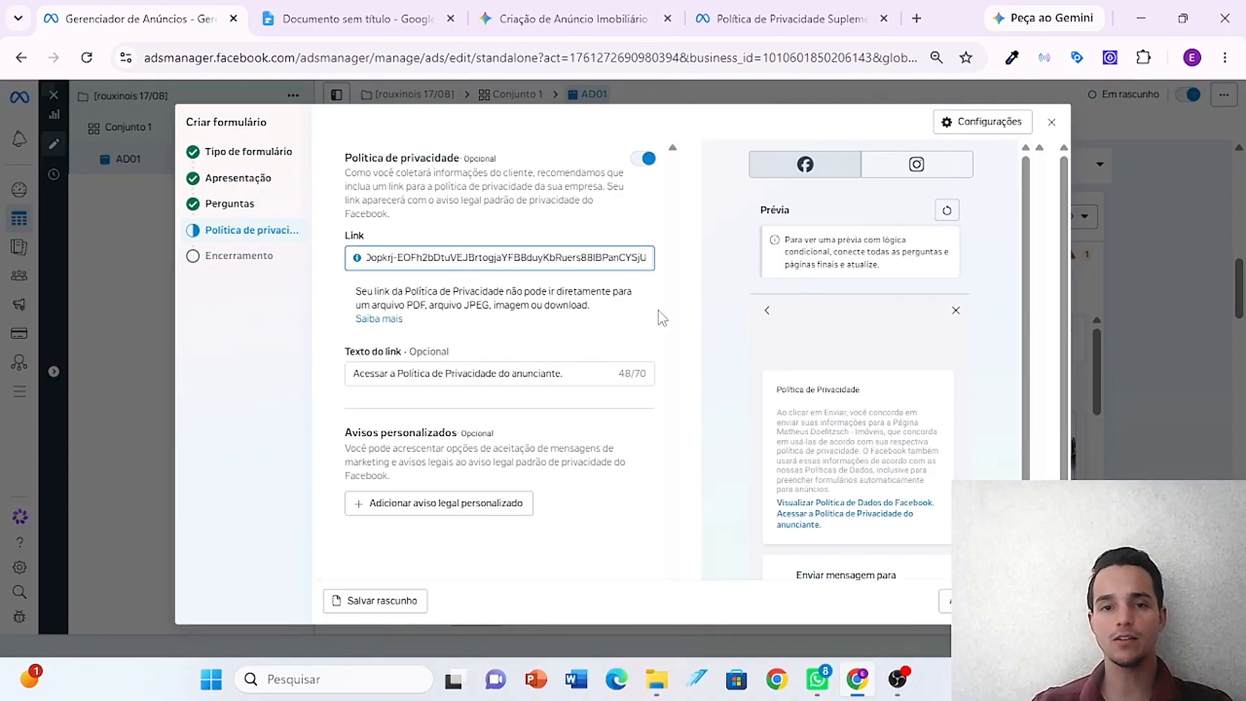
pyautogui.click(661, 318)
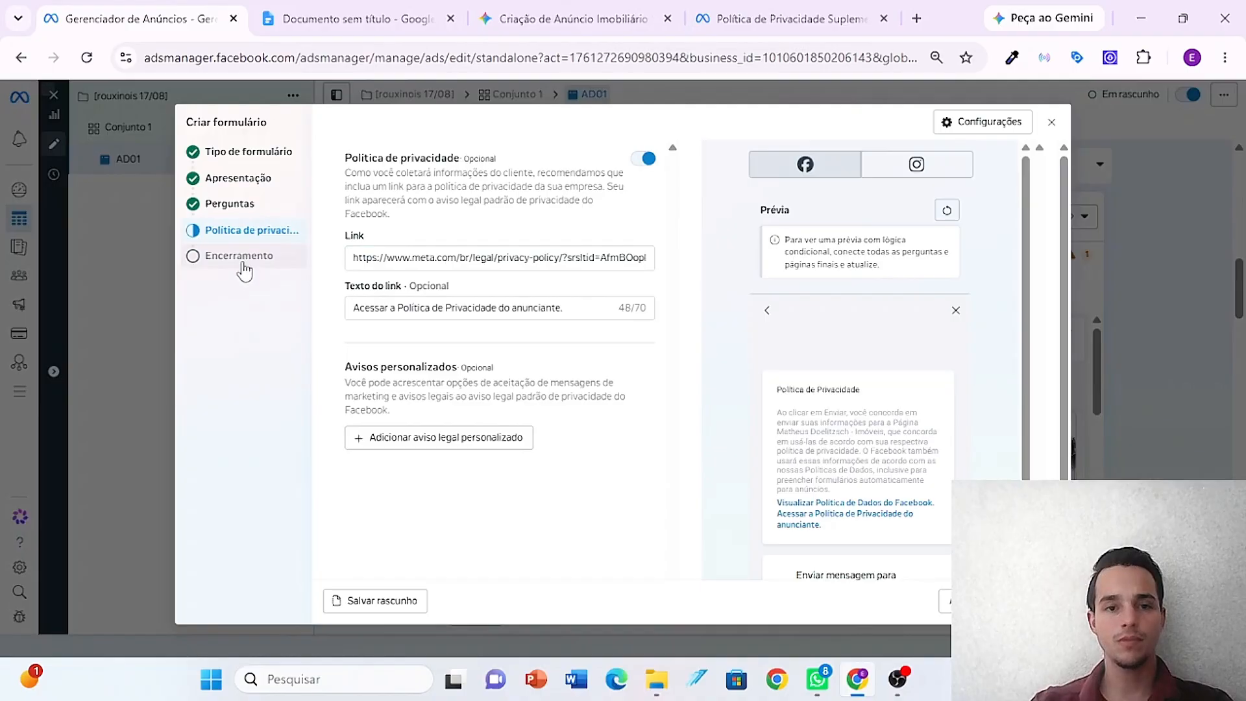
# - Set the title of the closing page "End page for leads" to "Obrigado Pelo Interesse"
pyautogui.click(244, 263)
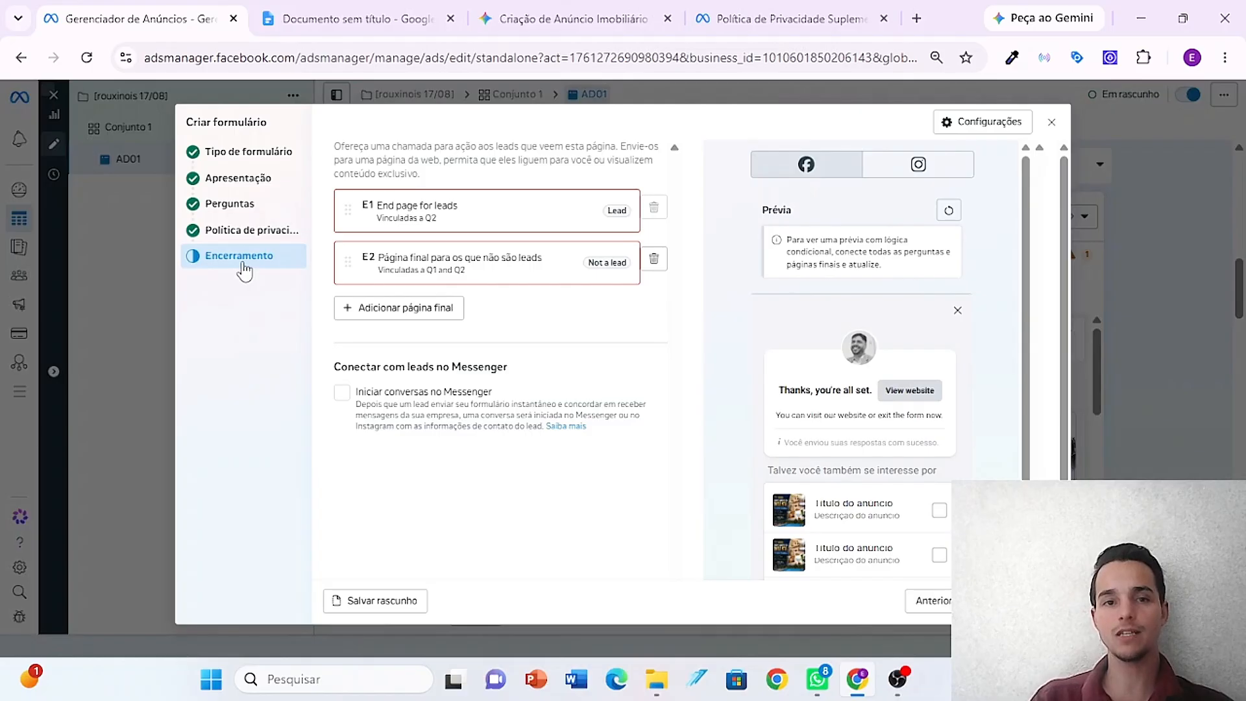
pyautogui.click(436, 219)
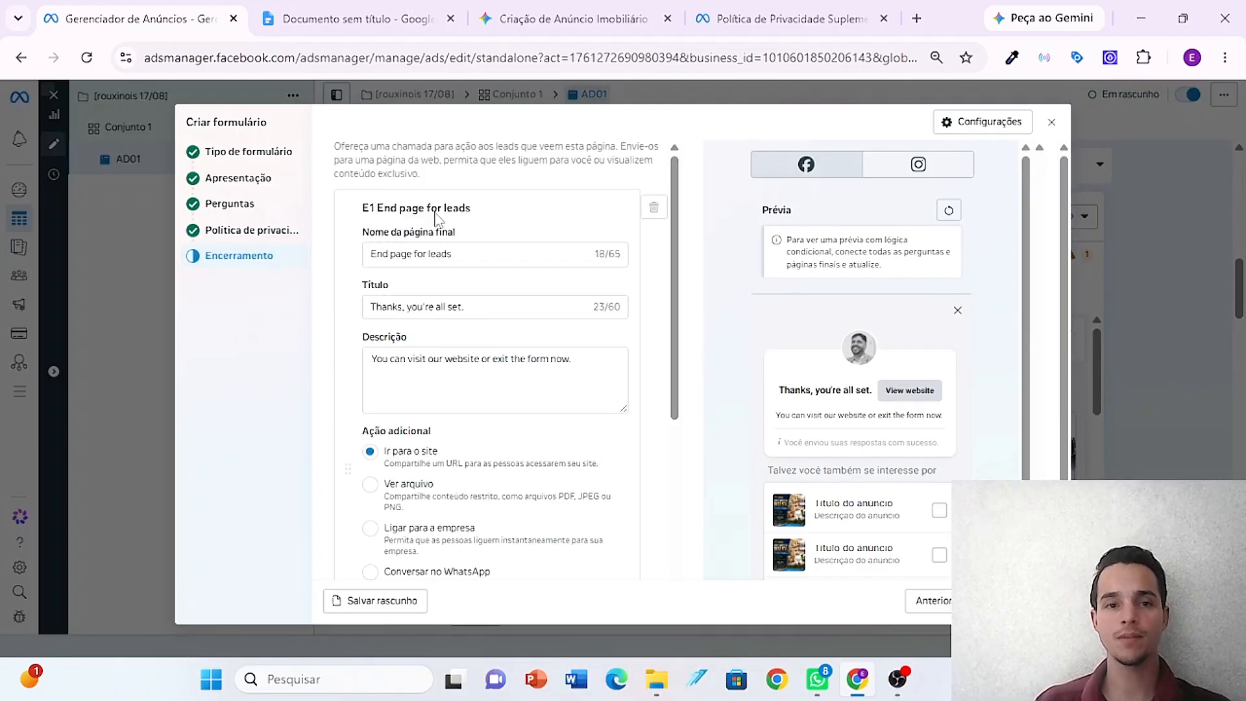
pyautogui.click(475, 306)
pyautogui.moveTo(476, 307); pyautogui.dragTo(311, 307)
pyautogui.write('o')
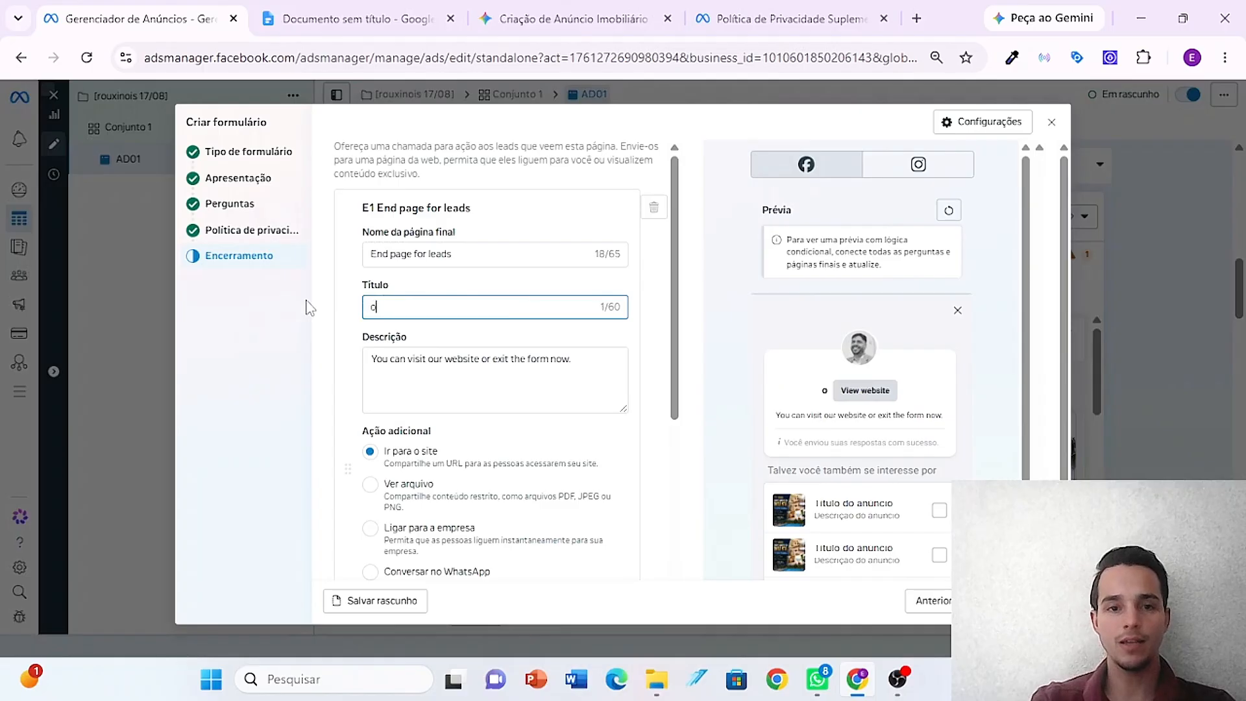
pyautogui.press('BackSpace')
pyautogui.write('Obrigado Pelo Inte')
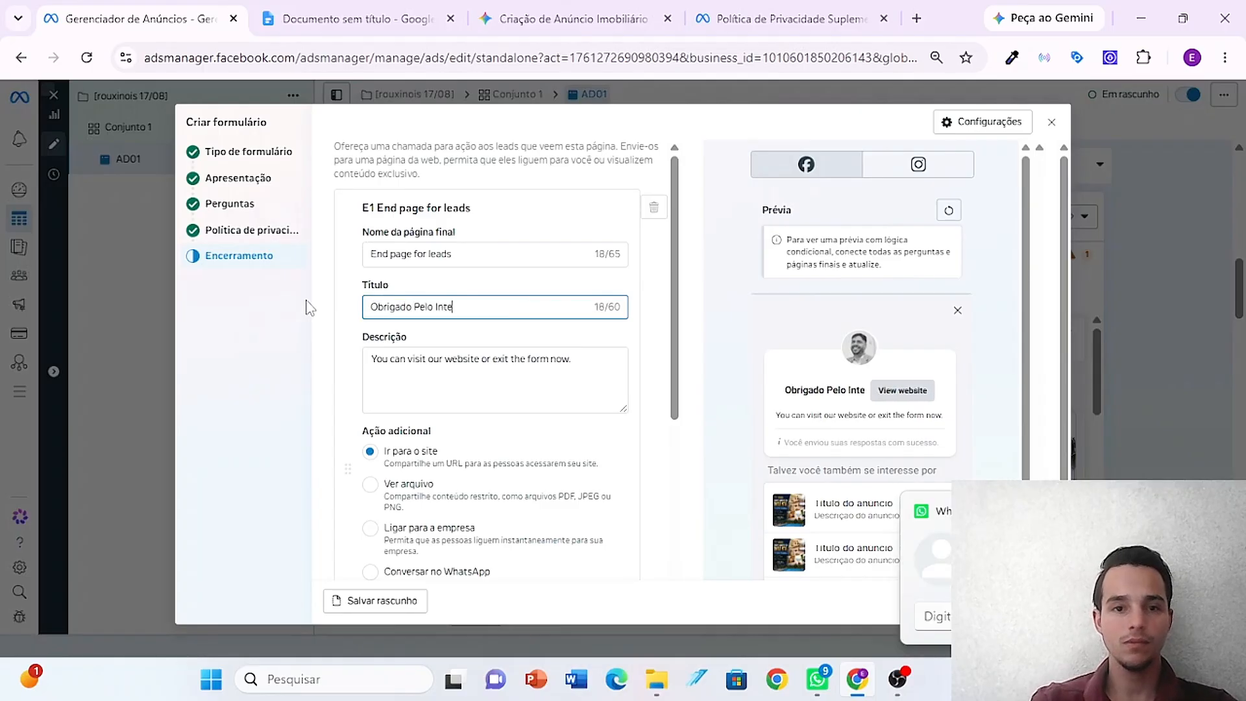
pyautogui.write('resse')
# - Replace the leads closing page's description with "Em breve um de nossos corretores entrara em contato com voce ou se vc preferir um atendimento mais rapido clique no botao do whatsapp"
pyautogui.moveTo(574, 359); pyautogui.dragTo(310, 383)
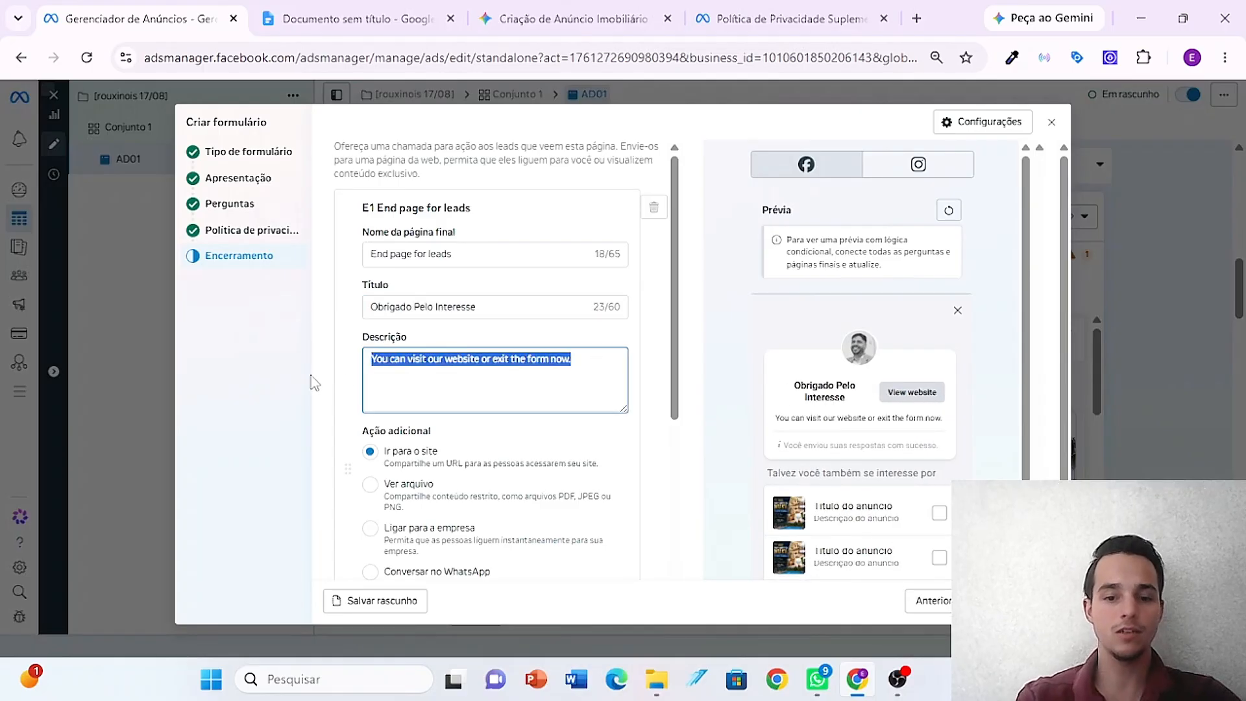
pyautogui.write('Em breve umd e n')
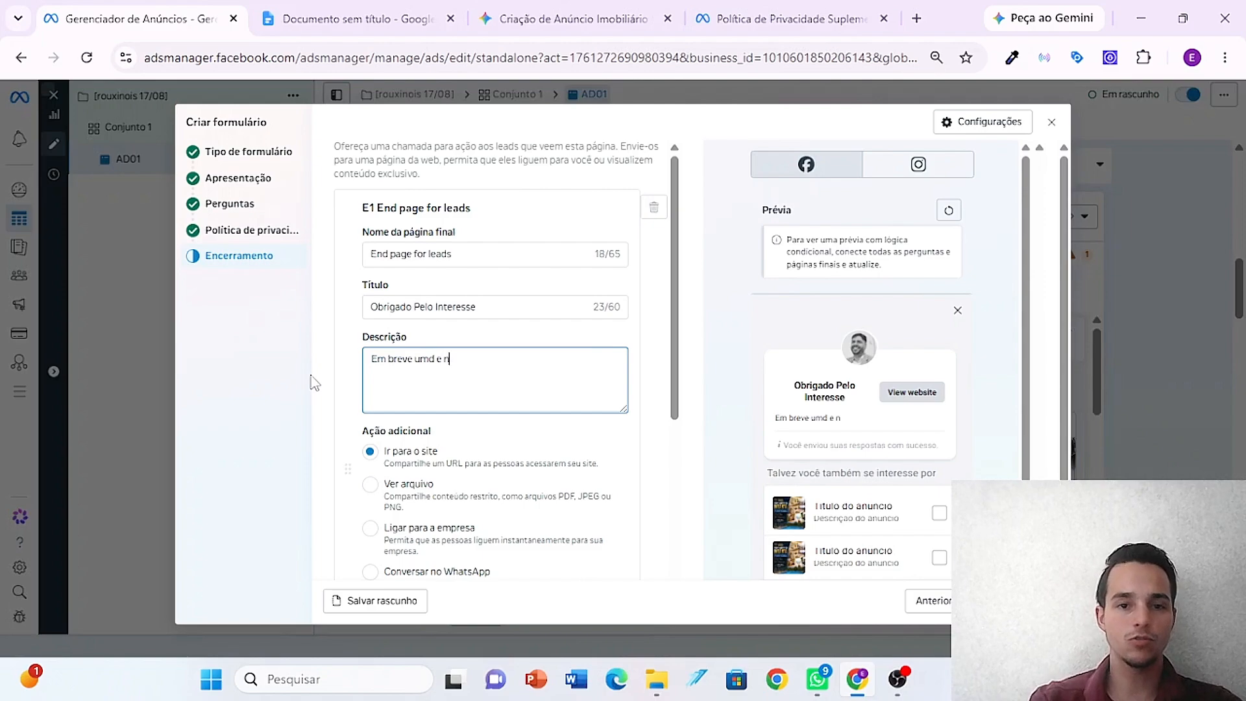
pyautogui.write('ossos corretores ent')
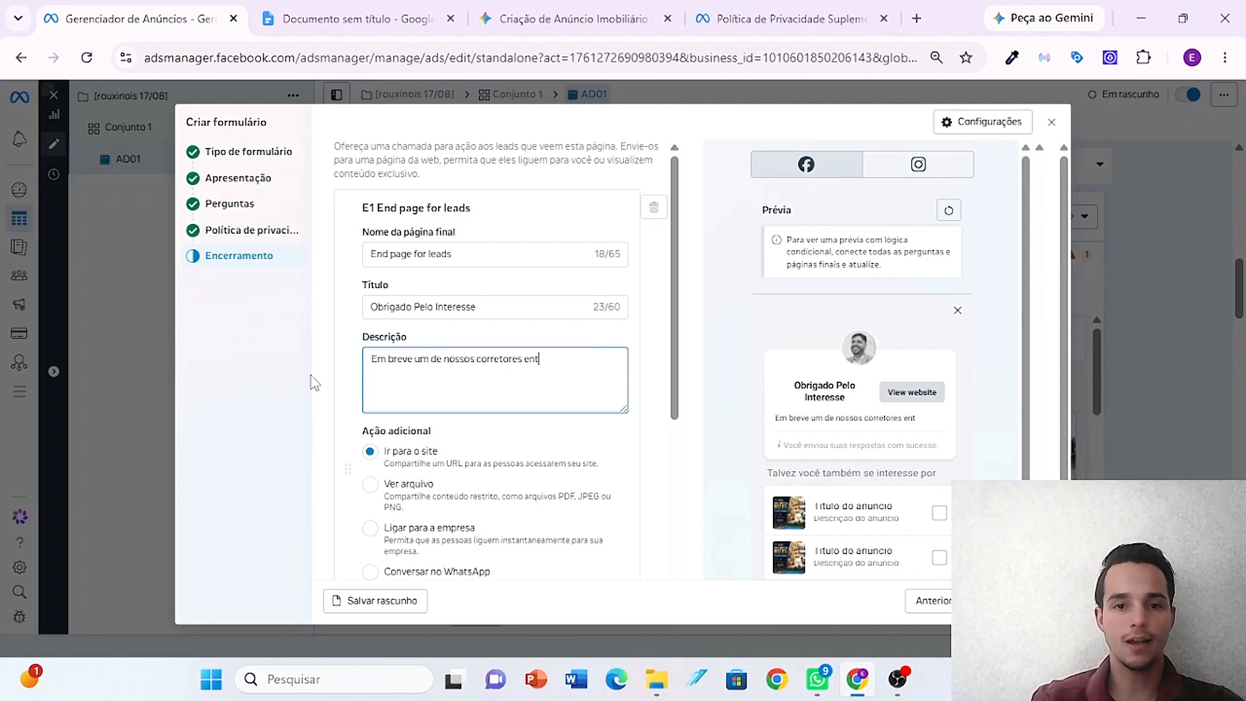
pyautogui.write('rara em contato com voce ou s')
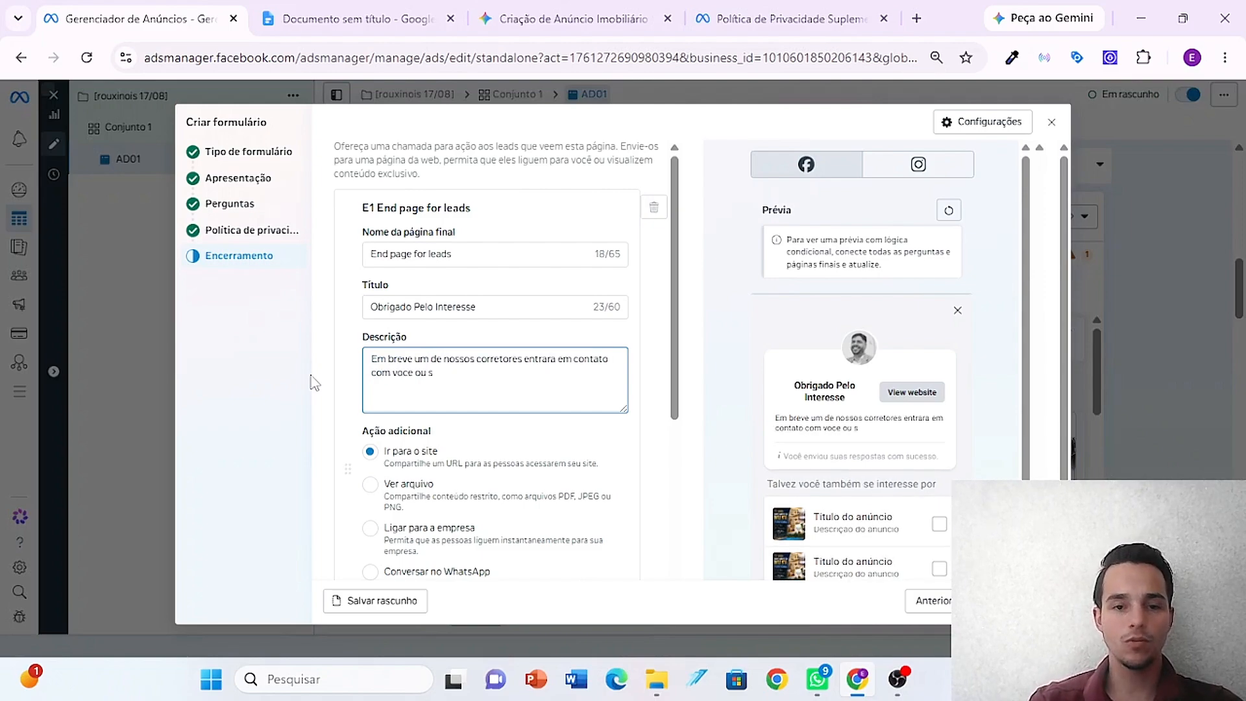
pyautogui.write('e vc preferir u')
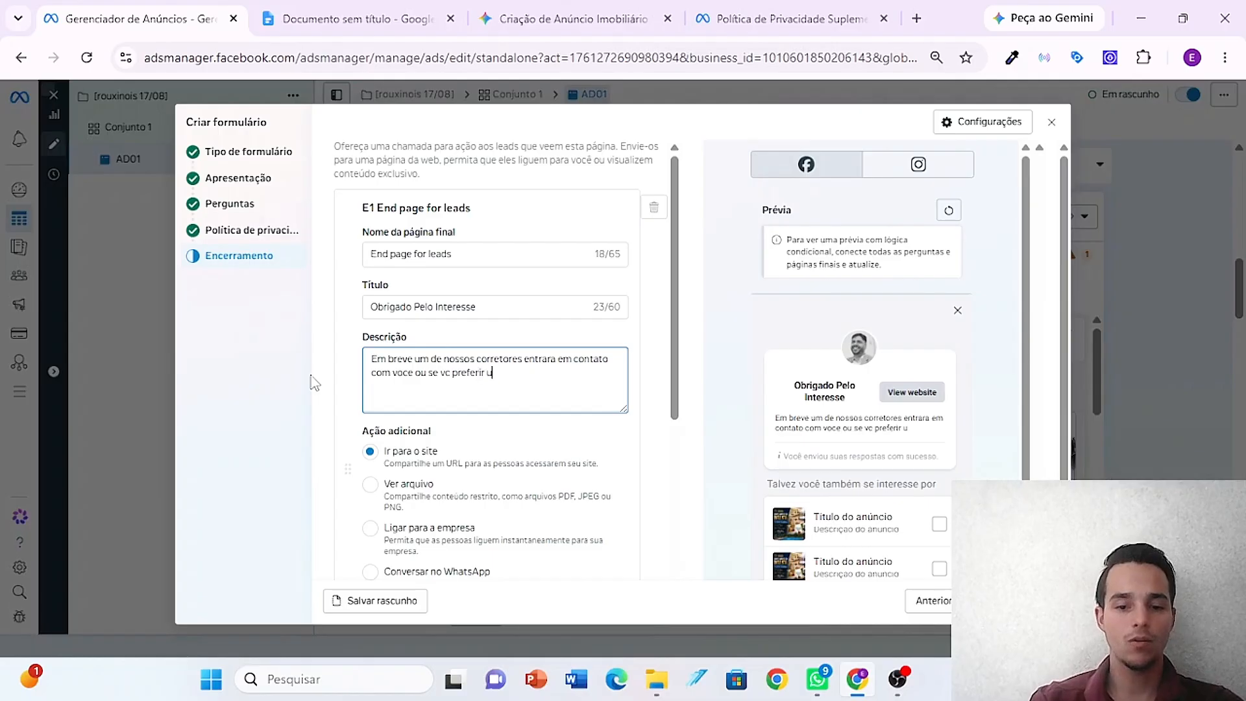
pyautogui.write('m atendimento mais rapid')
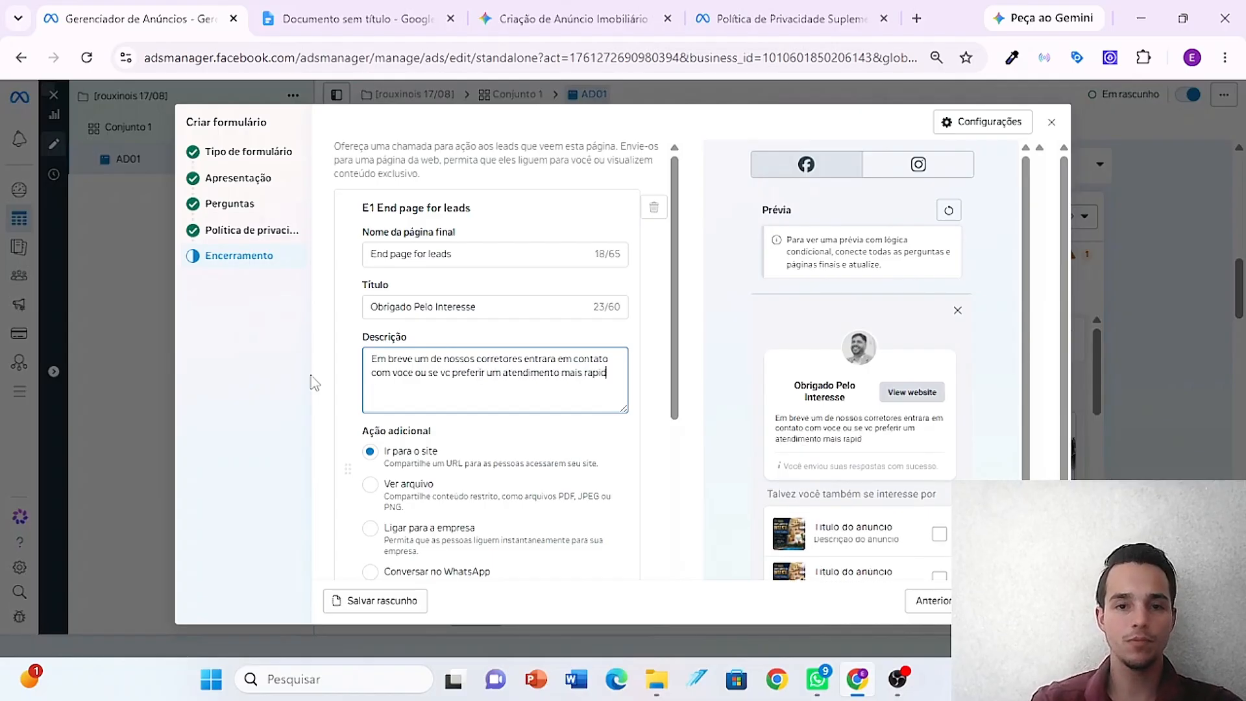
pyautogui.write('o clique no botao do whatsapp')
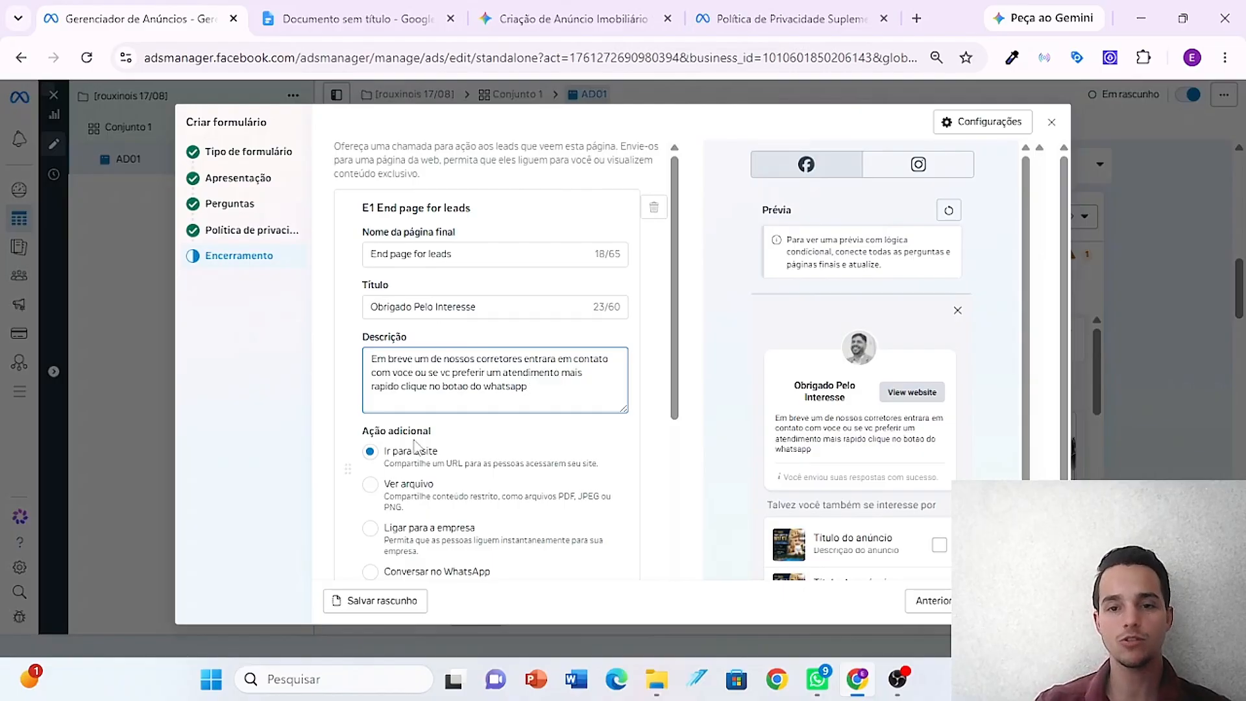
# - Set the leads closing page's additional action to Conversar no WhatsApp, with the call to action "Conversar no whatsapp"
pyautogui.scroll(-3, 678, 364)
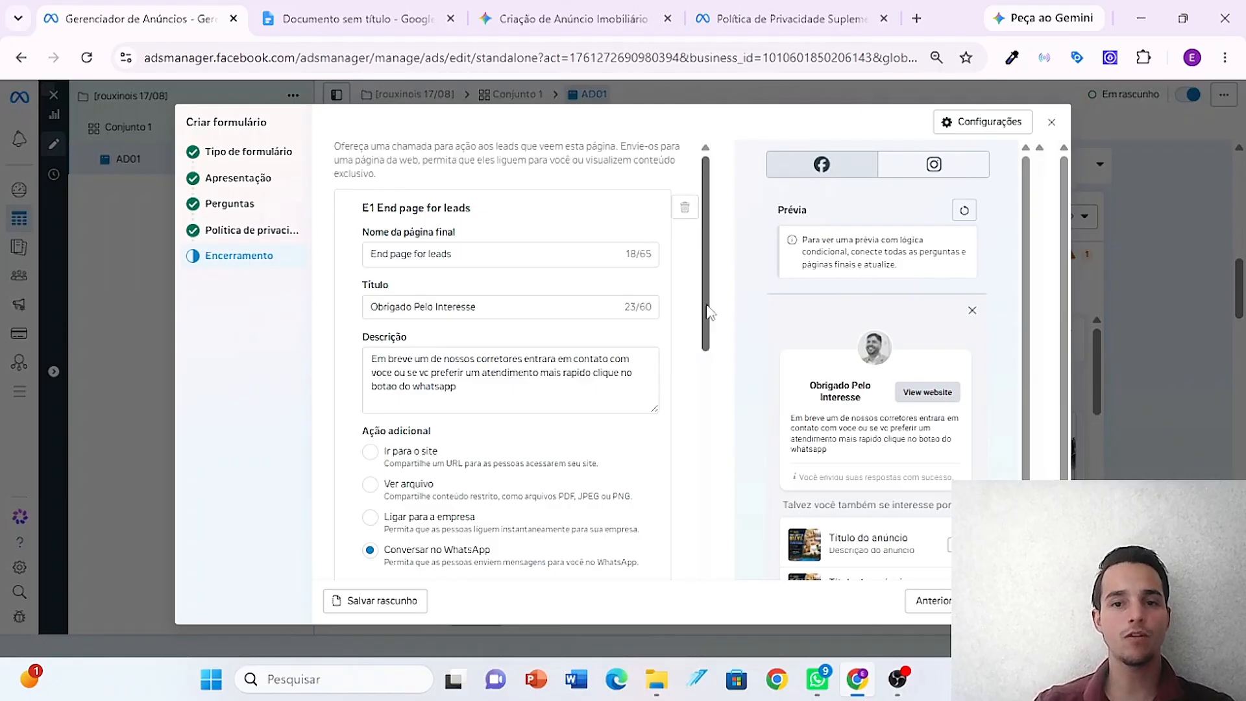
pyautogui.moveTo(706, 335); pyautogui.dragTo(705, 370)
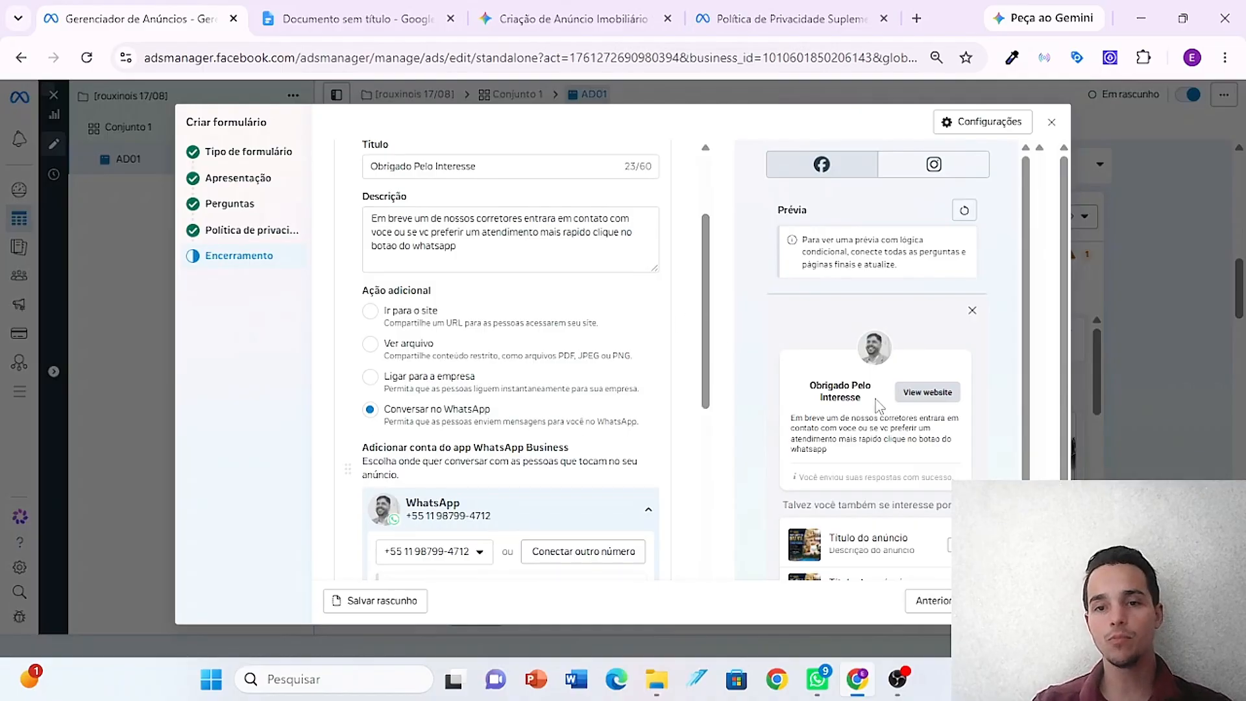
pyautogui.moveTo(708, 332); pyautogui.dragTo(718, 439)
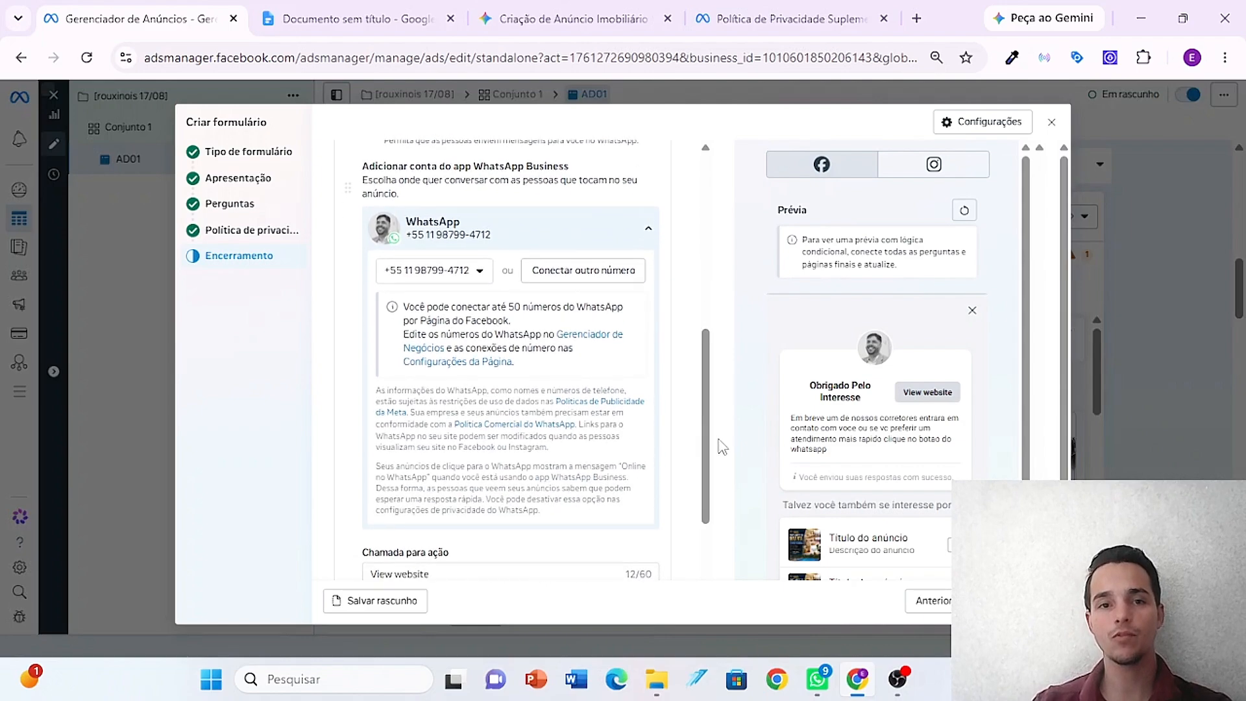
pyautogui.rightClick(724, 380)
pyautogui.moveTo(706, 375); pyautogui.dragTo(704, 332)
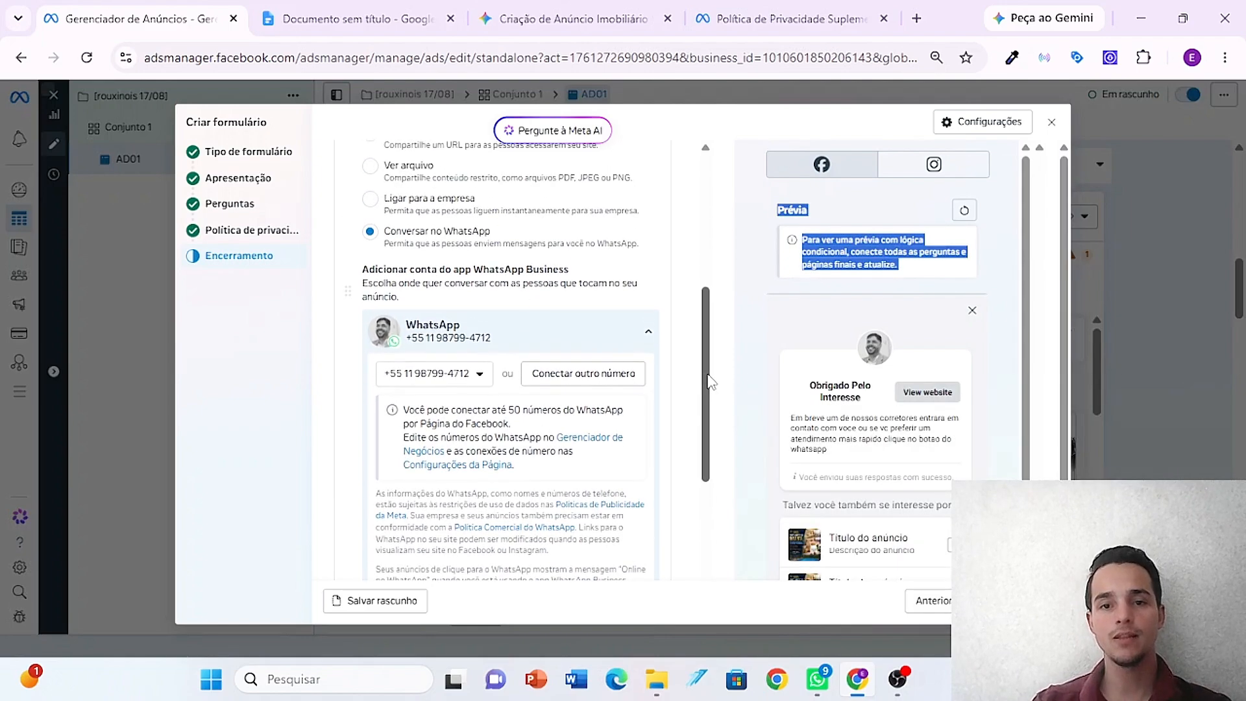
pyautogui.moveTo(710, 382); pyautogui.dragTo(697, 457)
pyautogui.tripleClick(478, 494)
pyautogui.write('Con')
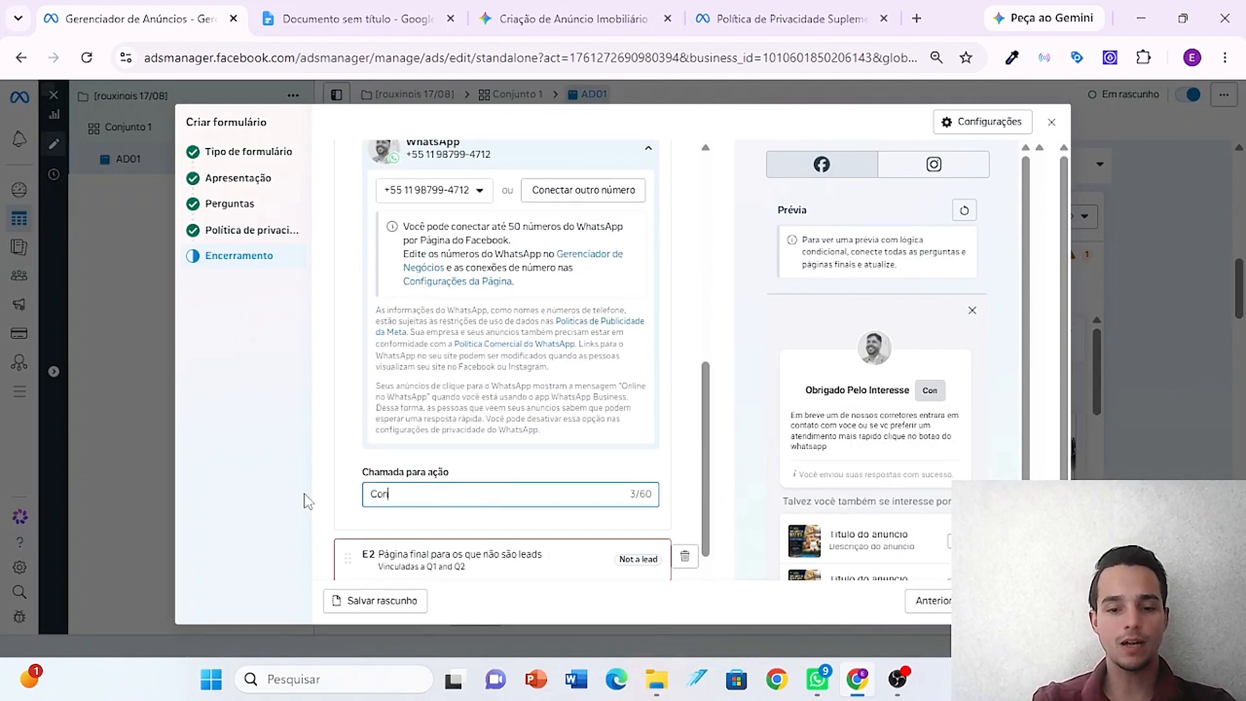
pyautogui.write('versar no whatsapp')
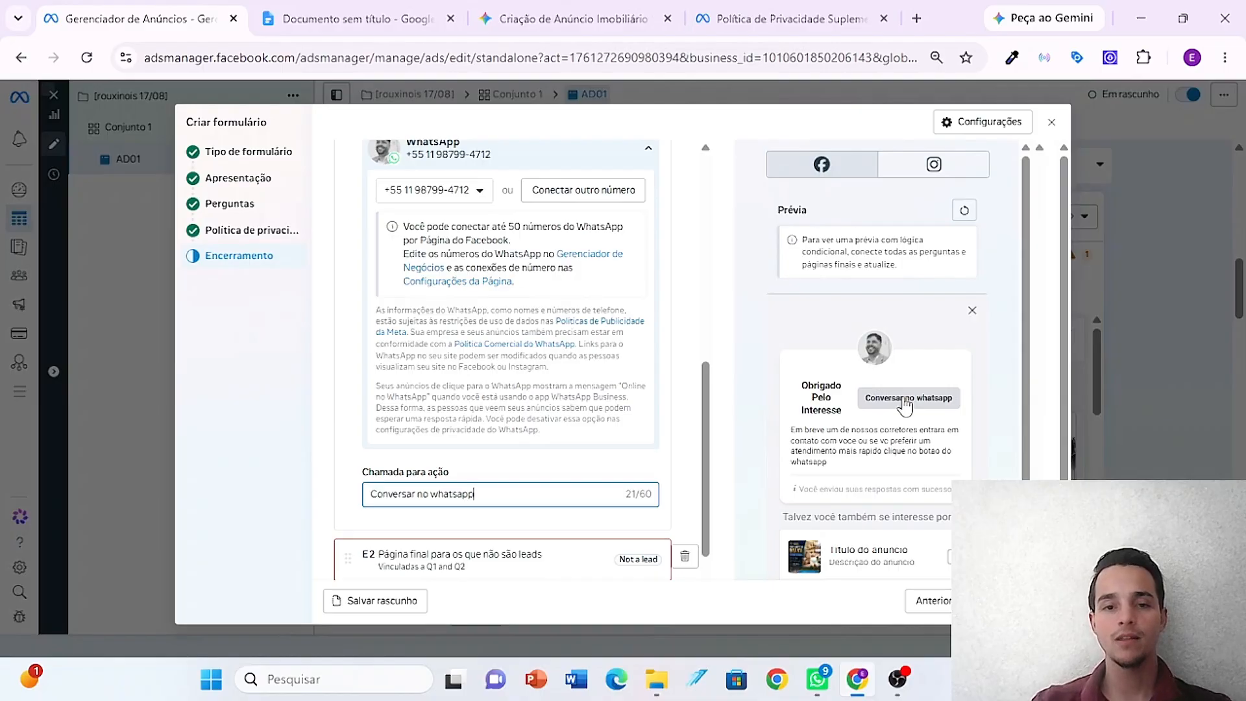
# - Open the closing page for non-leads and set its call-to-action text to "visitar perfil do instagram"
pyautogui.scroll(4, 706, 388)
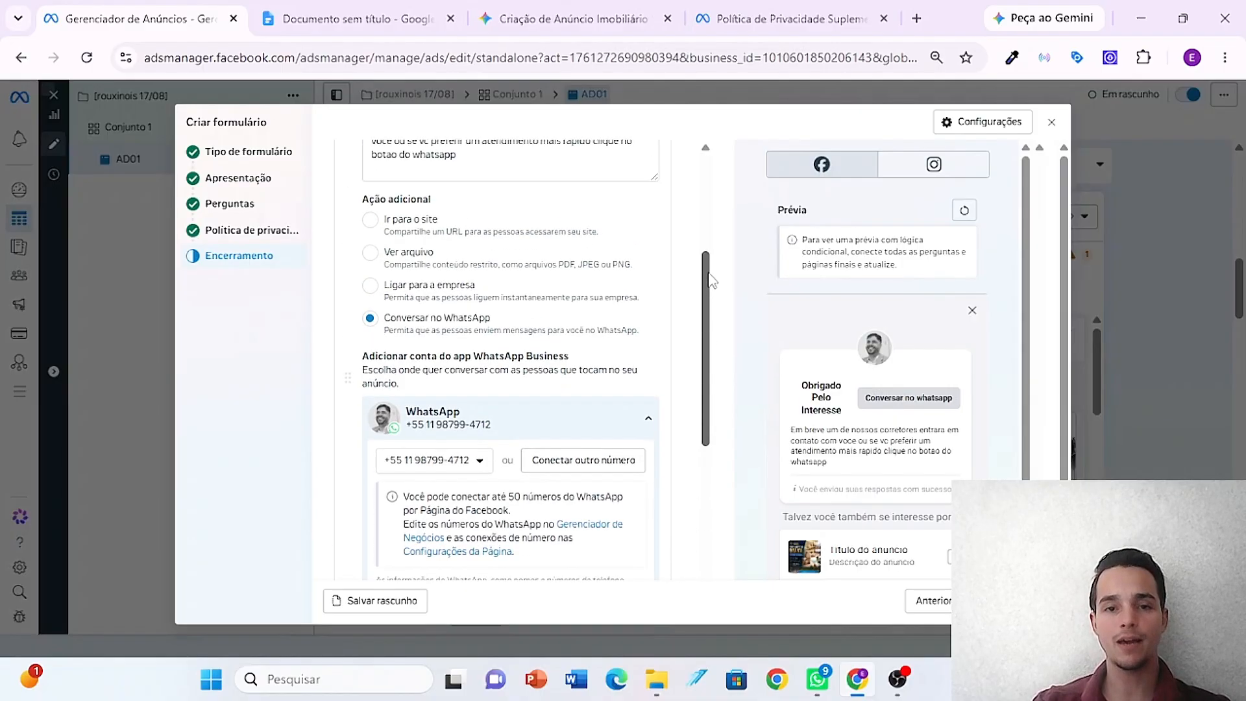
pyautogui.click(648, 421)
pyautogui.scroll(3, 670, 258)
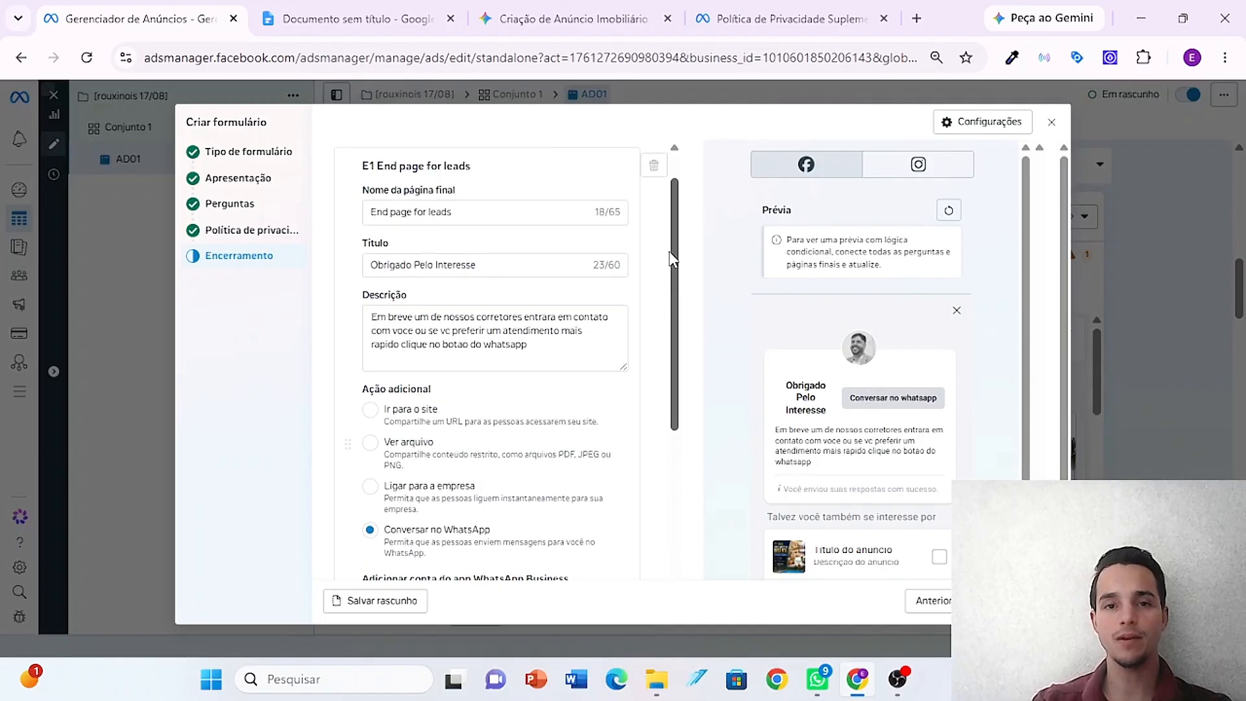
pyautogui.scroll(-5, 678, 355)
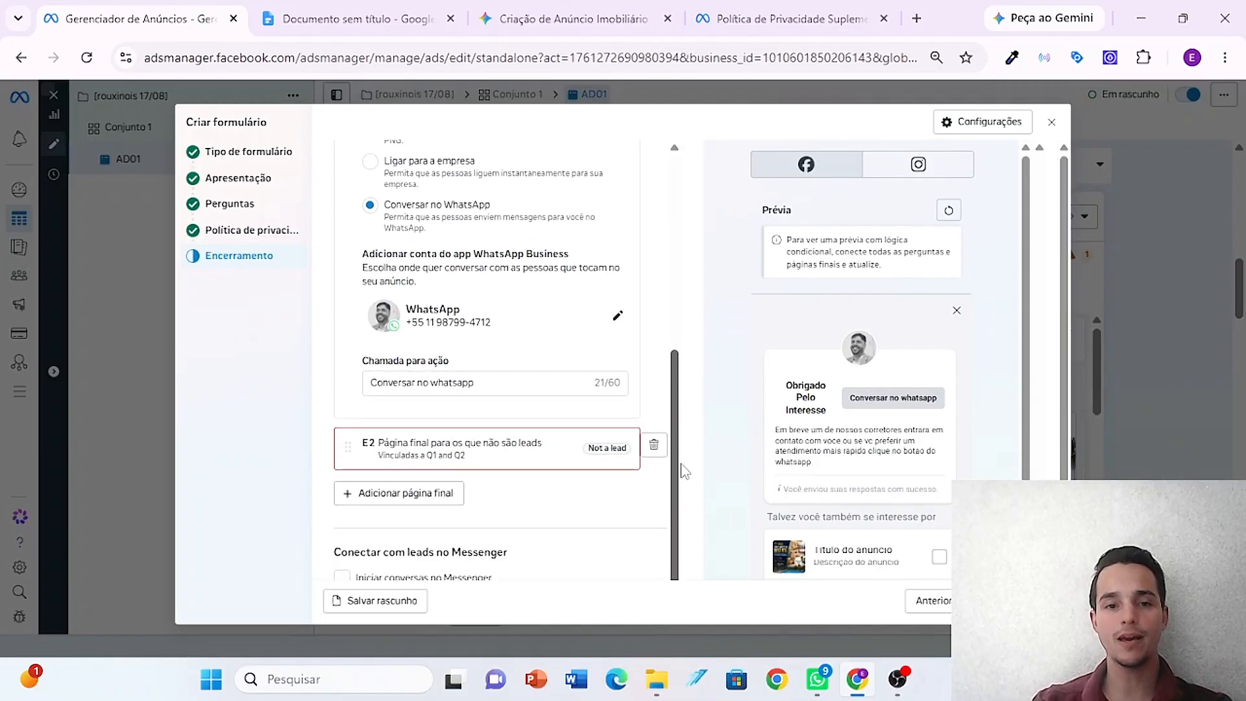
pyautogui.click(509, 457)
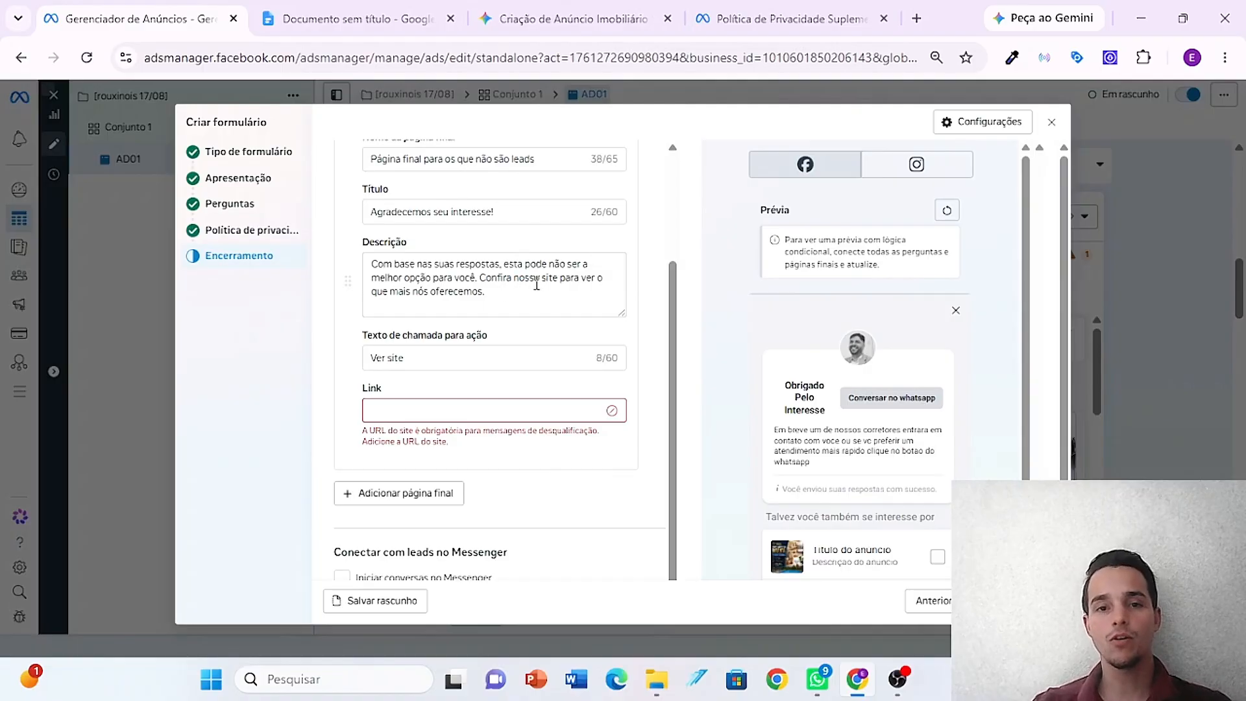
pyautogui.click(476, 356)
pyautogui.hotkey('ctrl', 'a')
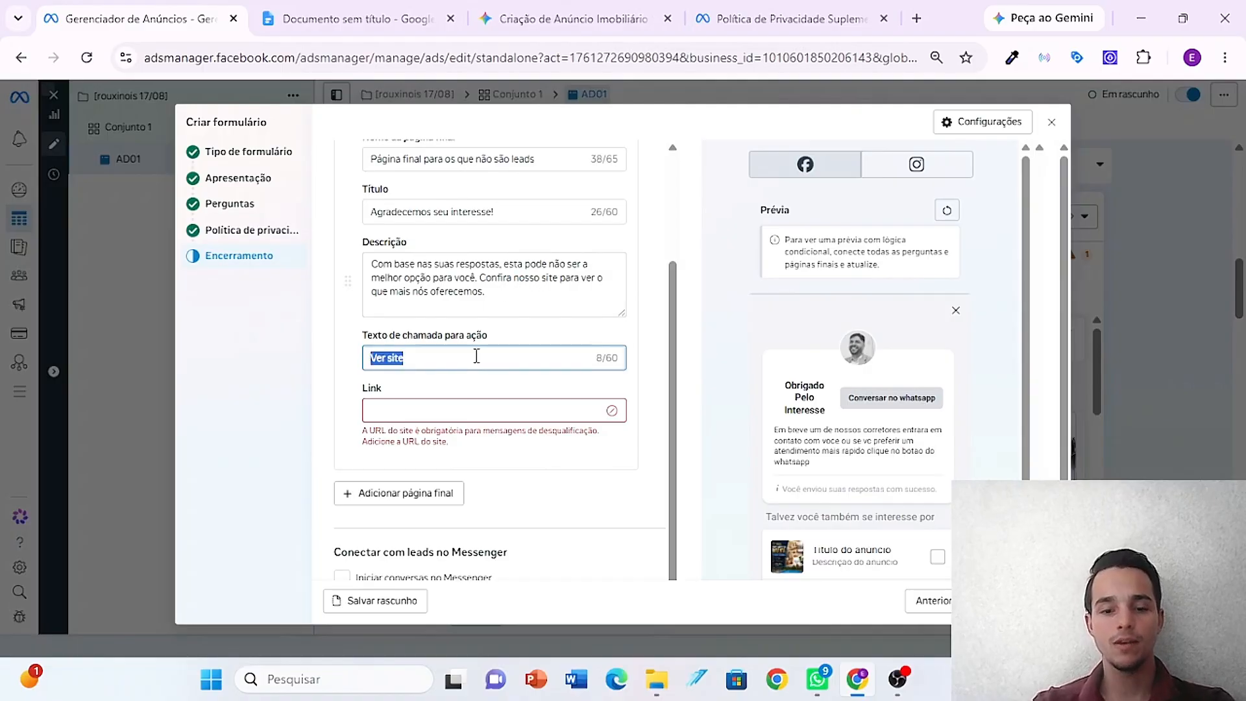
pyautogui.write('visitar perfil do instagram')
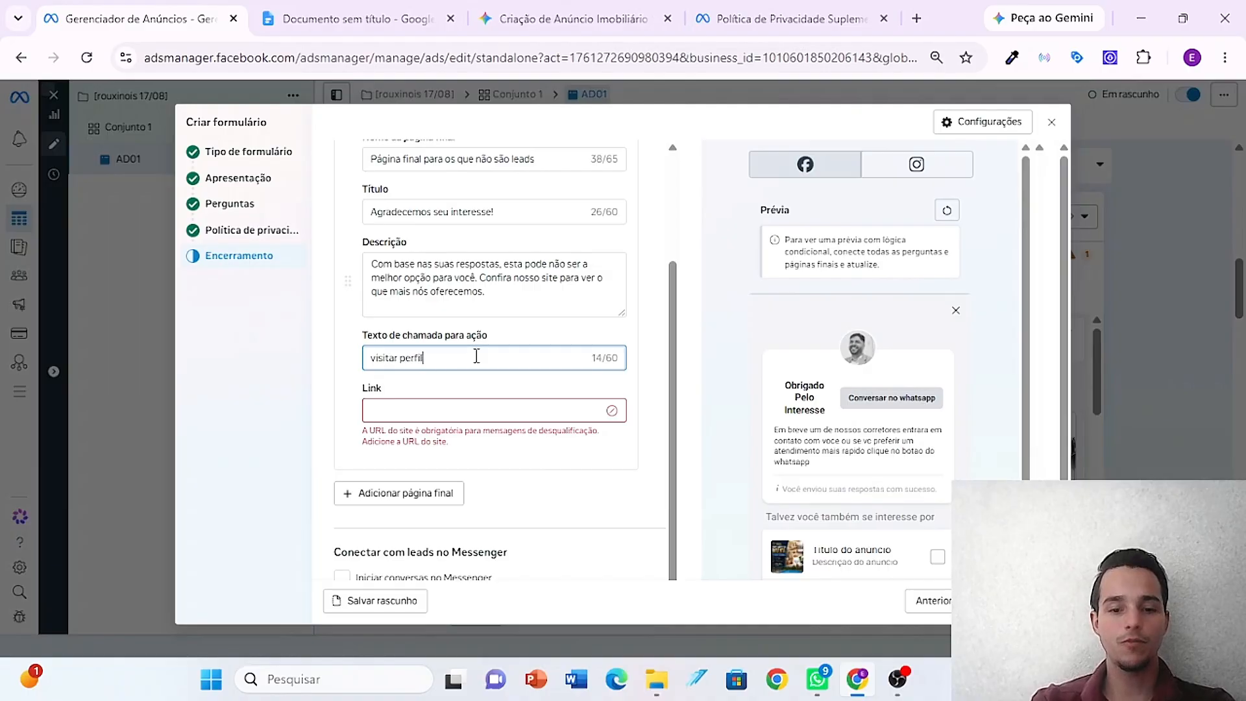
pyautogui.click(467, 409)
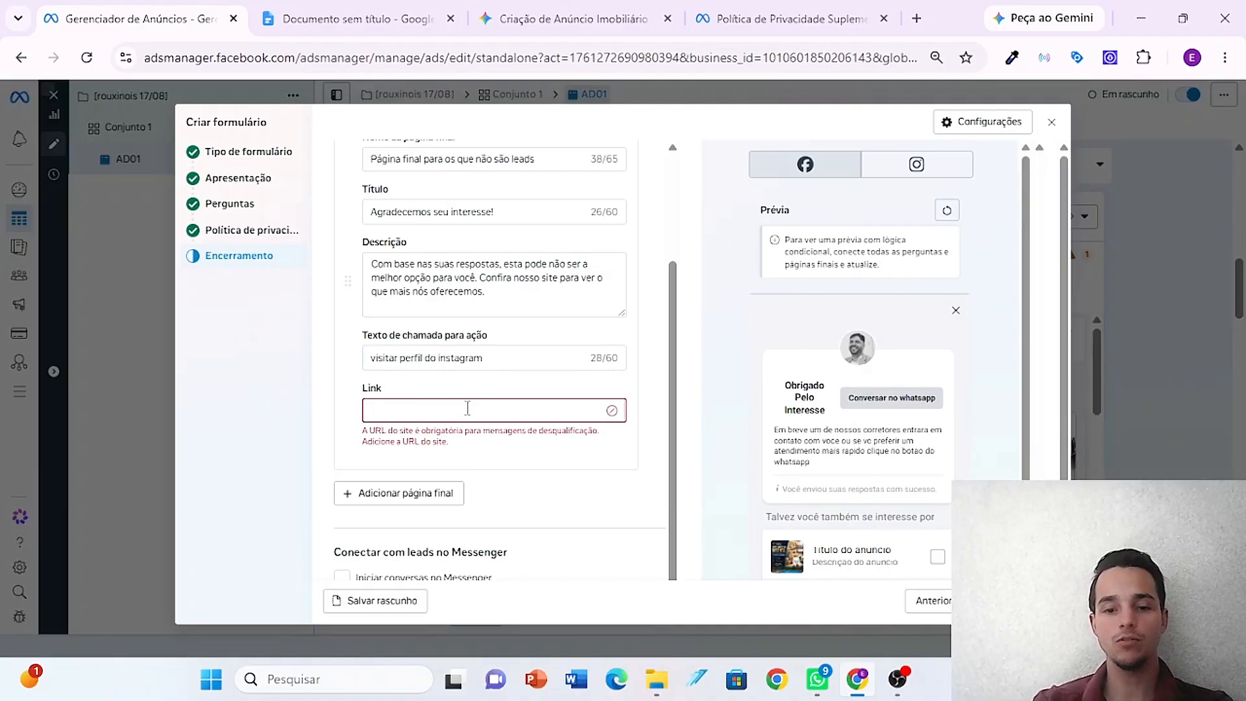
pyautogui.write('https:')
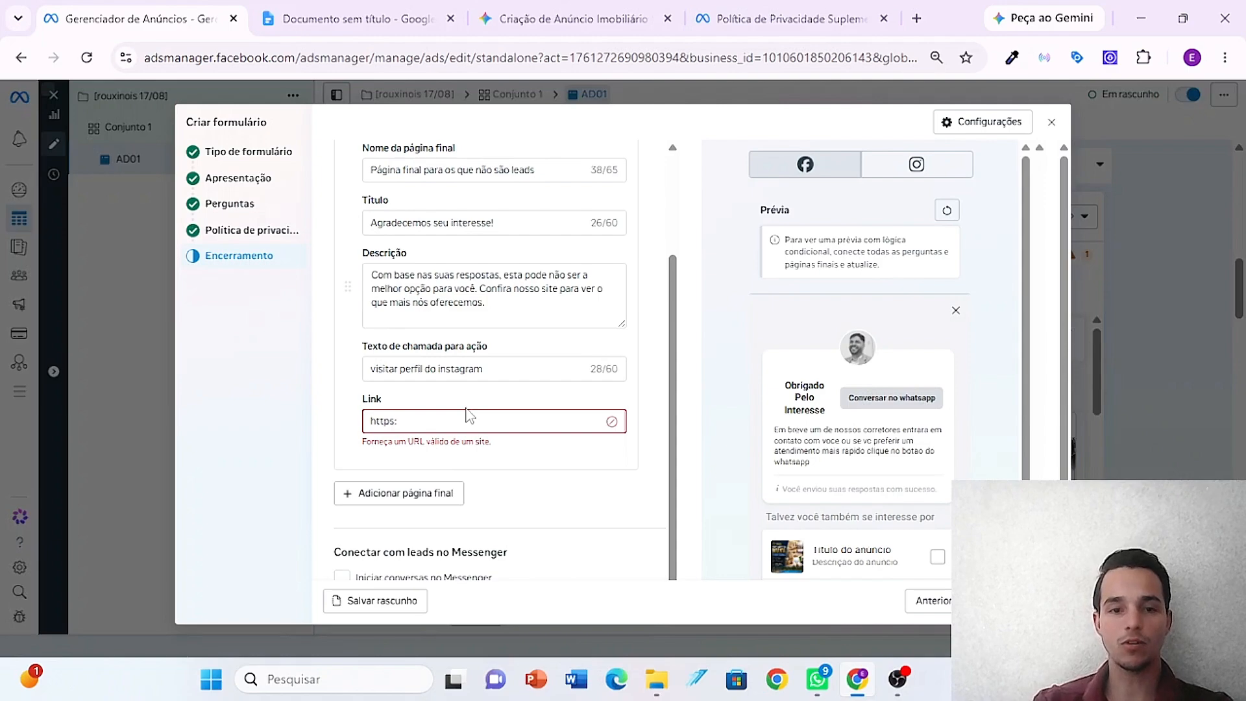
pyautogui.write('//inst')
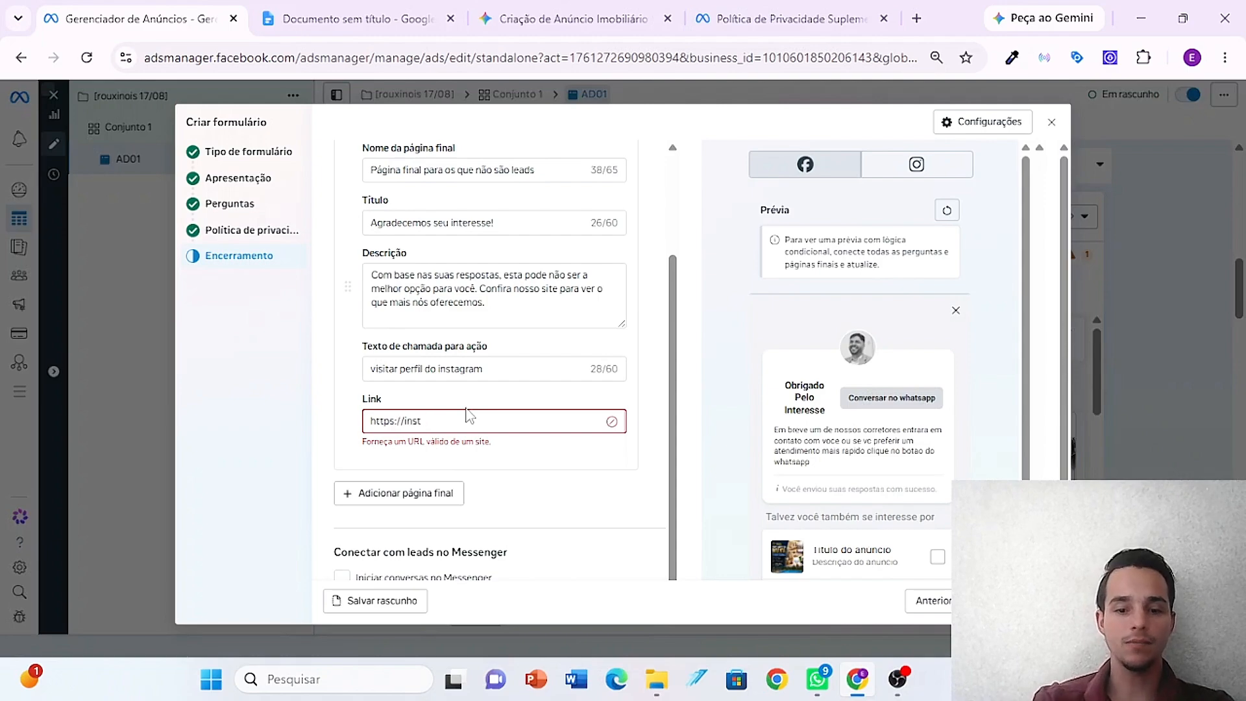
pyautogui.write('agram.com')
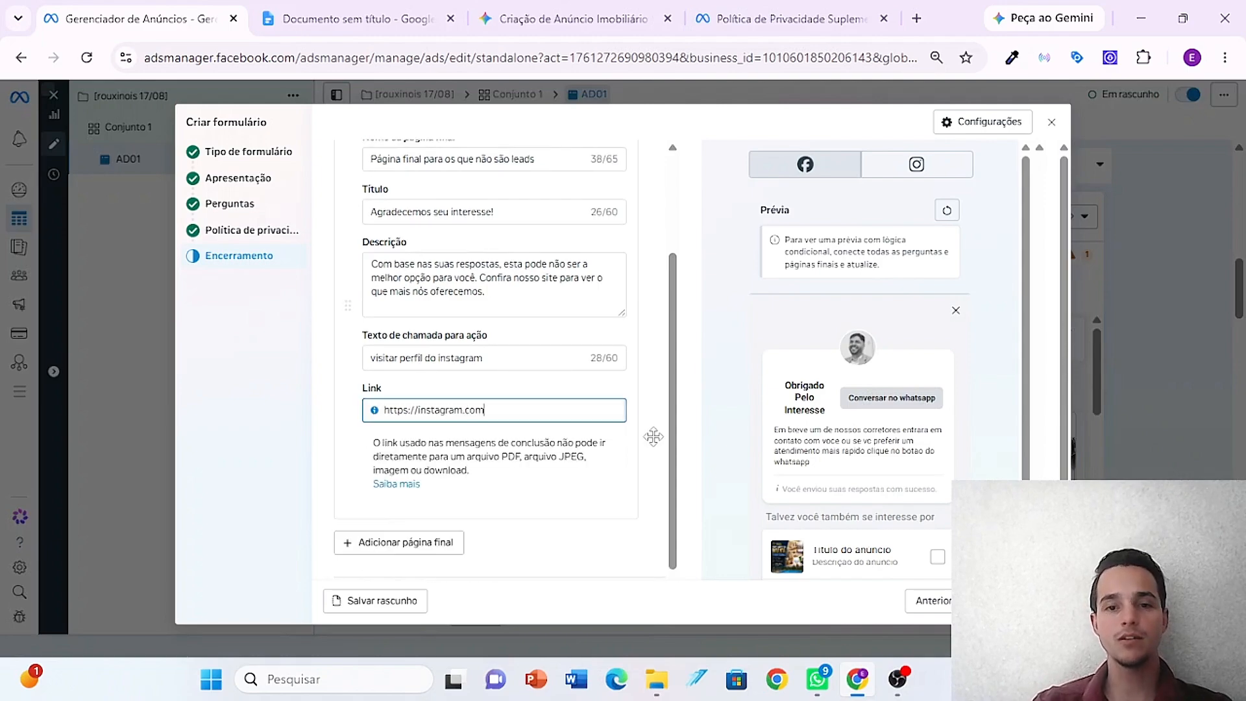
pyautogui.scroll(2, 675, 457)
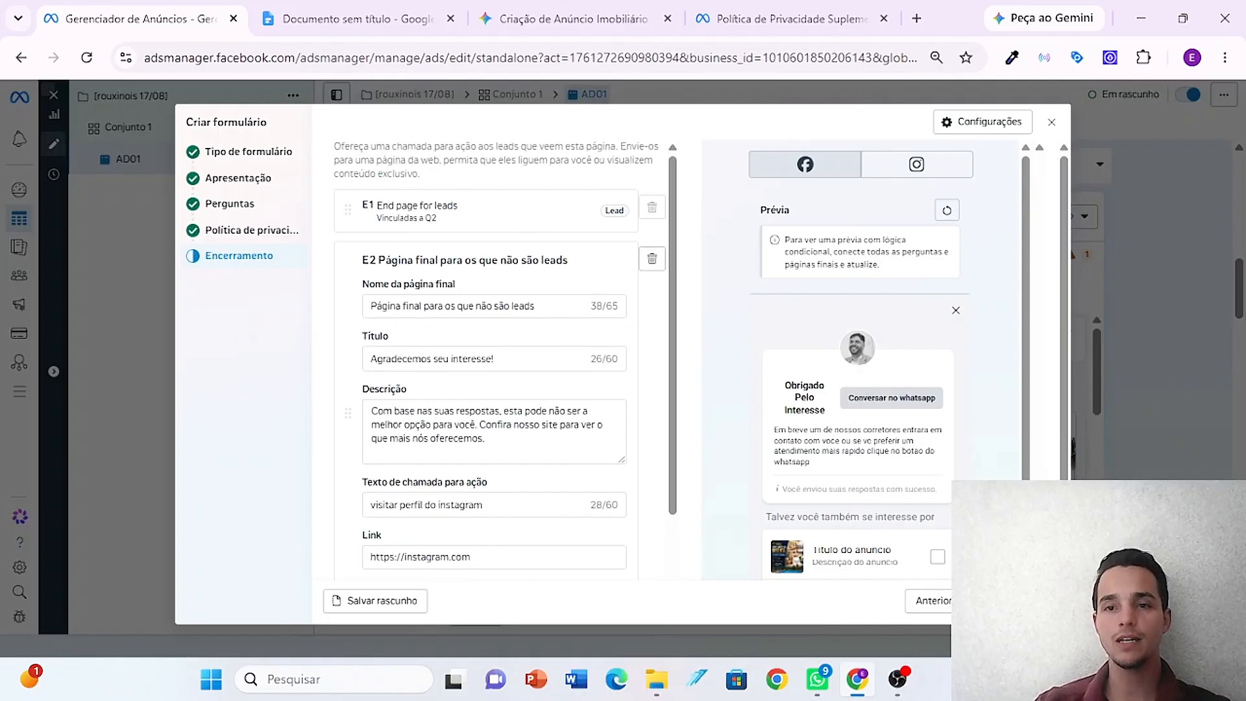
# - Close the lead form without saving it and return to editing ad AD01
pyautogui.click(1052, 120)
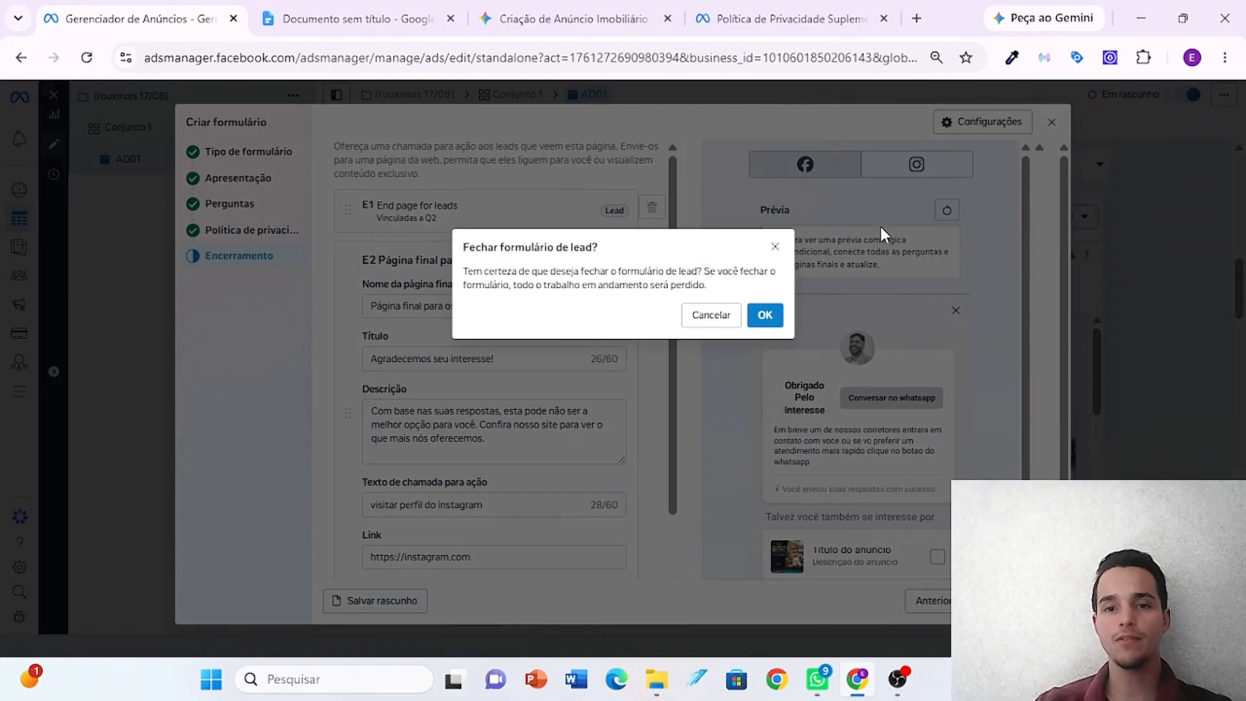
pyautogui.click(771, 316)
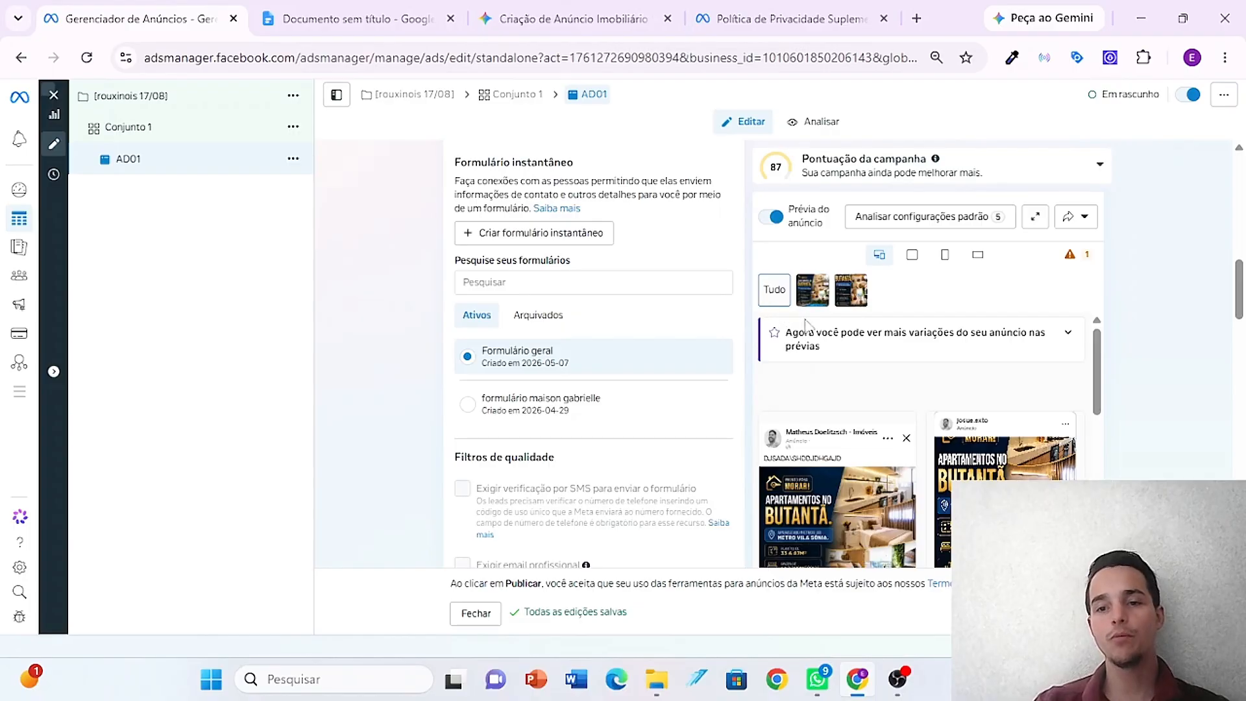